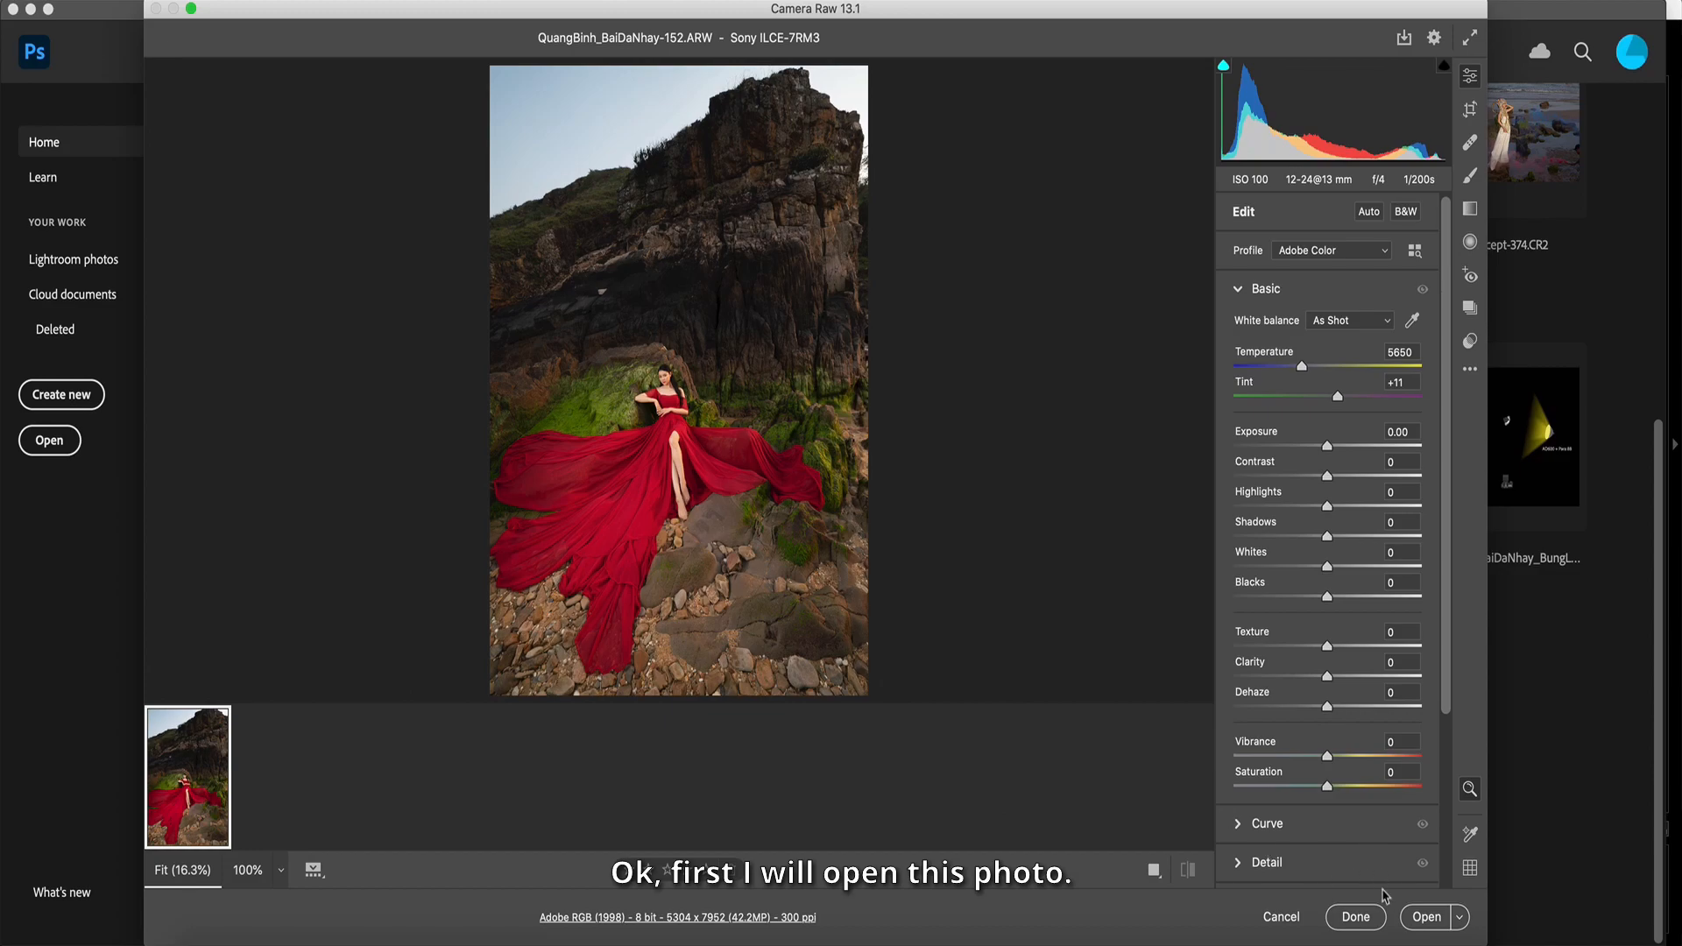
# Open the raw photo from Camera Raw for editing and launch the Liquify filter.
pyautogui.click(1426, 916)
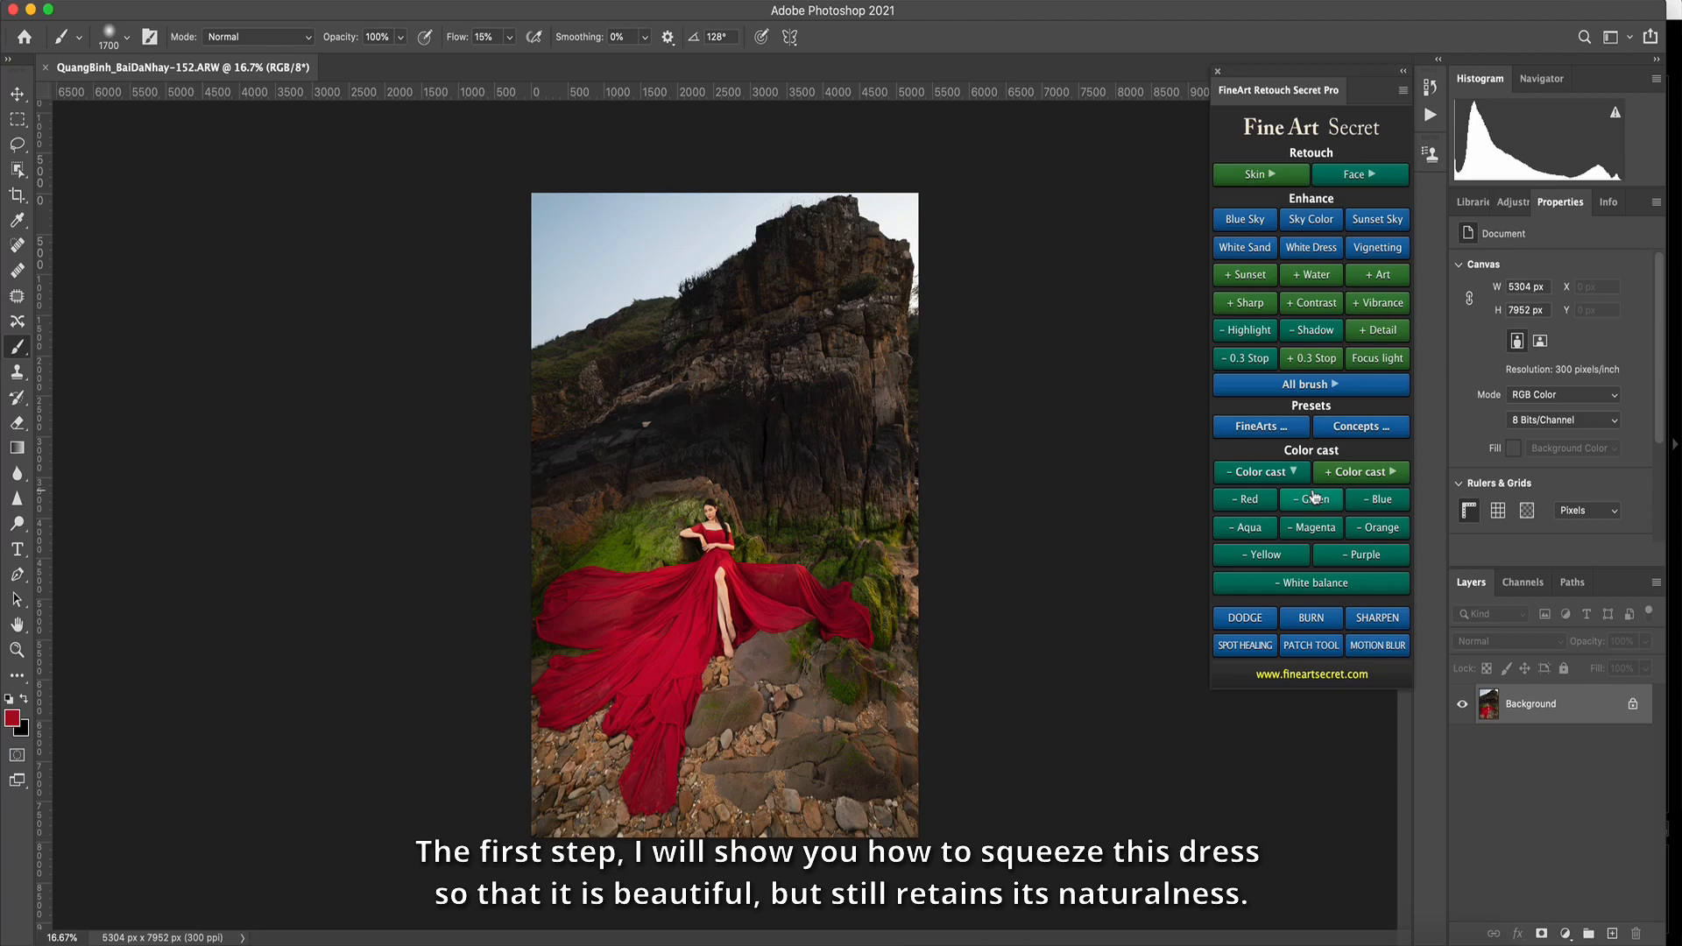
pyautogui.click(1261, 472)
pyautogui.click(1379, 568)
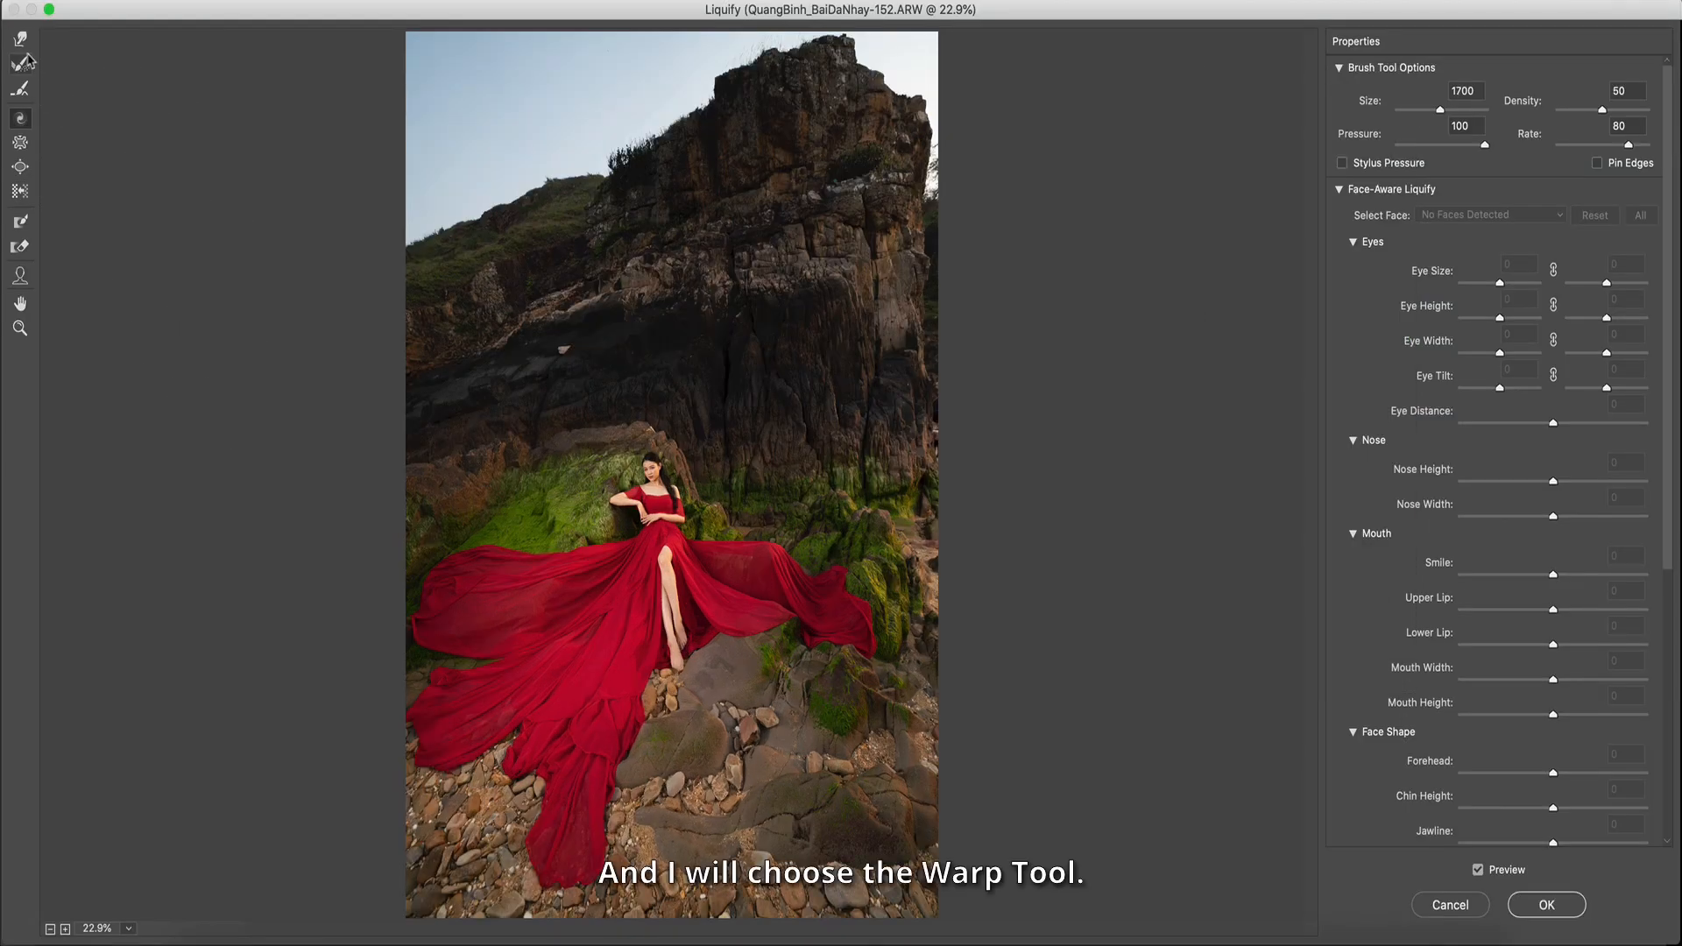
# Warp the lower train of the red dress outward over the rocks with a large Forward Warp brush of about 1900.
pyautogui.press(']')
pyautogui.press(']')
pyautogui.press(']')
pyautogui.press(']')
pyautogui.press(']')
pyautogui.press(']')
pyautogui.moveTo(583, 754)
pyautogui.mouseDown()
pyautogui.moveTo(701, 785)
pyautogui.moveTo(623, 778)
pyautogui.moveTo(884, 799)
pyautogui.moveTo(752, 825)
pyautogui.moveTo(714, 801)
pyautogui.moveTo(685, 817)
pyautogui.moveTo(649, 790)
pyautogui.moveTo(657, 778)
pyautogui.moveTo(679, 776)
pyautogui.moveTo(625, 824)
pyautogui.mouseUp()
pyautogui.press(']')
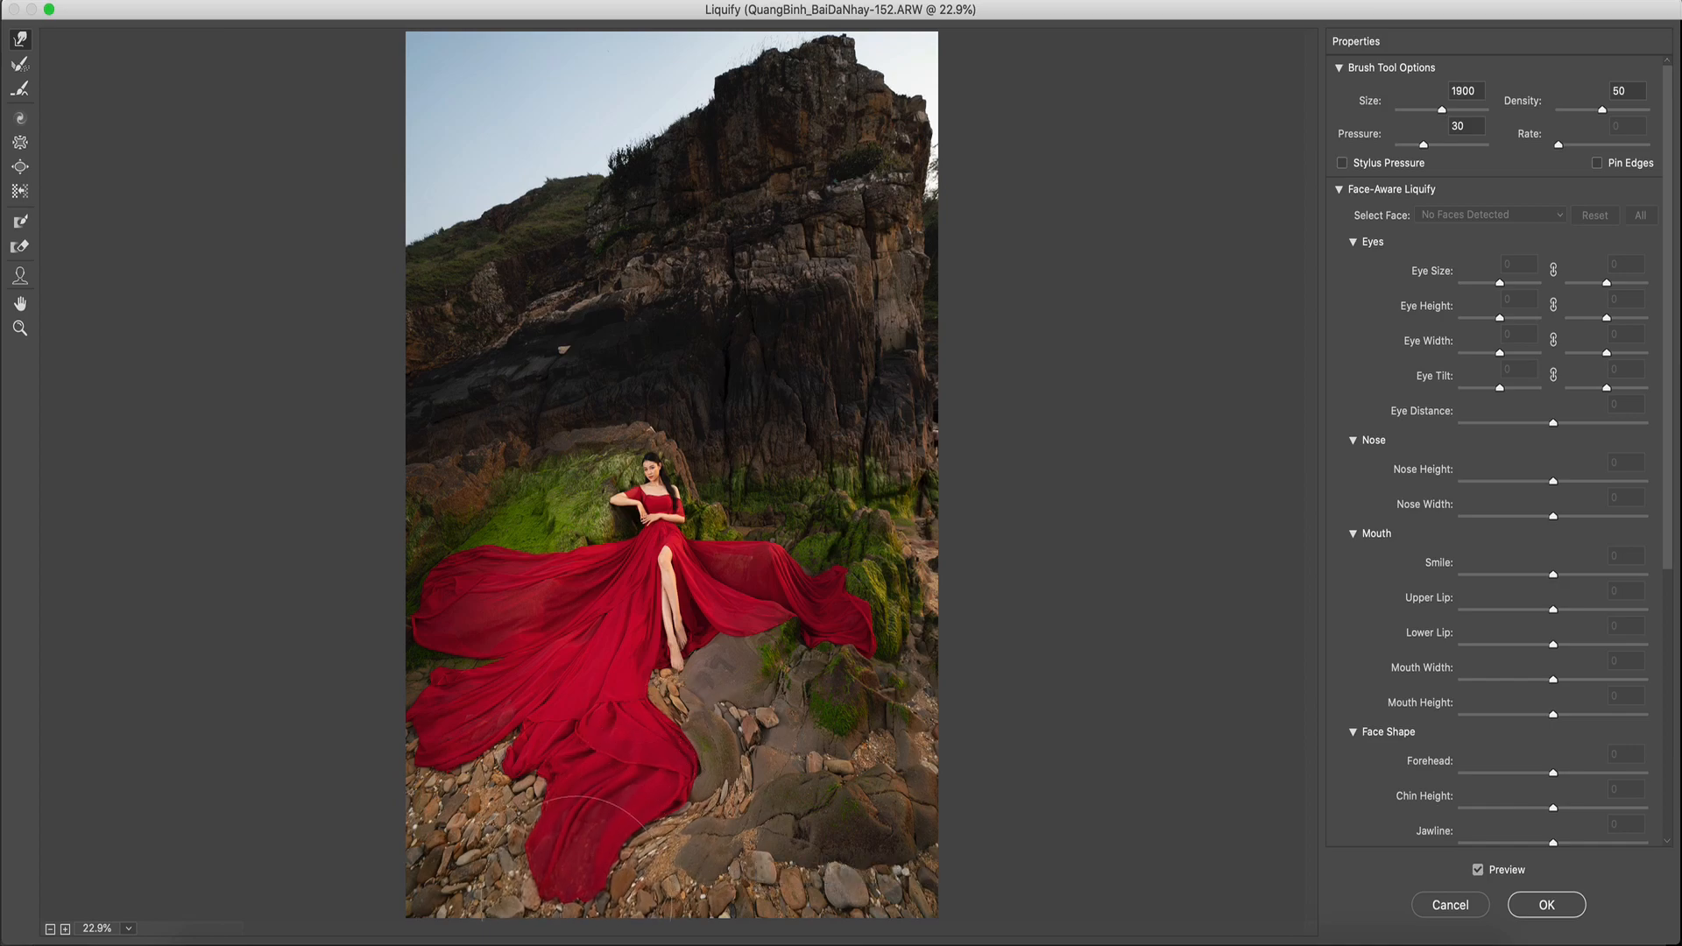
# Push the lower-left edge of the train outward, using Forward Warp brush sizes between about 1300 and 1700.
pyautogui.press(']')
pyautogui.press('[')
pyautogui.press('[')
pyautogui.press('[')
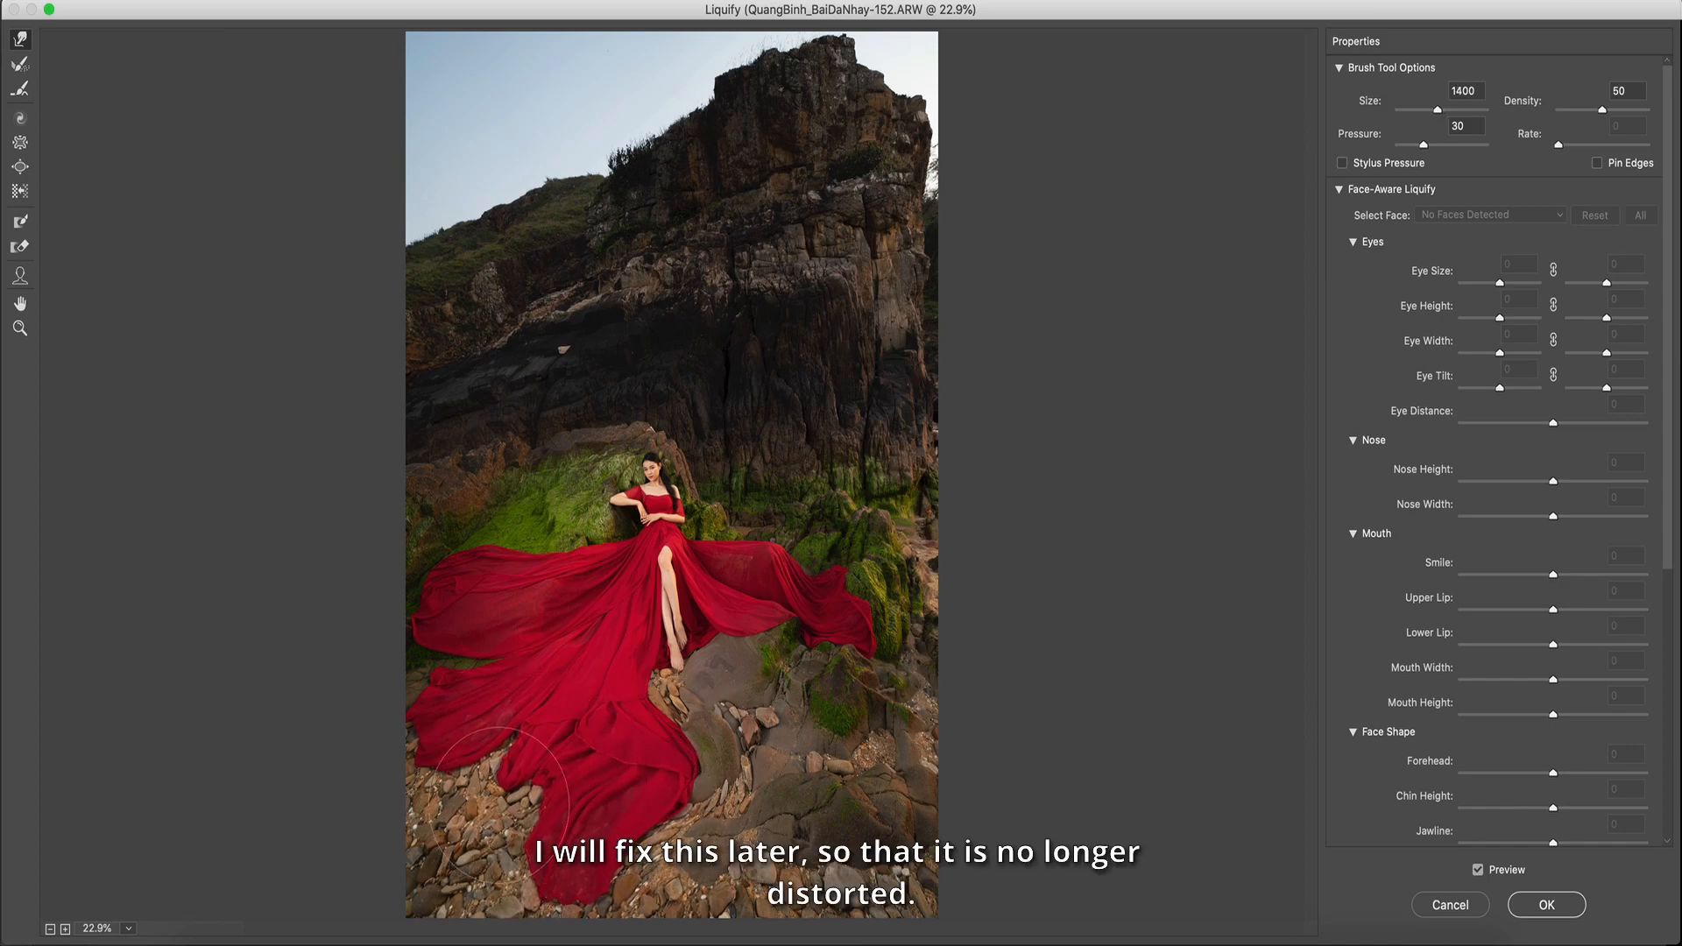
pyautogui.press(']')
pyautogui.press(']')
pyautogui.press(']')
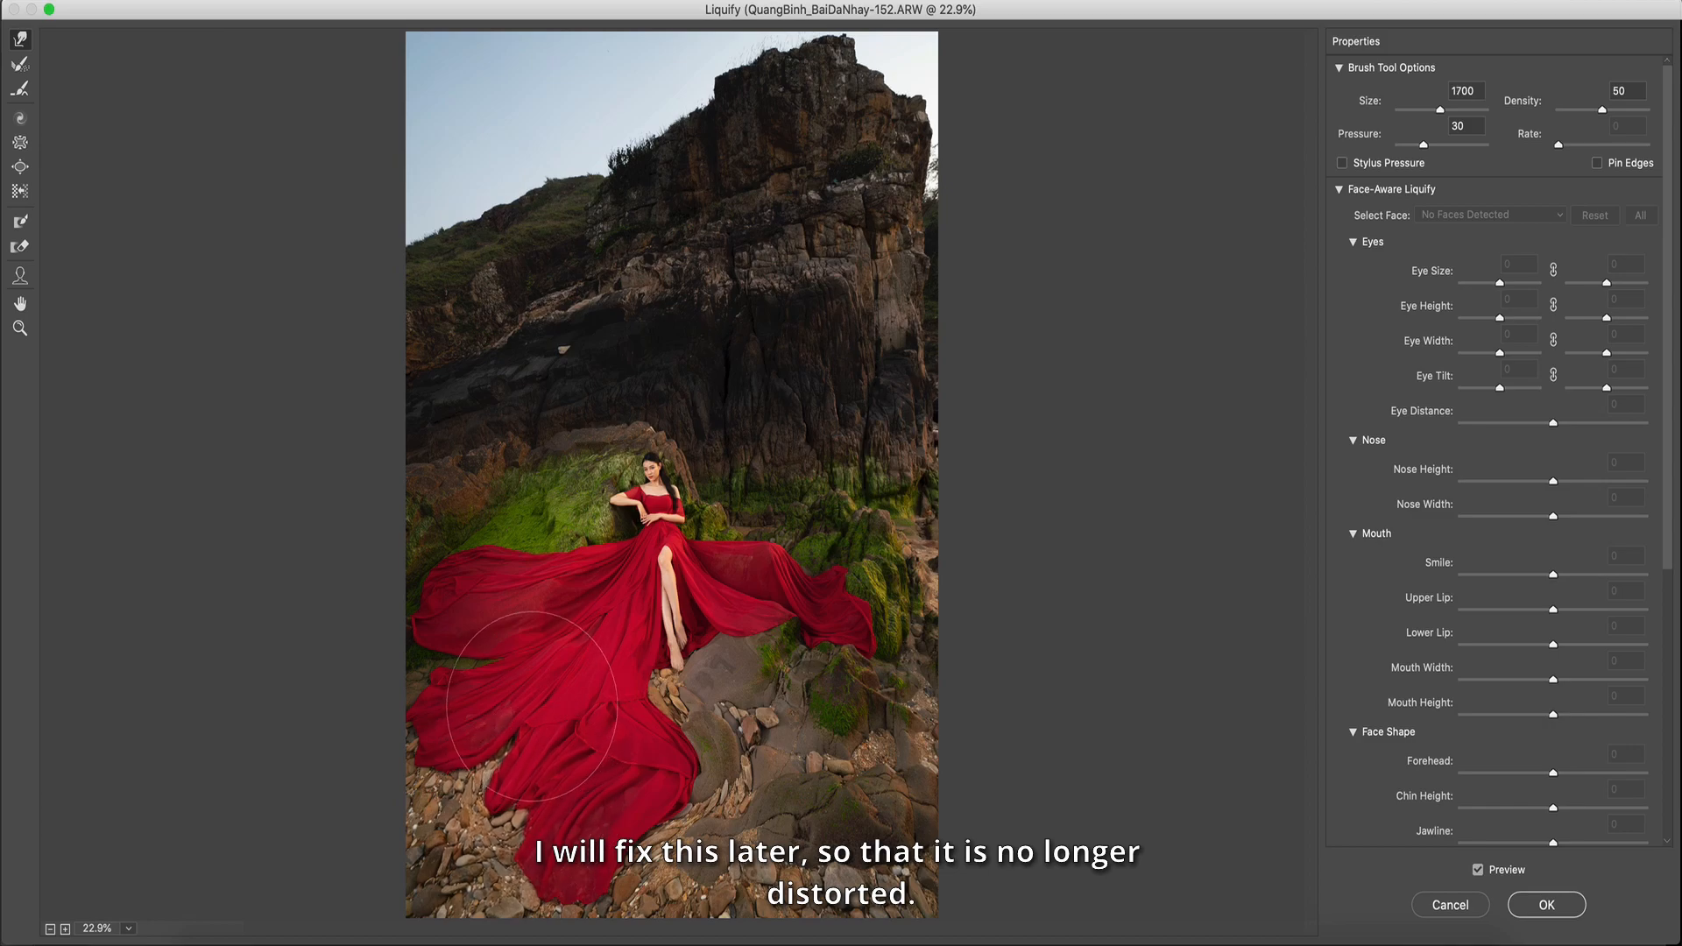
pyautogui.press('[')
pyautogui.press('[')
pyautogui.press('[')
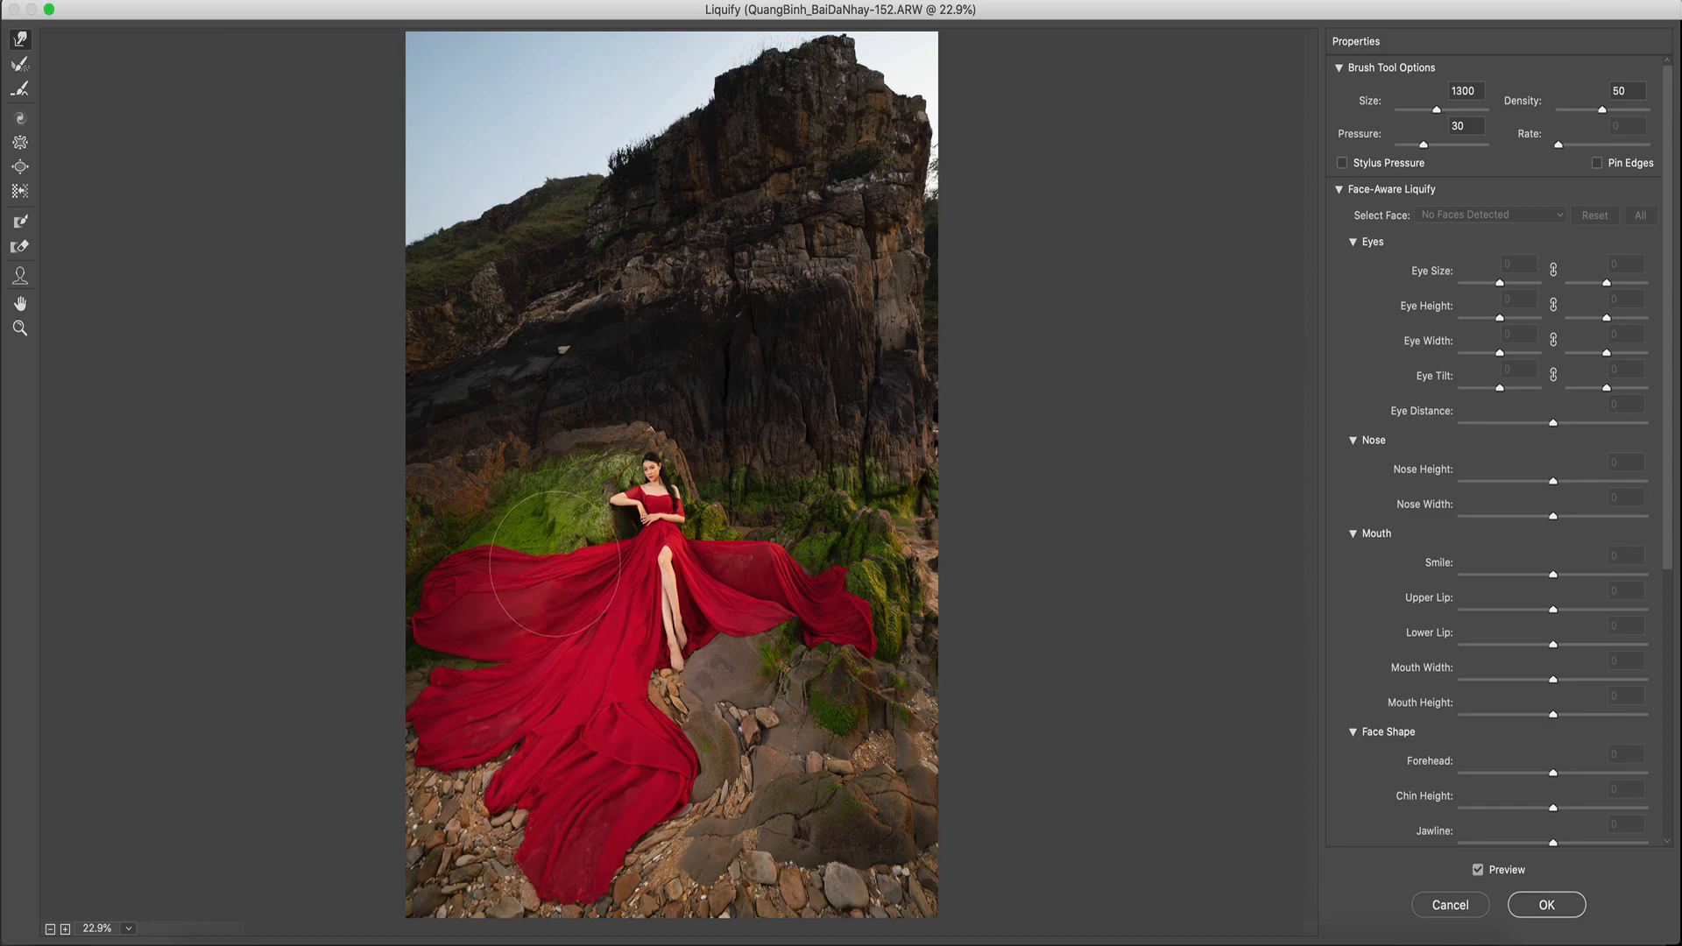
# Pull the right side of the skirt down over the rocks into a long curved fold and refine its tip with smaller brushes.
pyautogui.press(']')
pyautogui.press(']')
pyautogui.press(']')
pyautogui.moveTo(779, 612); pyautogui.dragTo(801, 680)
pyautogui.moveTo(787, 637)
pyautogui.mouseDown()
pyautogui.moveTo(807, 704)
pyautogui.moveTo(798, 681)
pyautogui.moveTo(791, 766)
pyautogui.moveTo(805, 715)
pyautogui.moveTo(762, 742)
pyautogui.moveTo(758, 677)
pyautogui.moveTo(766, 734)
pyautogui.mouseUp()
pyautogui.press('[')
pyautogui.press('[')
pyautogui.press('[')
pyautogui.press('[')
pyautogui.press('[')
pyautogui.press('[')
pyautogui.press('[')
pyautogui.press(']')
pyautogui.press(']')
pyautogui.press(']')
pyautogui.press('[')
pyautogui.press('[')
pyautogui.press('[')
pyautogui.press('[')
pyautogui.press('[')
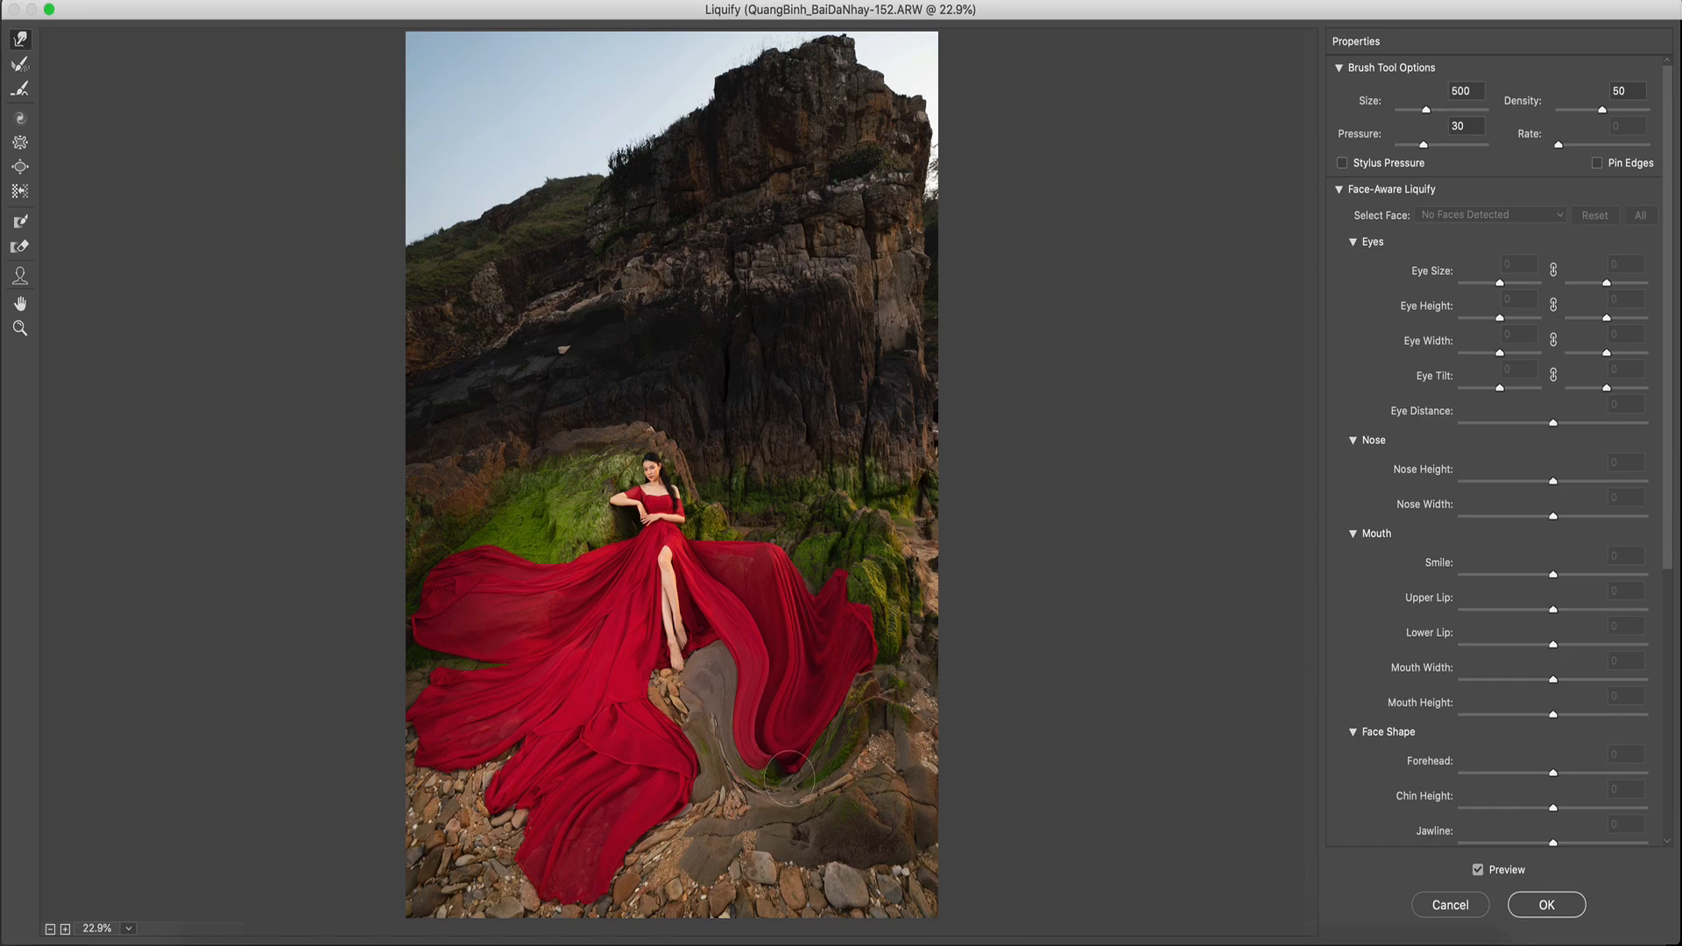
pyautogui.press('[')
pyautogui.press('[')
pyautogui.press('[')
pyautogui.press('[')
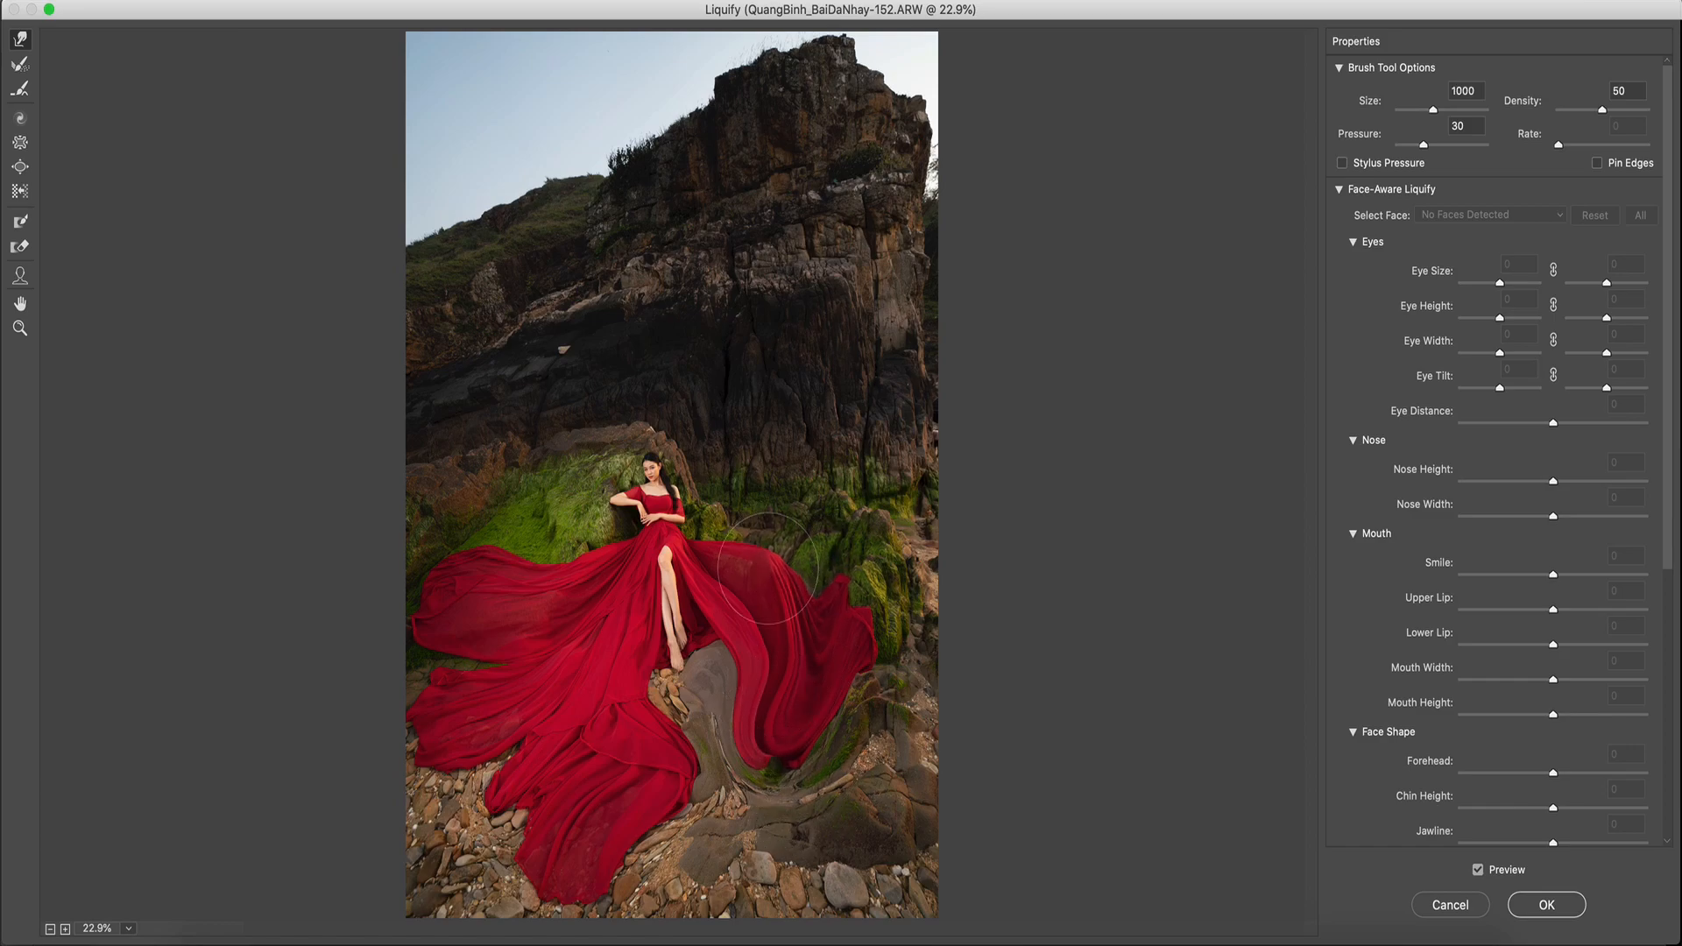
# Widen the right fold of the dress toward the mossy rocks and smooth its inner curve with the Forward Warp brush.
pyautogui.press(']')
pyautogui.press(']')
pyautogui.press(']')
pyautogui.press(']')
pyautogui.moveTo(838, 668)
pyautogui.mouseDown()
pyautogui.moveTo(885, 731)
pyautogui.moveTo(917, 673)
pyautogui.mouseUp()
pyautogui.press(']')
pyautogui.press(']')
pyautogui.press(']')
pyautogui.press(']')
pyautogui.press(']')
pyautogui.press('[')
pyautogui.press('[')
pyautogui.press('[')
pyautogui.press(']')
pyautogui.moveTo(757, 685); pyautogui.dragTo(744, 671)
# Refine the outline of the right fold with varying warp brush sizes and apply the Liquify changes.
pyautogui.press('[')
pyautogui.press('[')
pyautogui.press('[')
pyautogui.press('[')
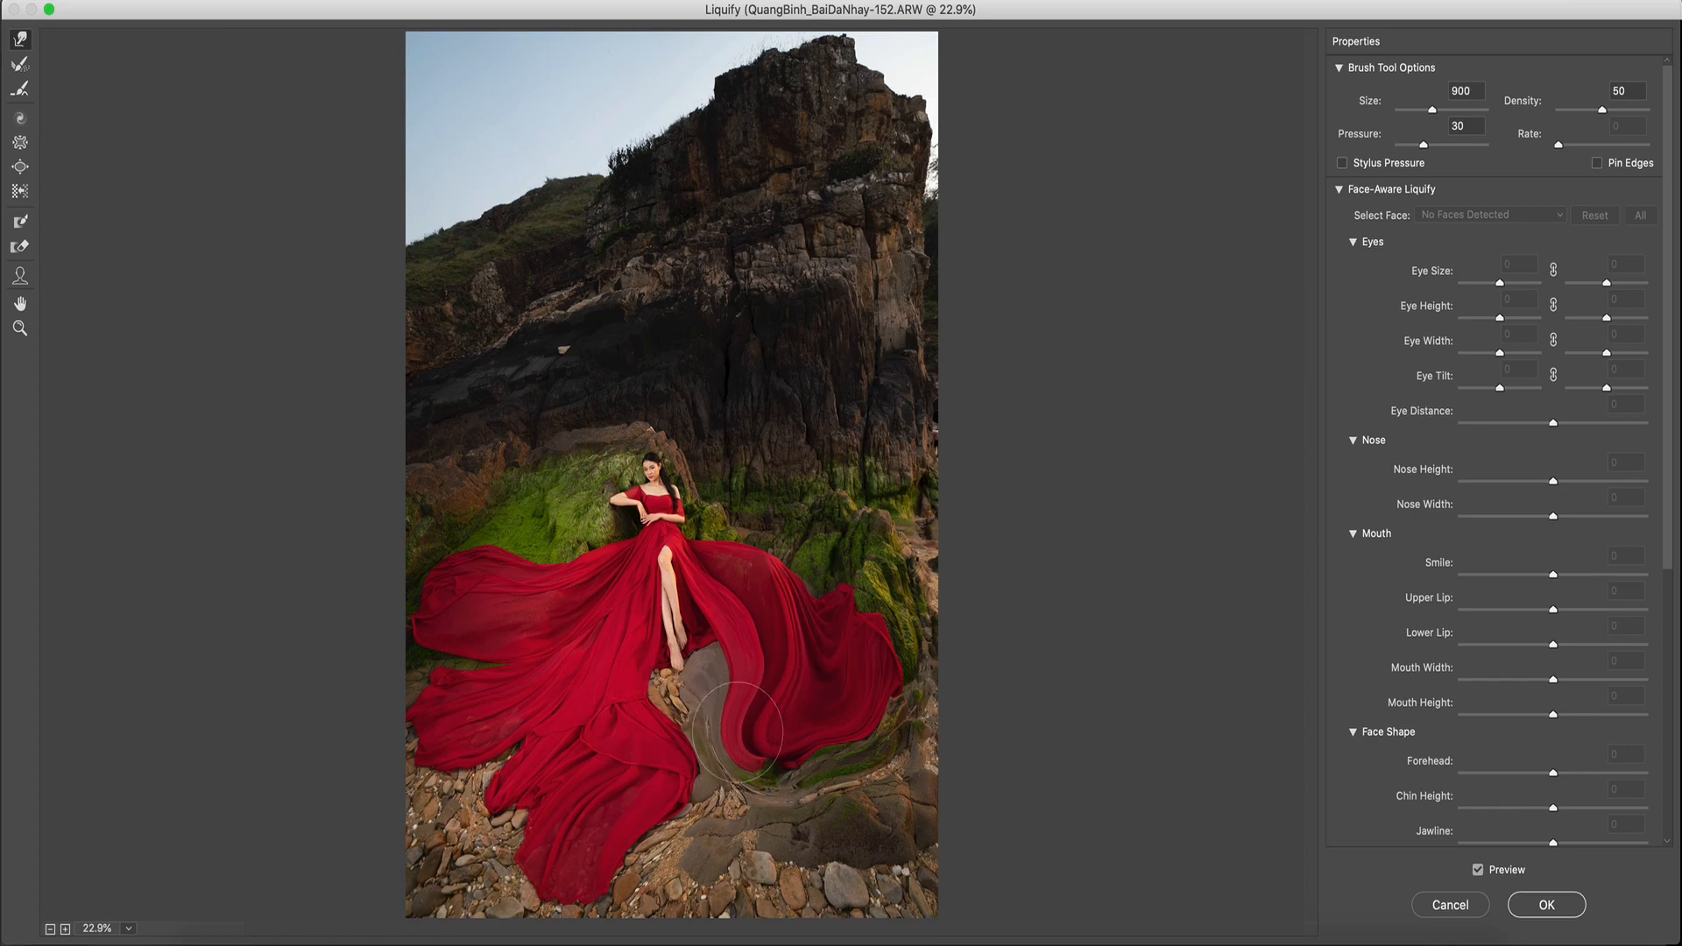
pyautogui.press(']')
pyautogui.press(']')
pyautogui.press(']')
pyautogui.press('[')
pyautogui.press('[')
pyautogui.press('[')
pyautogui.press('[')
pyautogui.press('[')
pyautogui.press('[')
pyautogui.press('[')
pyautogui.press('[')
pyautogui.press('[')
pyautogui.press('[')
pyautogui.press('[')
pyautogui.press(']')
pyautogui.press(']')
pyautogui.press(']')
pyautogui.press(']')
pyautogui.press(']')
pyautogui.press(']')
pyautogui.press('[')
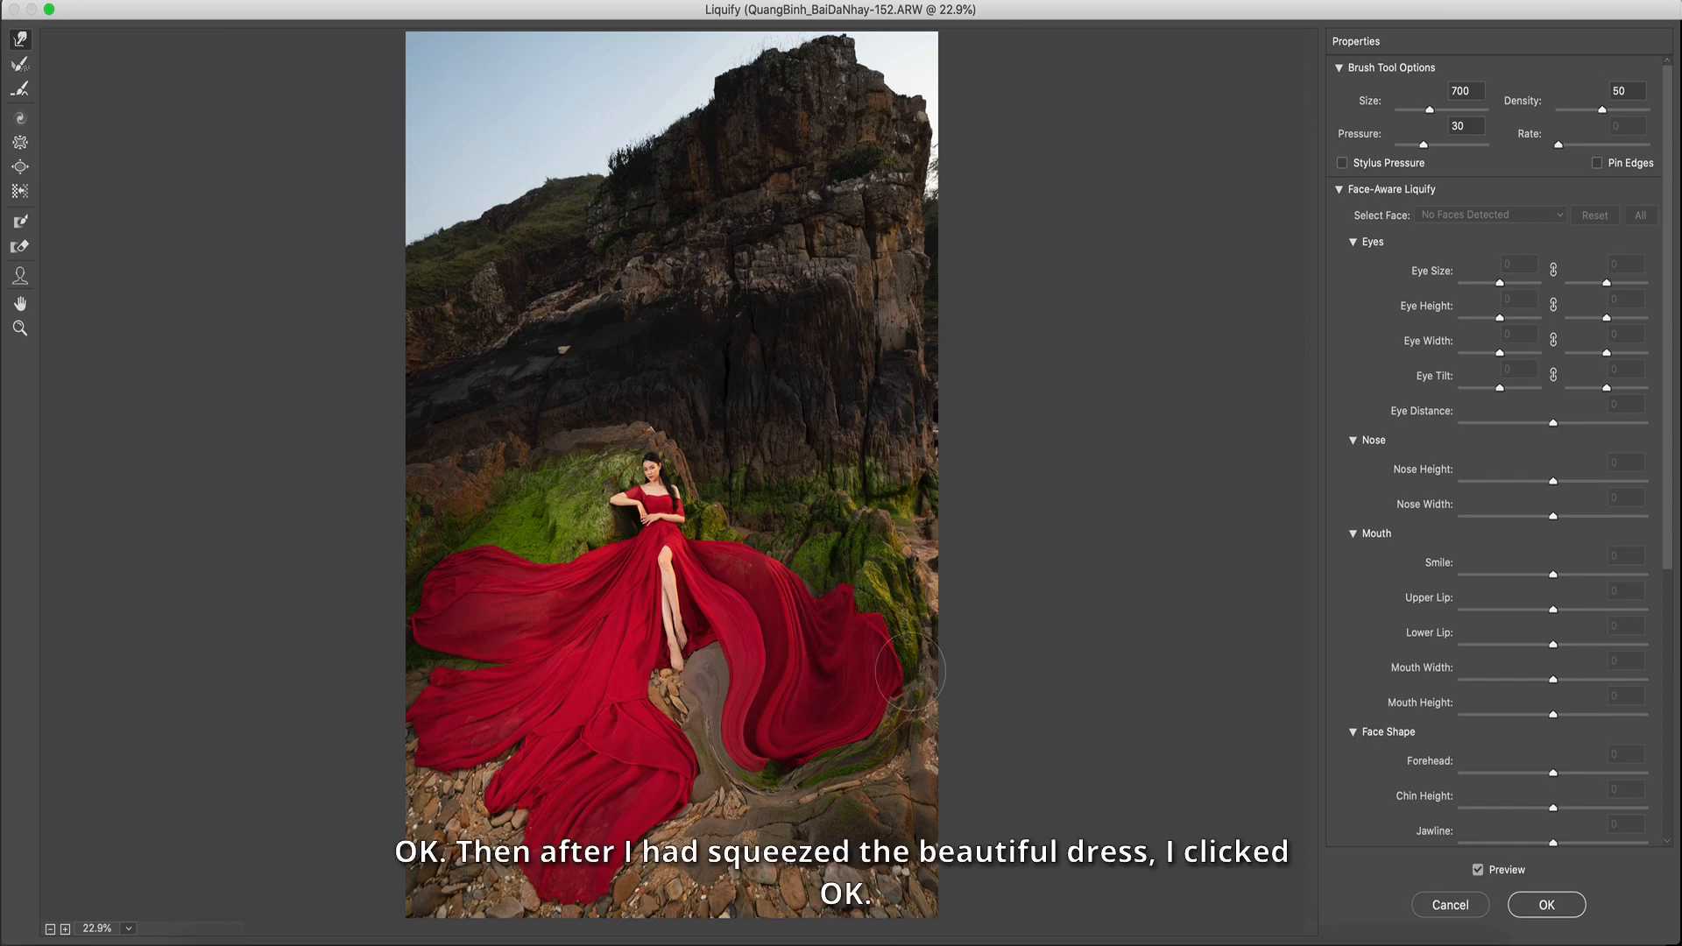
pyautogui.click(1547, 908)
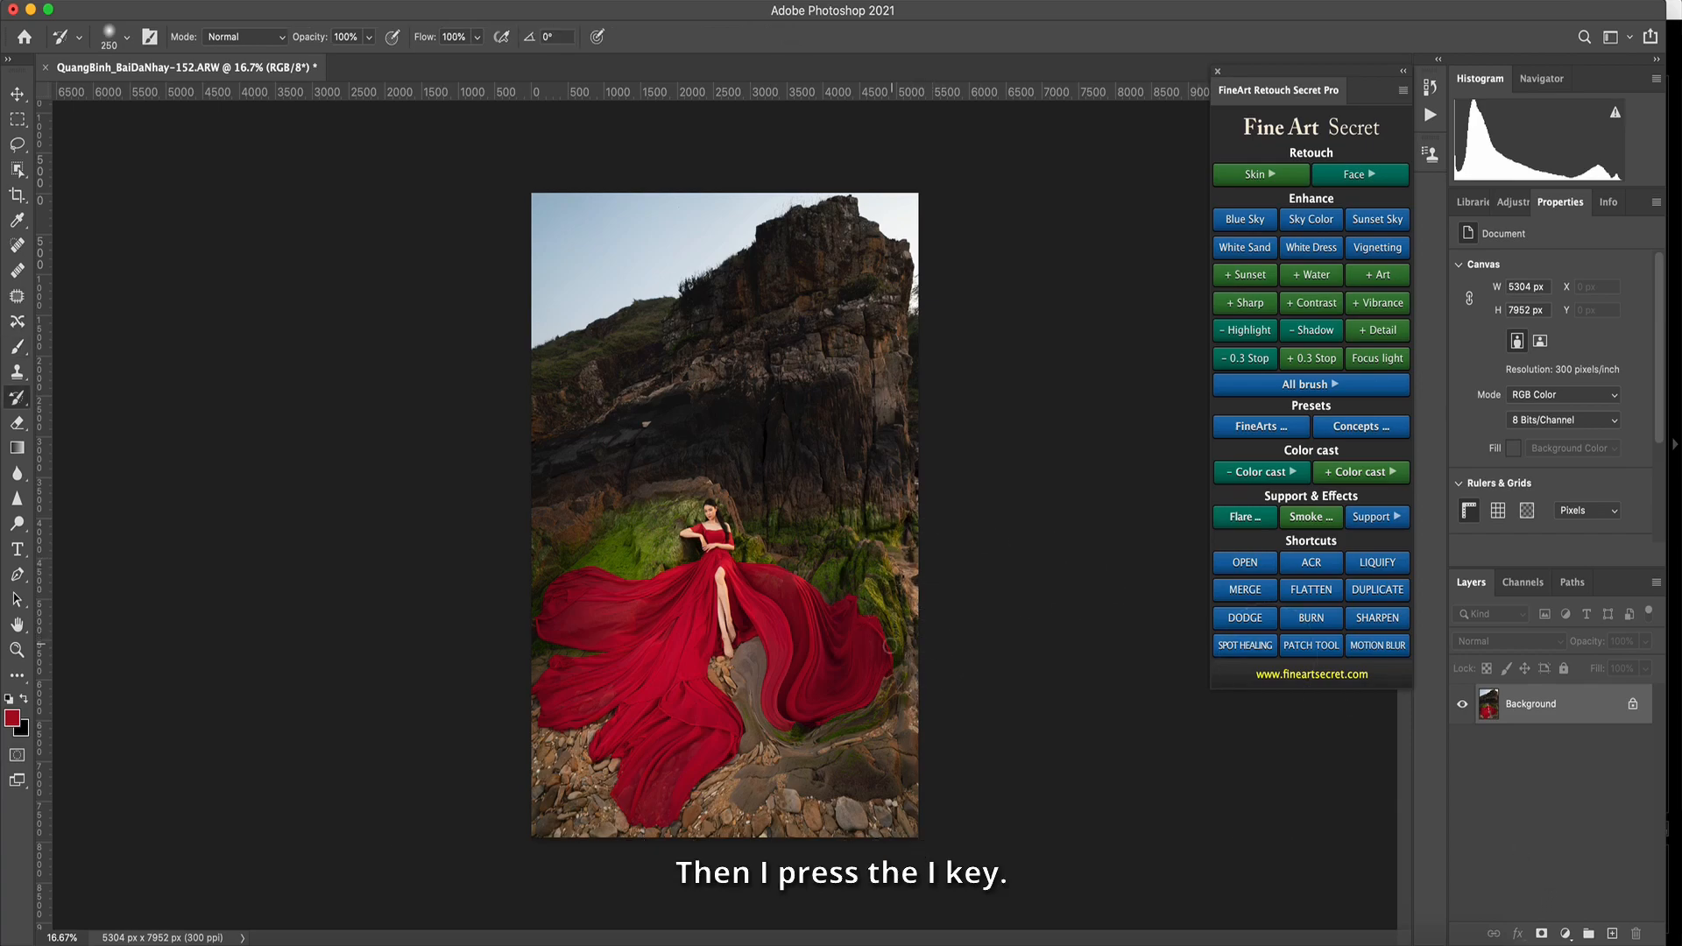
# Restore the distorted rocks beneath and beside the right fold of the dress with the History Brush.
pyautogui.press('[')
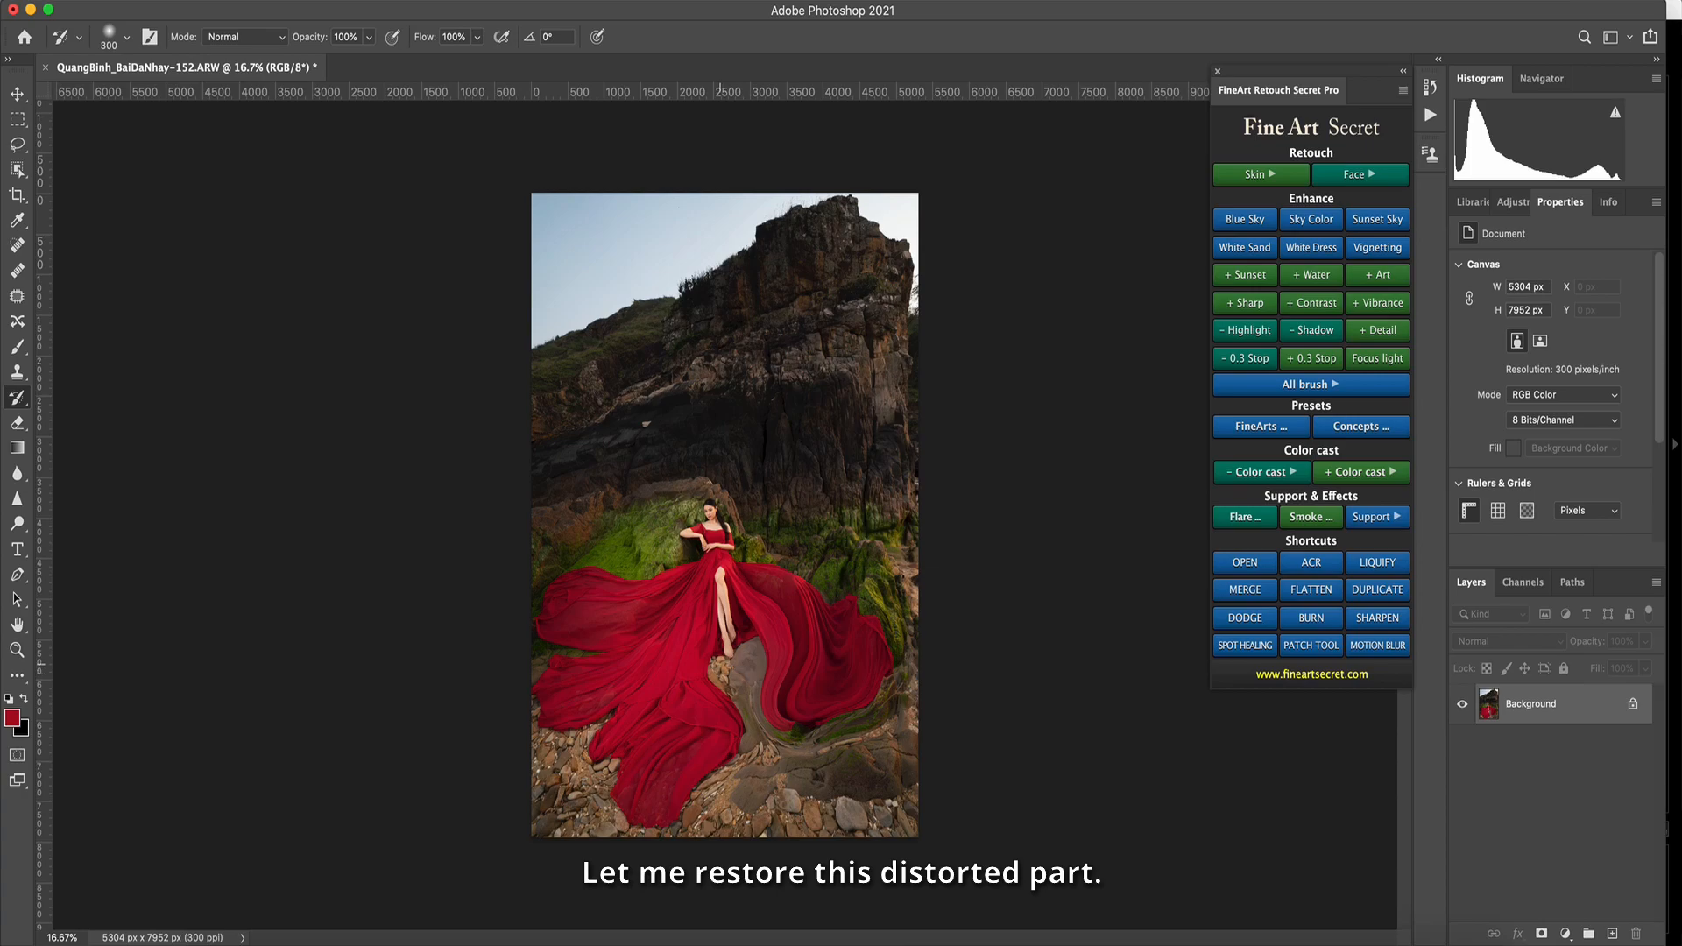
pyautogui.press('super+plus')
pyautogui.press('super+plus')
pyautogui.moveTo(675, 584); pyautogui.dragTo(636, 291)
pyautogui.press('[')
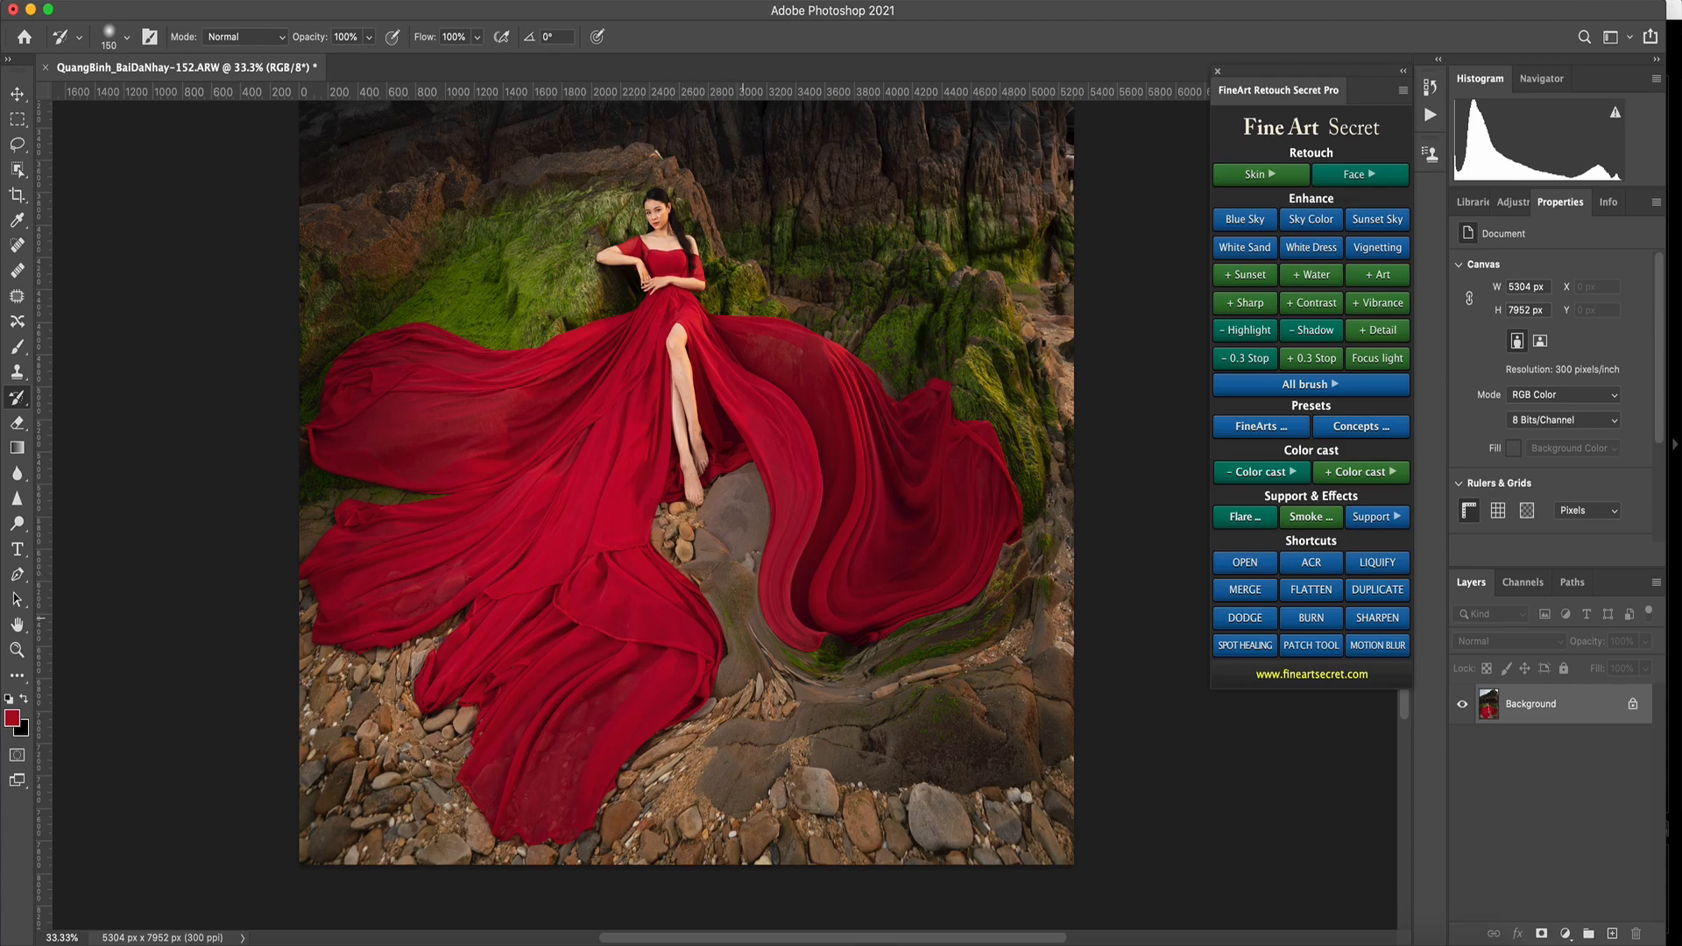
pyautogui.moveTo(755, 637)
pyautogui.mouseDown()
pyautogui.moveTo(848, 676)
pyautogui.moveTo(983, 618)
pyautogui.moveTo(1012, 629)
pyautogui.moveTo(1013, 554)
pyautogui.moveTo(1053, 583)
pyautogui.moveTo(1060, 510)
pyautogui.moveTo(973, 366)
pyautogui.moveTo(1013, 347)
pyautogui.moveTo(1041, 508)
pyautogui.moveTo(1037, 373)
pyautogui.mouseUp()
pyautogui.press(']')
pyautogui.press(']')
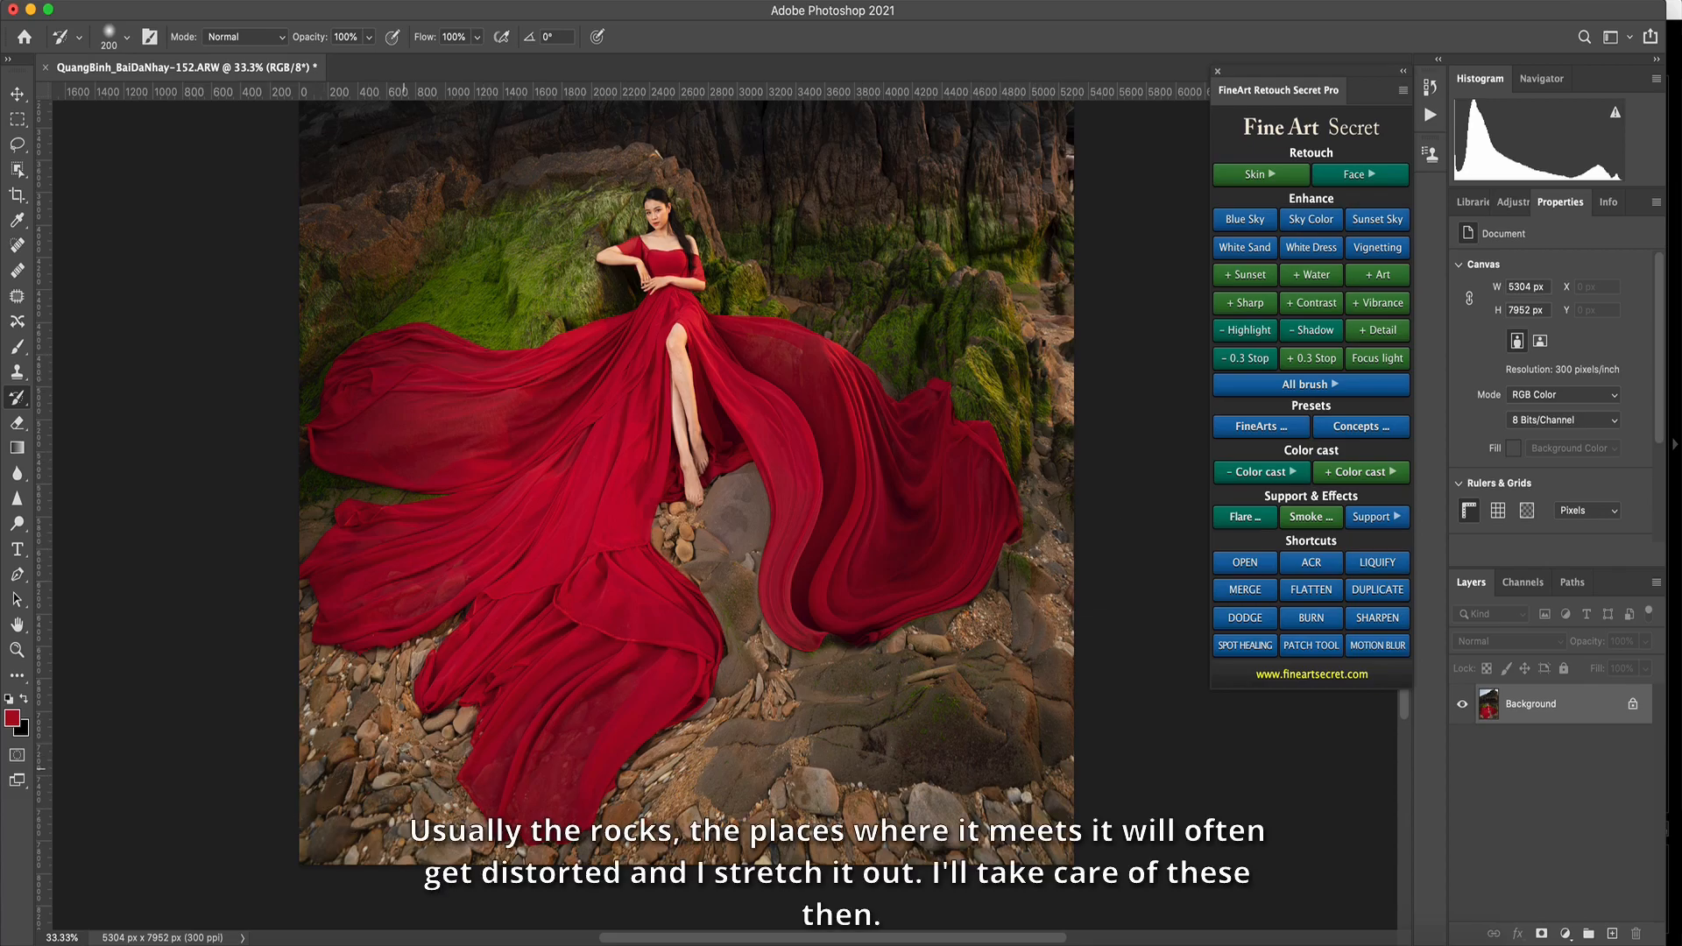
# Restore the stretched pebbles along the lower-left edge of the train with the History Brush.
pyautogui.moveTo(397, 767)
pyautogui.mouseDown()
pyautogui.moveTo(394, 784)
pyautogui.moveTo(378, 750)
pyautogui.moveTo(357, 758)
pyautogui.mouseUp()
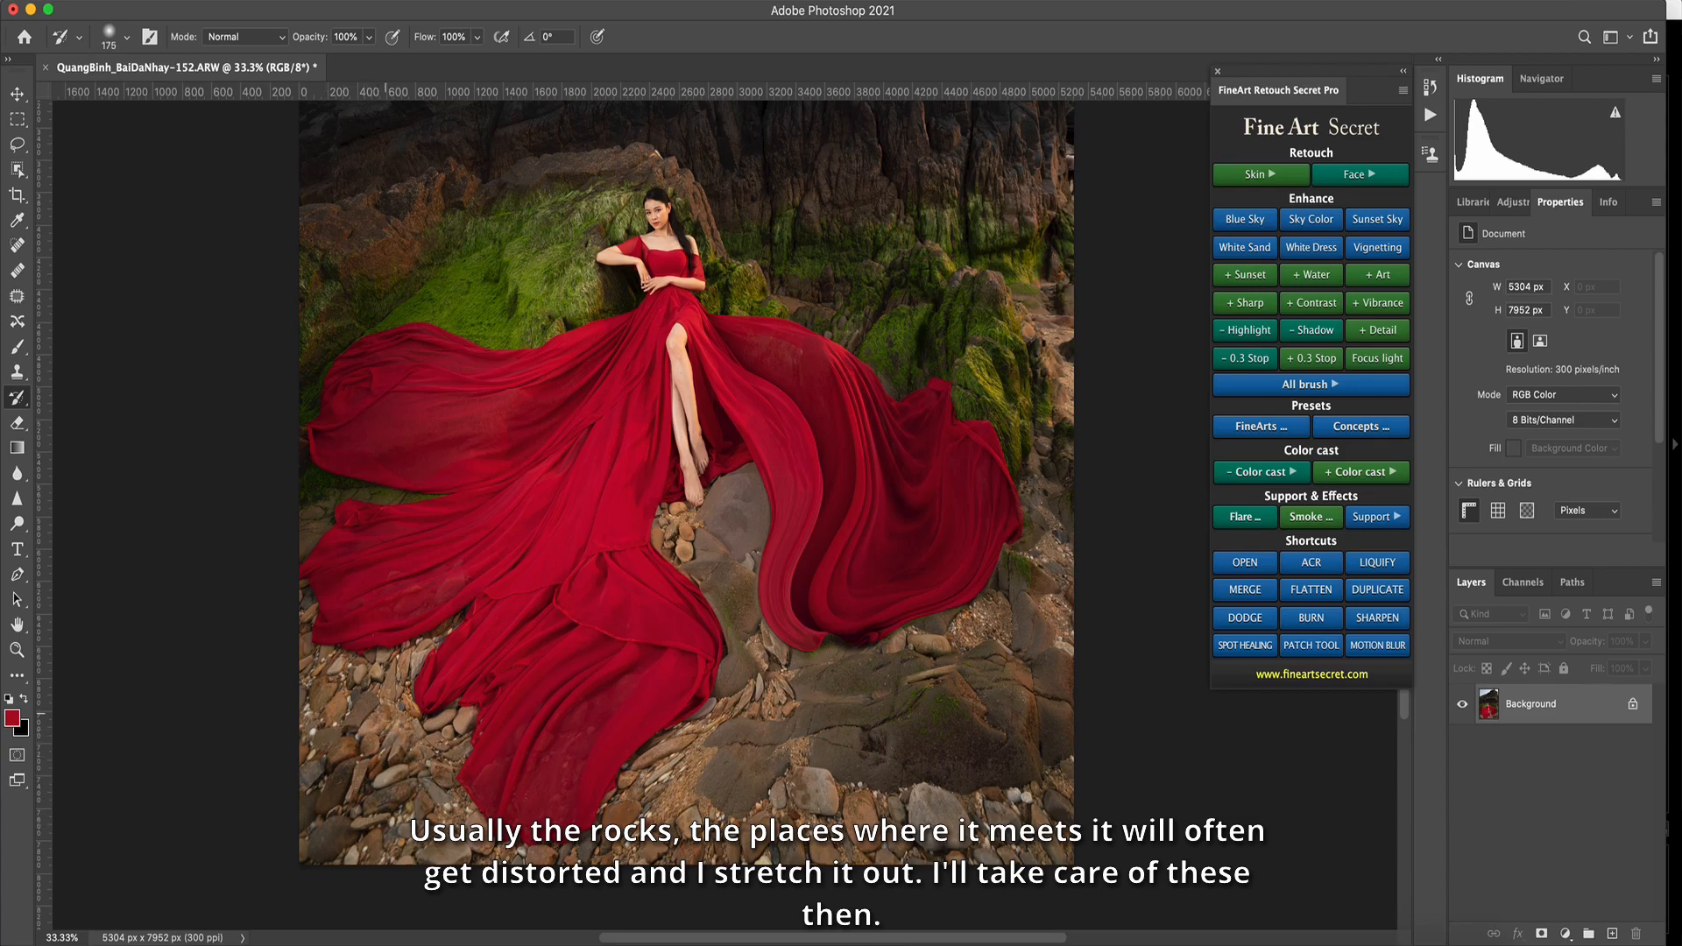
pyautogui.press('[')
pyautogui.press('[')
pyautogui.press('[')
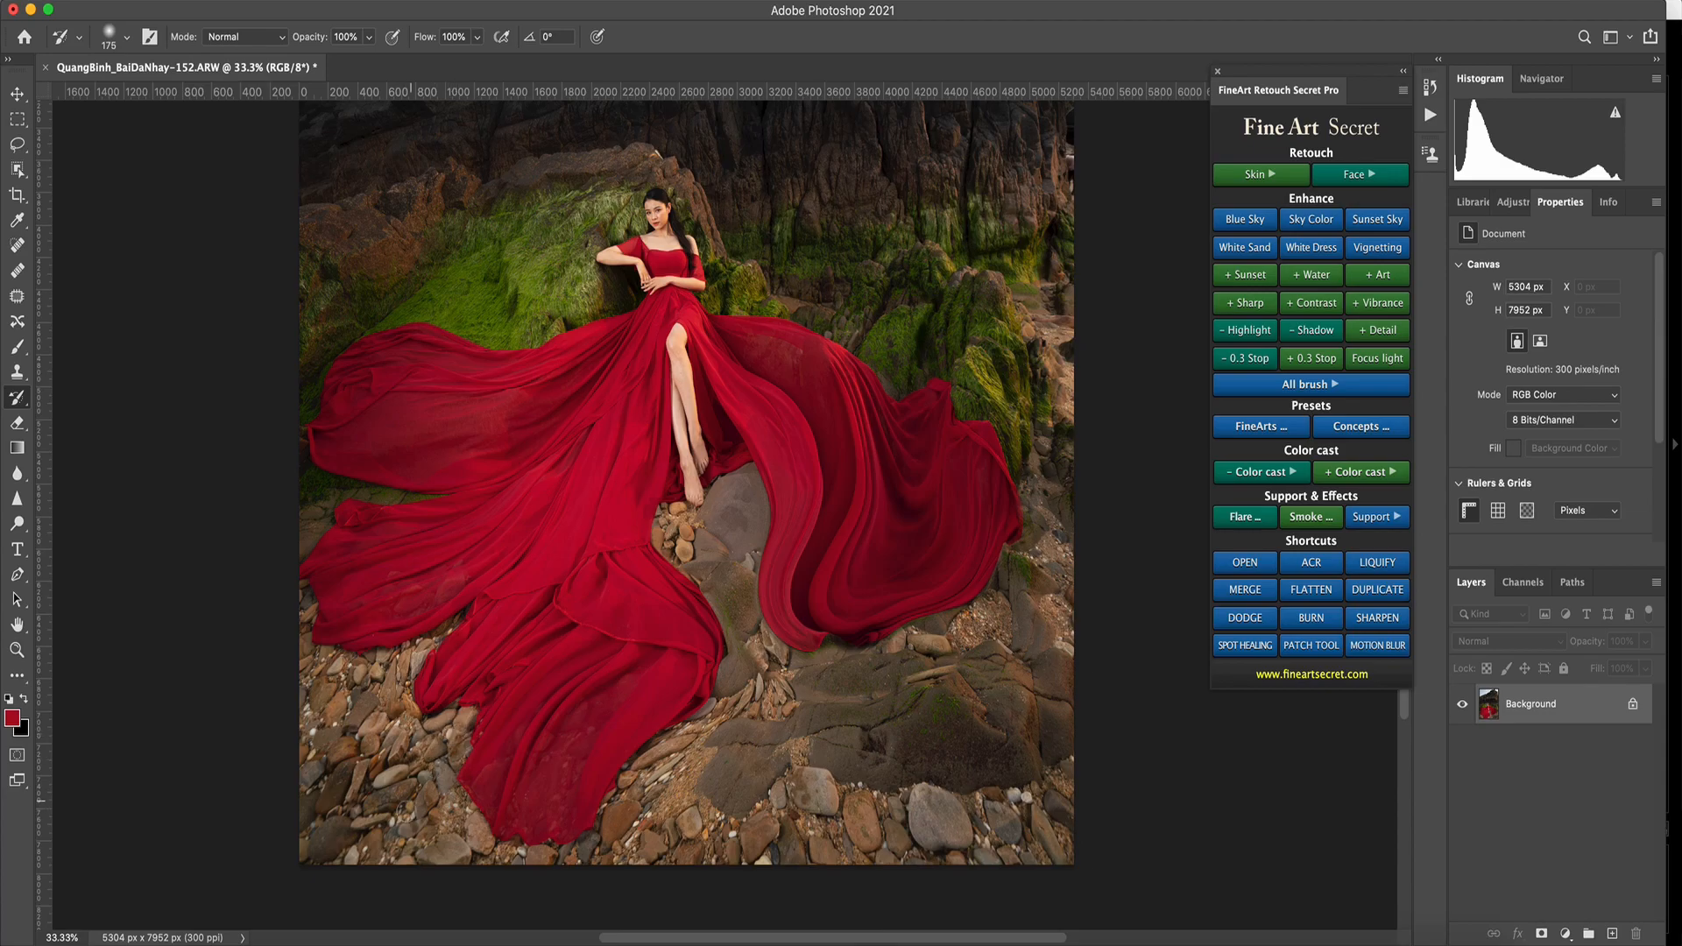
pyautogui.press(']')
pyautogui.press(']')
pyautogui.press(']')
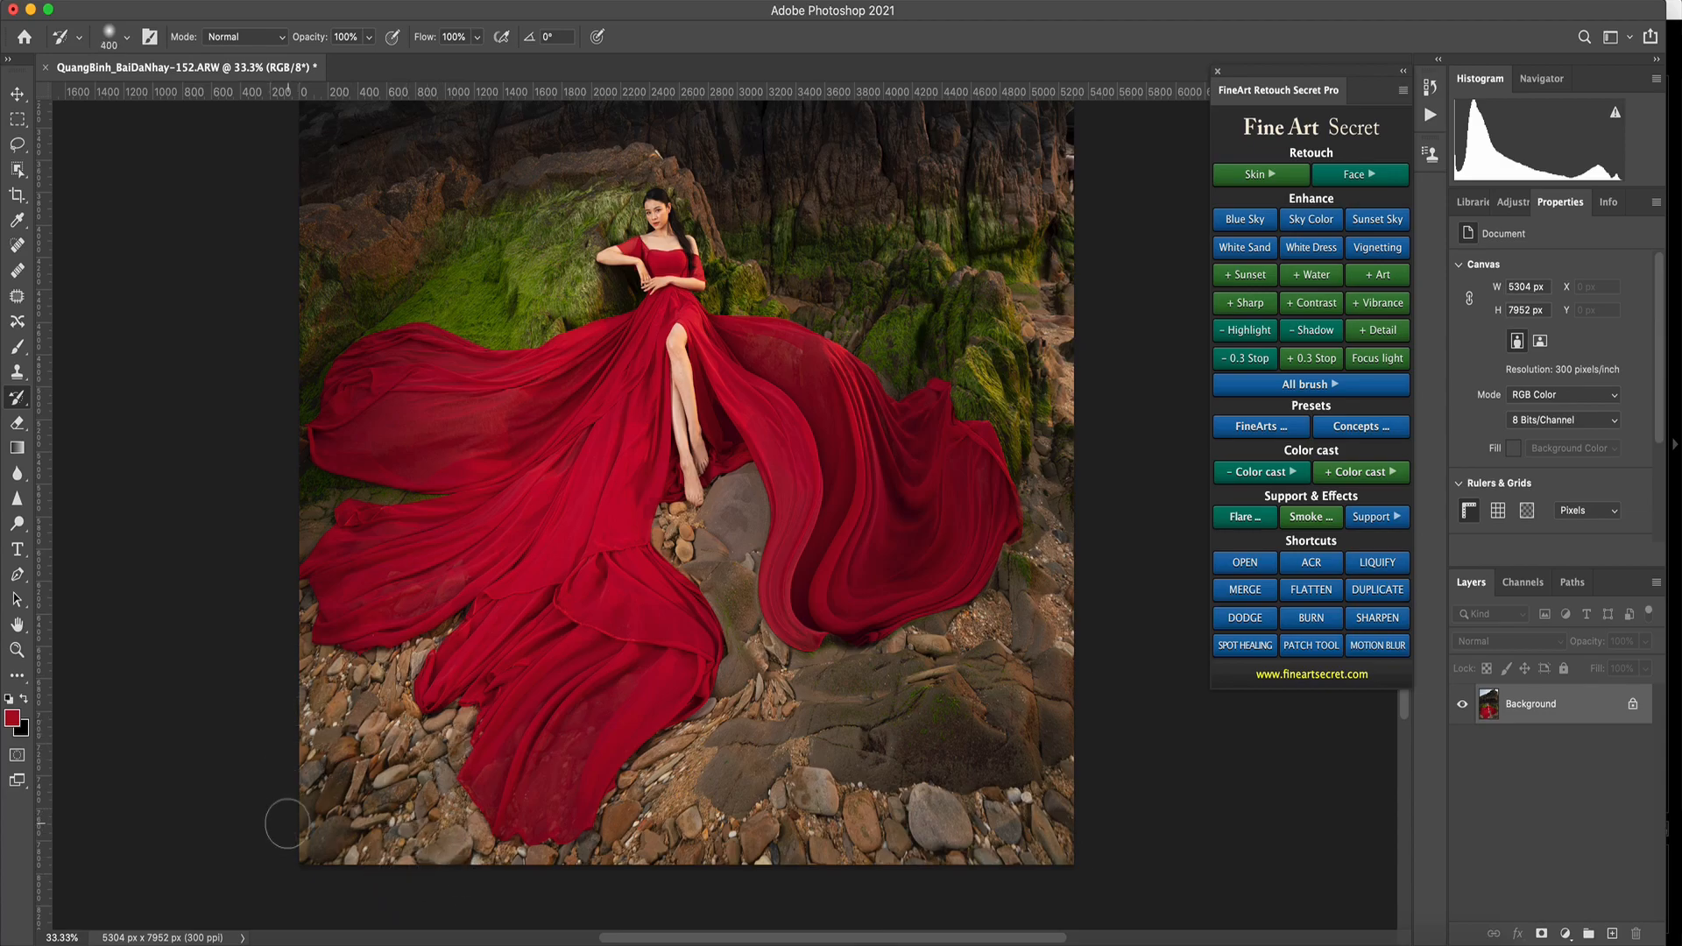
# Compare the Open history state of the whole photo with the latest History Brush state.
pyautogui.press('super+minus')
pyautogui.press('super+minus')
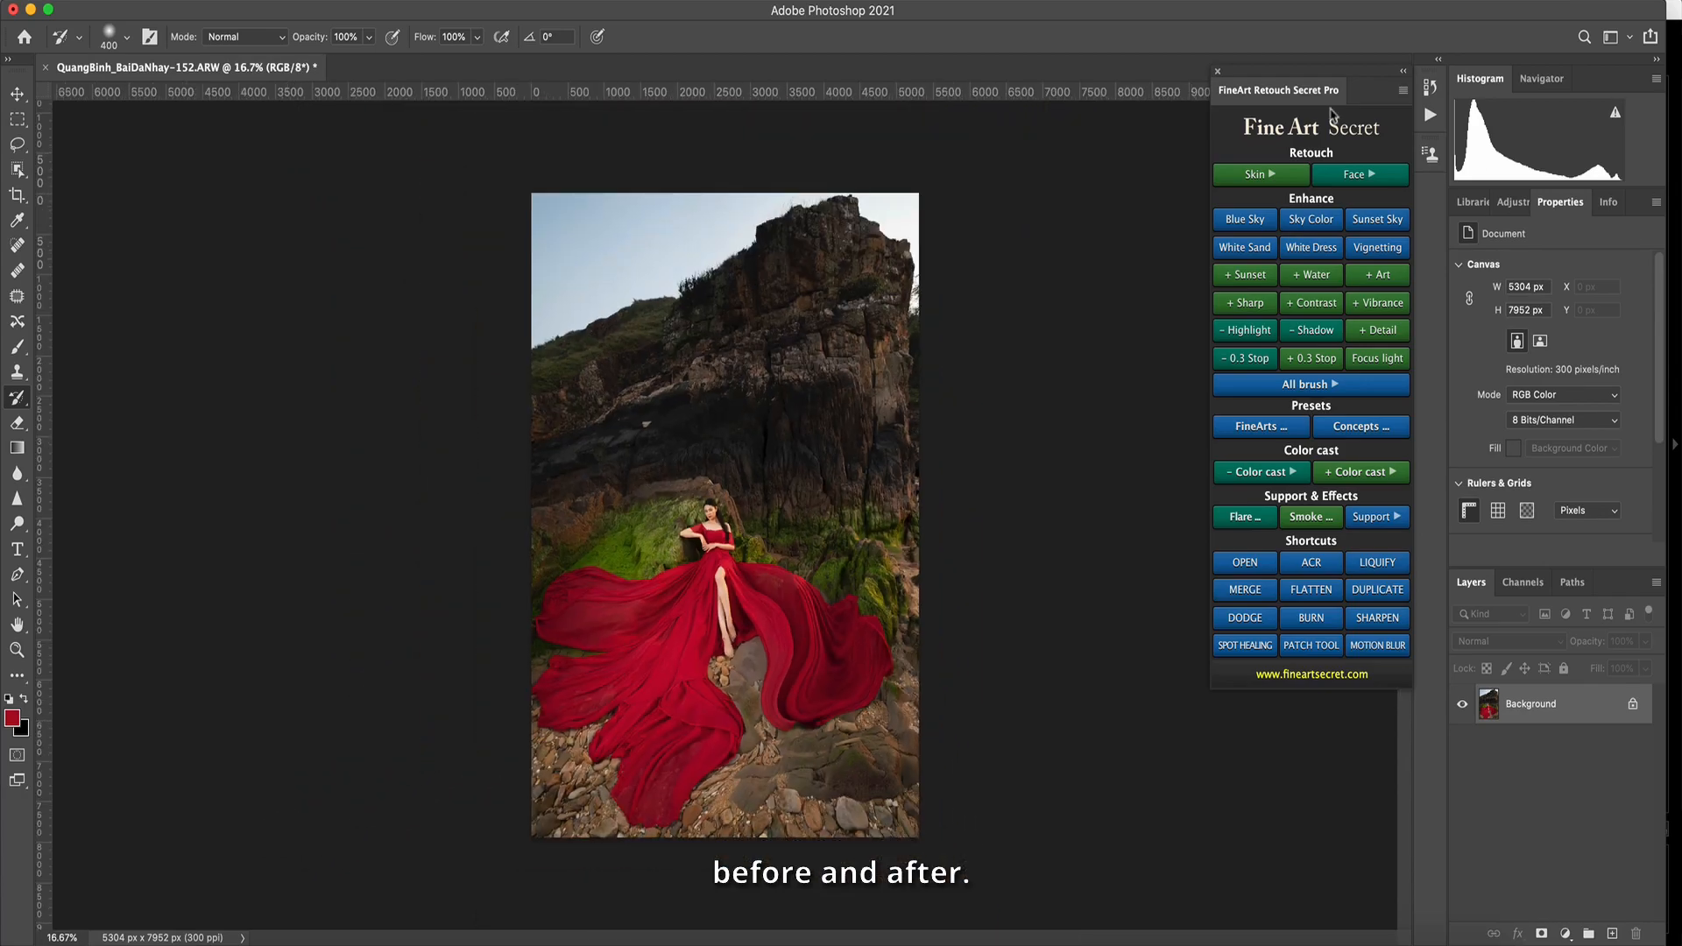
pyautogui.click(1431, 89)
pyautogui.scroll(5, 1407, 214)
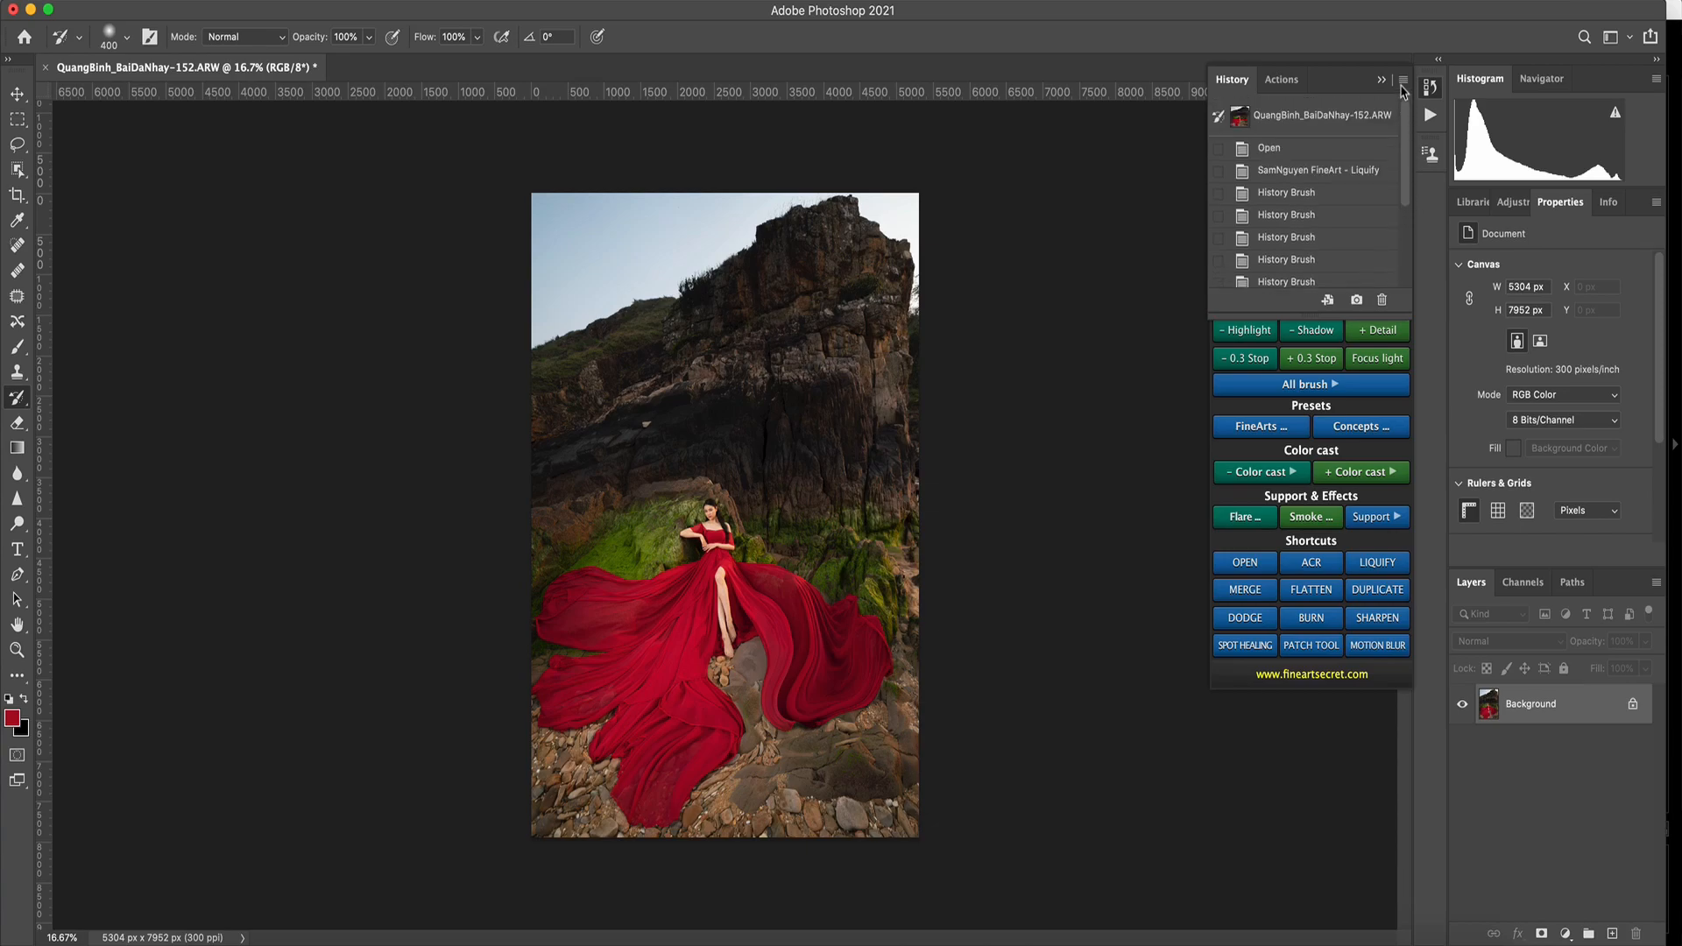
pyautogui.click(1332, 149)
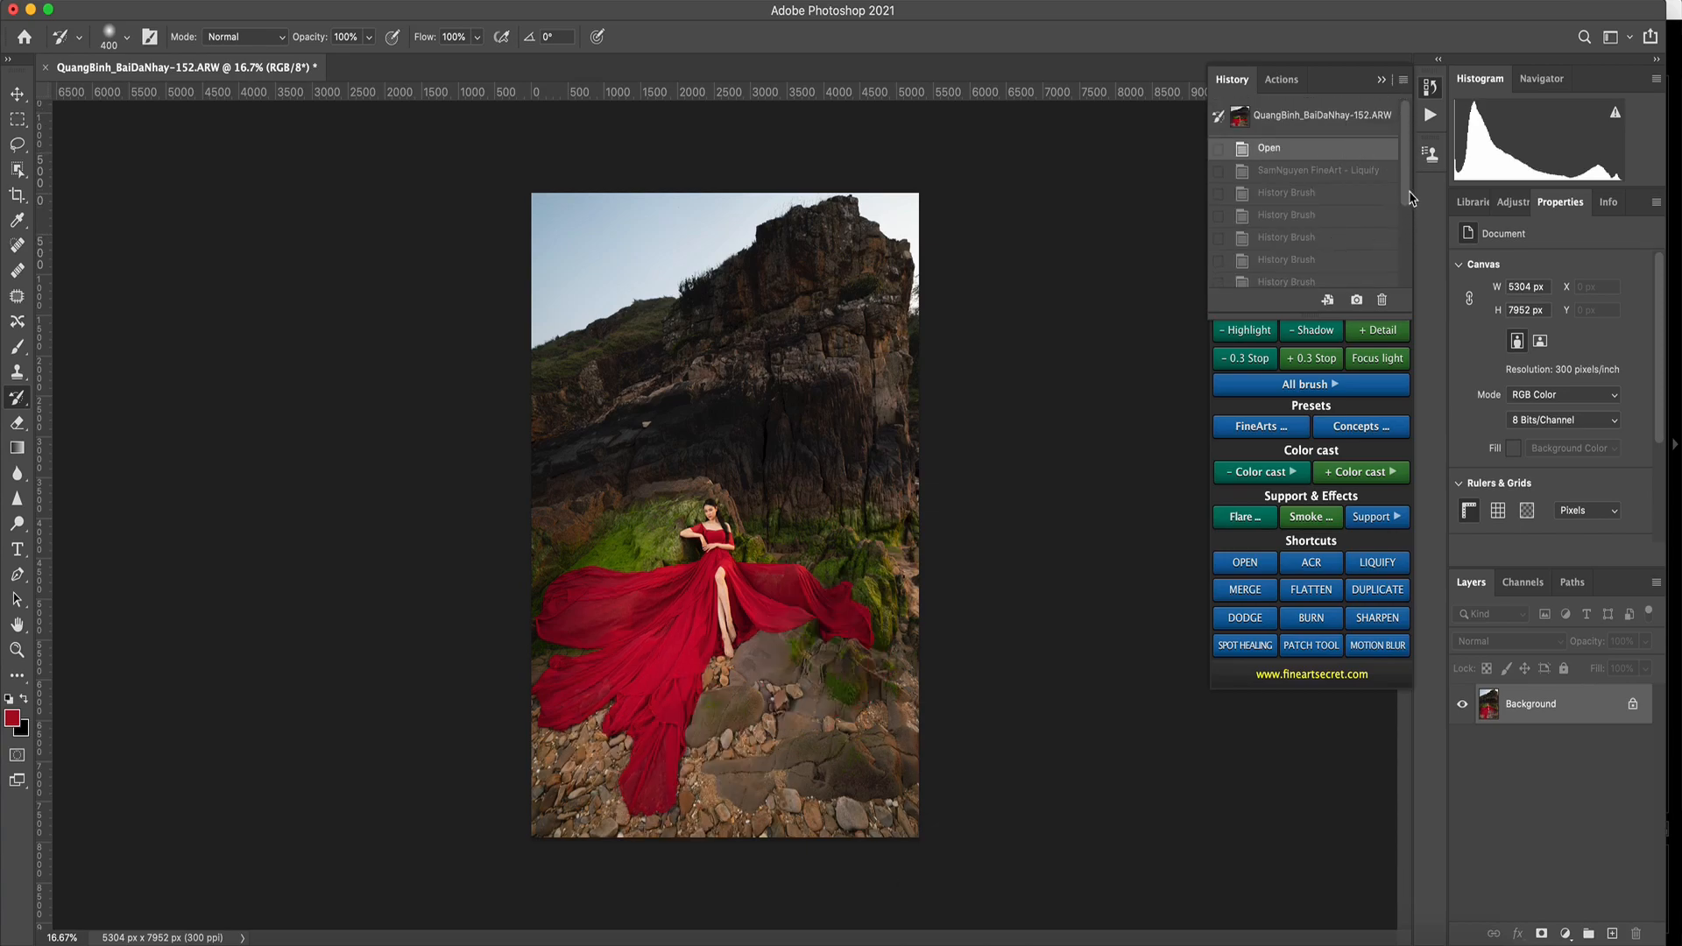
pyautogui.scroll(-5, 1408, 193)
pyautogui.click(1324, 275)
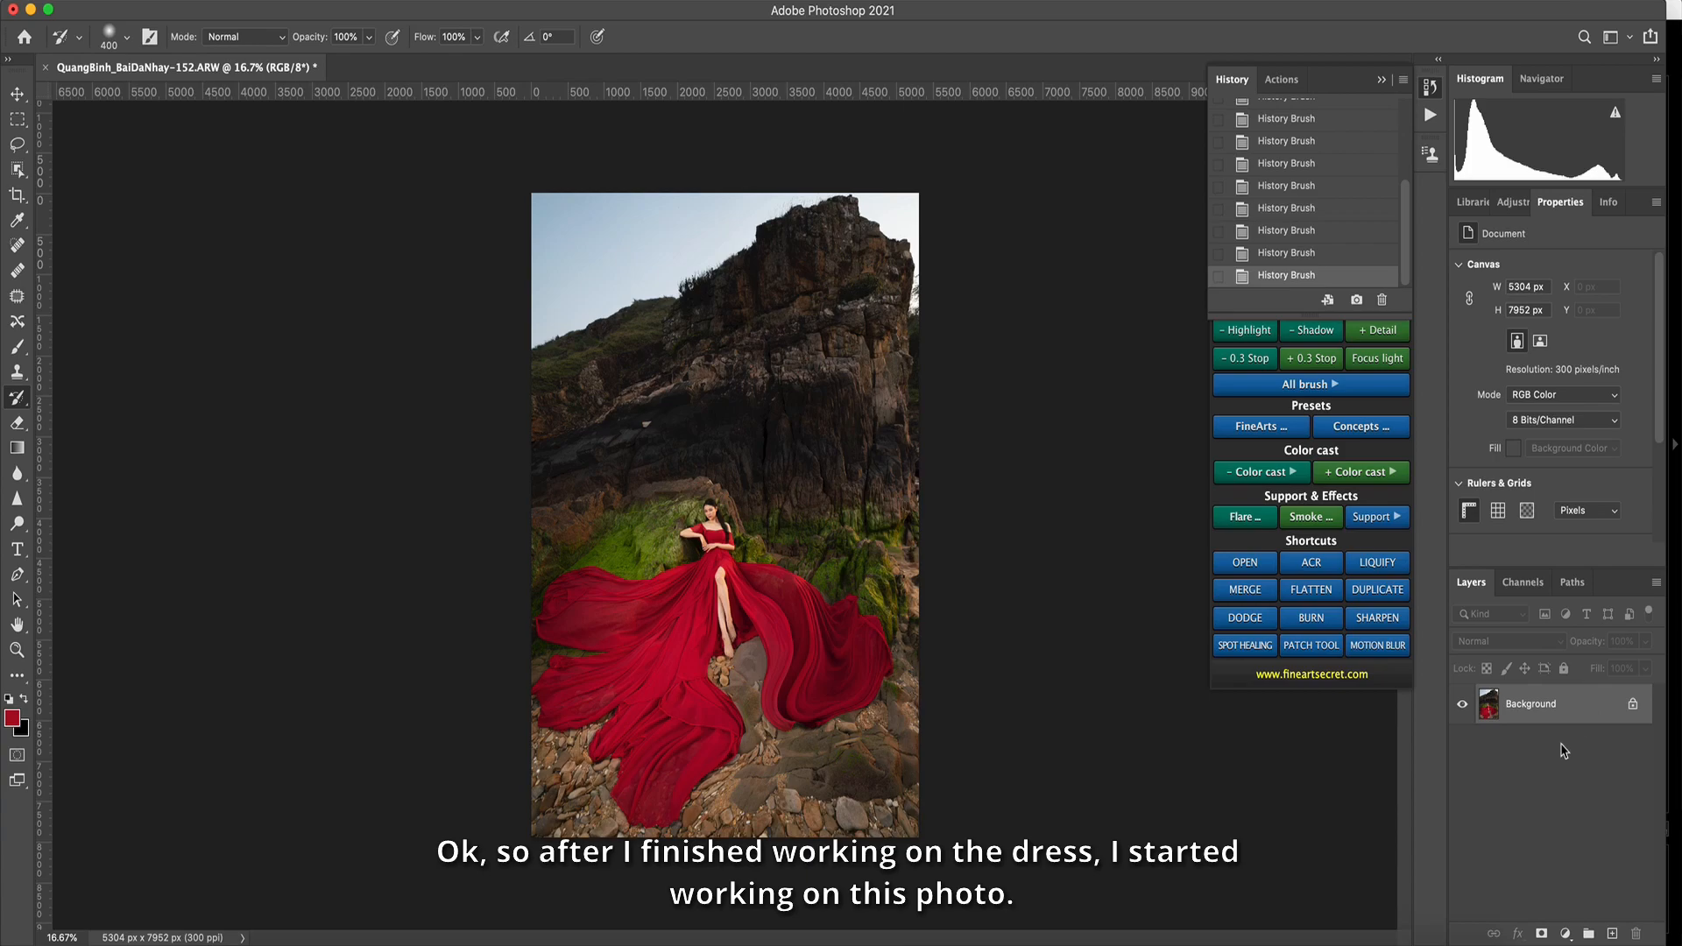
# Duplicate the Background layer and undo the duplication.
pyautogui.press('super+j')
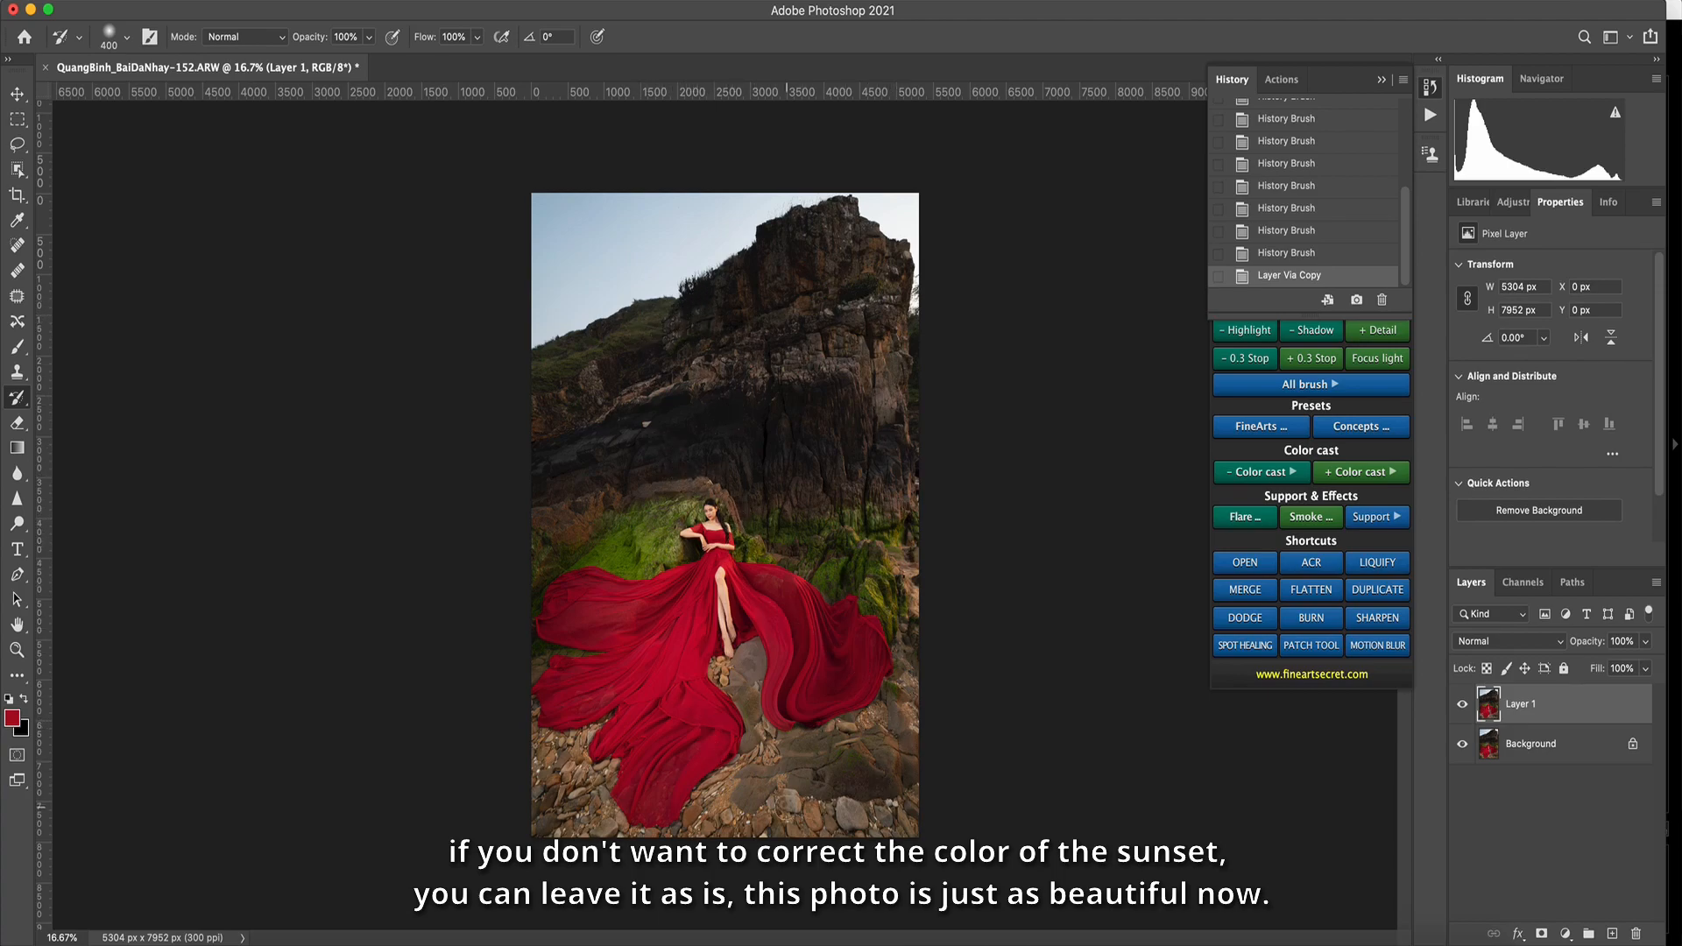
pyautogui.press('super+z')
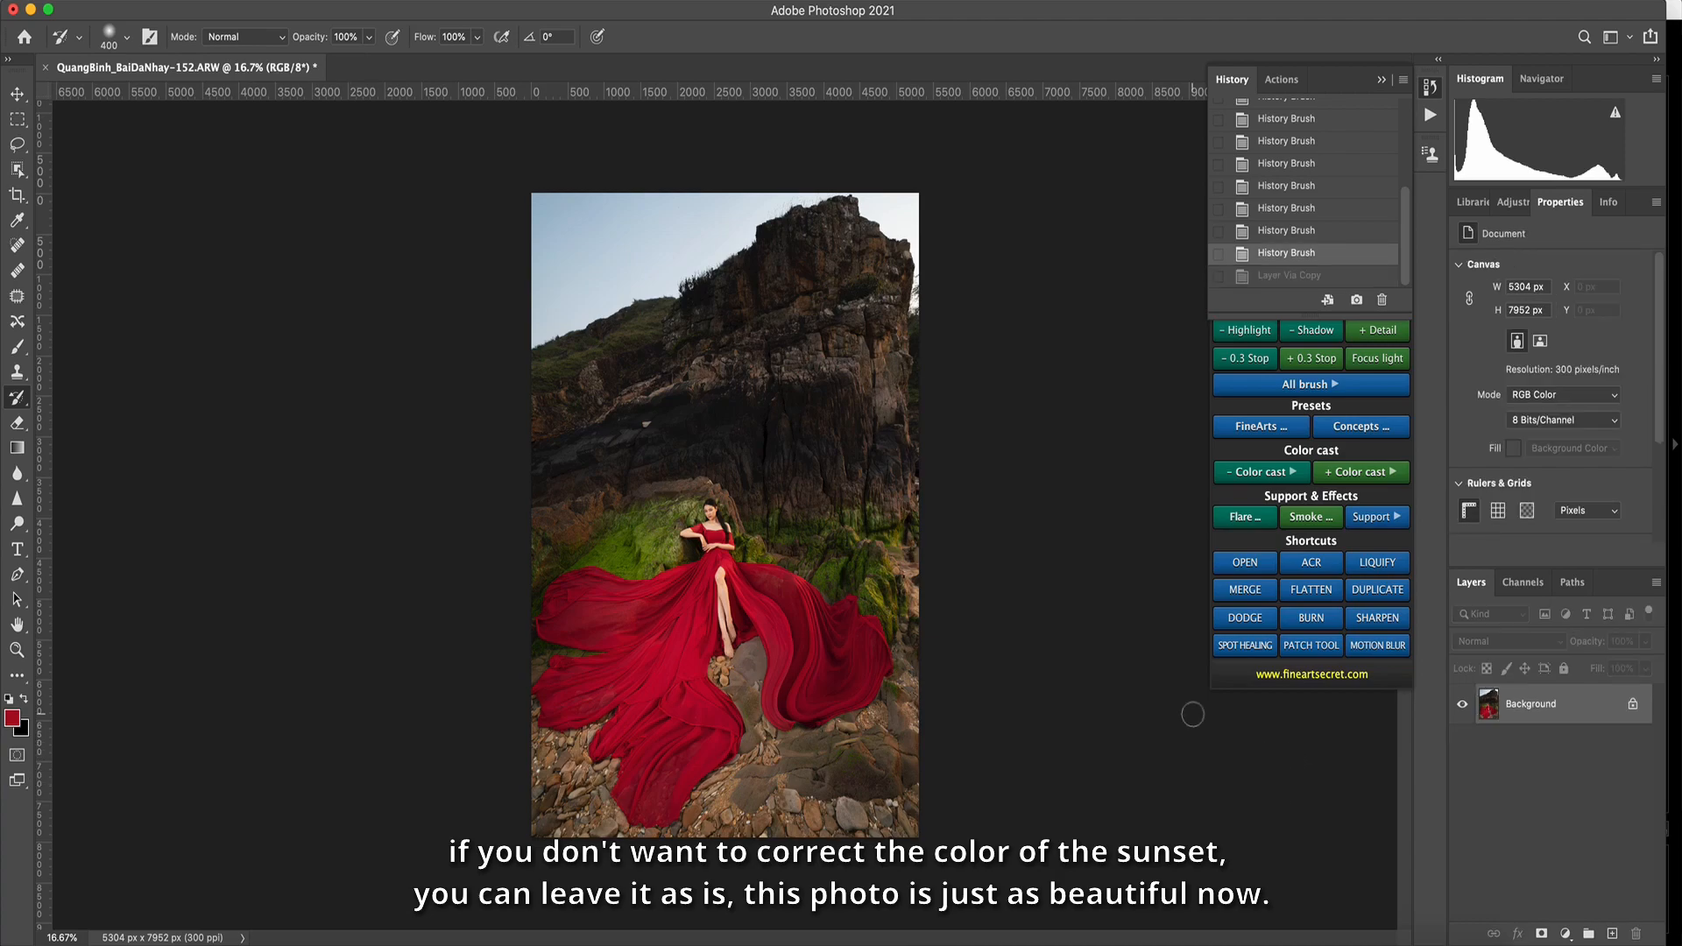
# Restore the distorted rock between the train and the right fold with a History Brush of about 175 to 250.
pyautogui.press('super+plus')
pyautogui.scroll(-6, 792, 516)
pyautogui.press('[')
pyautogui.moveTo(808, 494)
pyautogui.mouseDown()
pyautogui.moveTo(695, 561)
pyautogui.moveTo(656, 636)
pyautogui.moveTo(791, 486)
pyautogui.moveTo(744, 515)
pyautogui.moveTo(799, 447)
pyautogui.mouseUp()
pyautogui.press('[')
pyautogui.press('[')
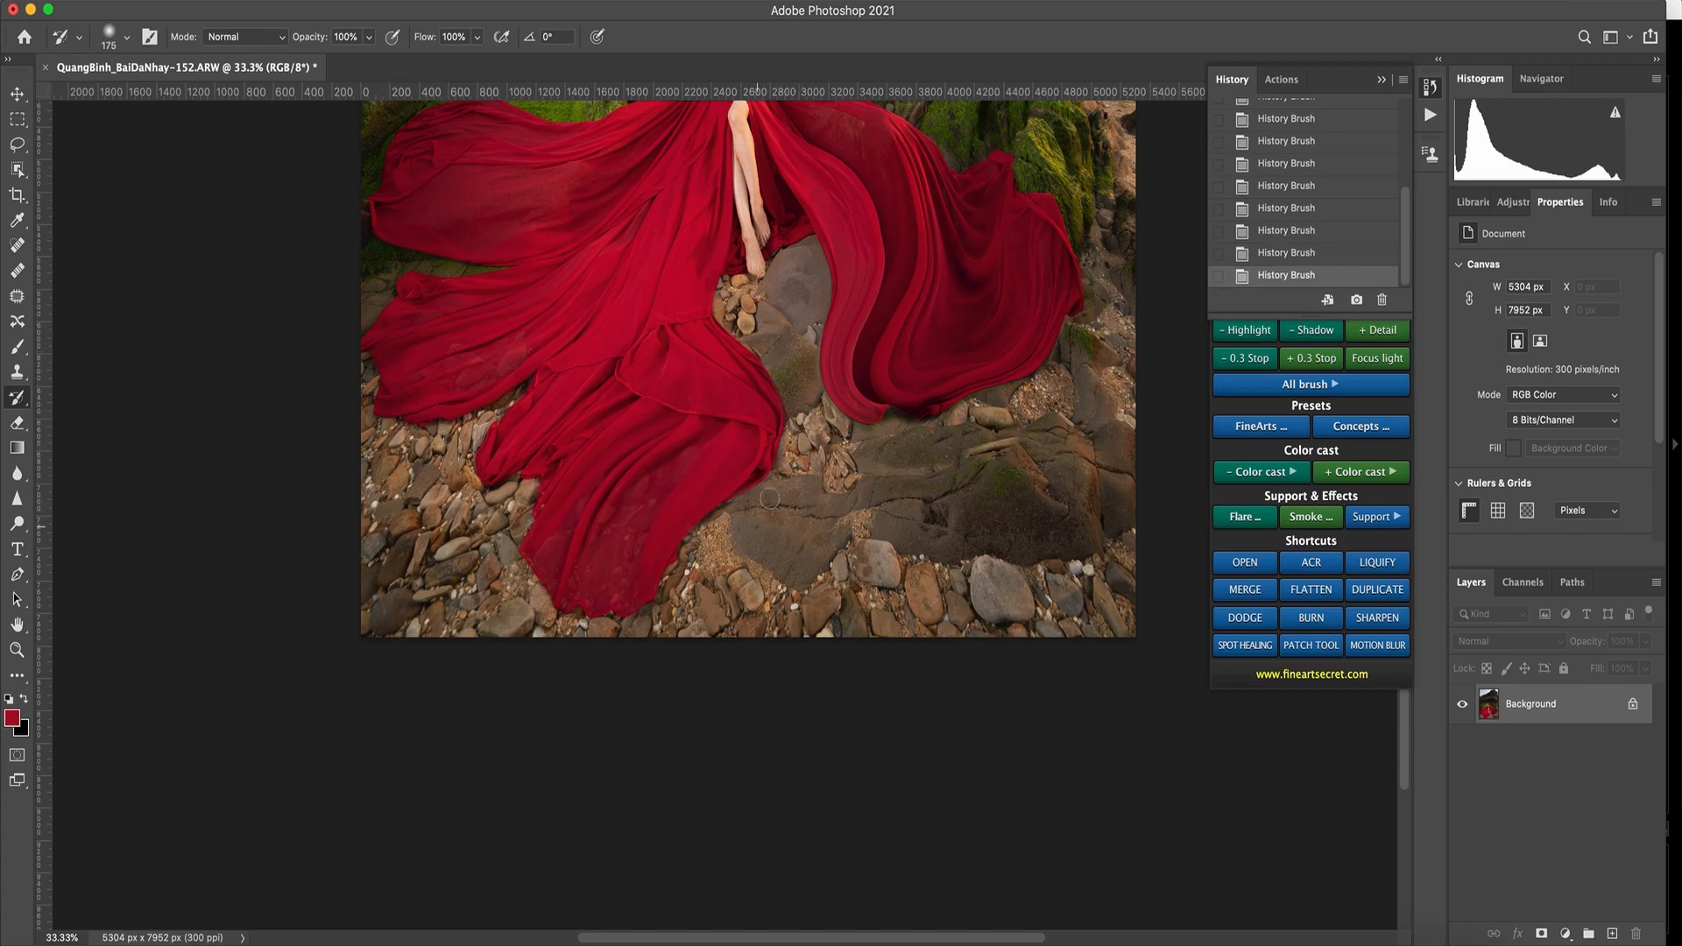
pyautogui.press(']')
pyautogui.press(']')
pyautogui.press(']')
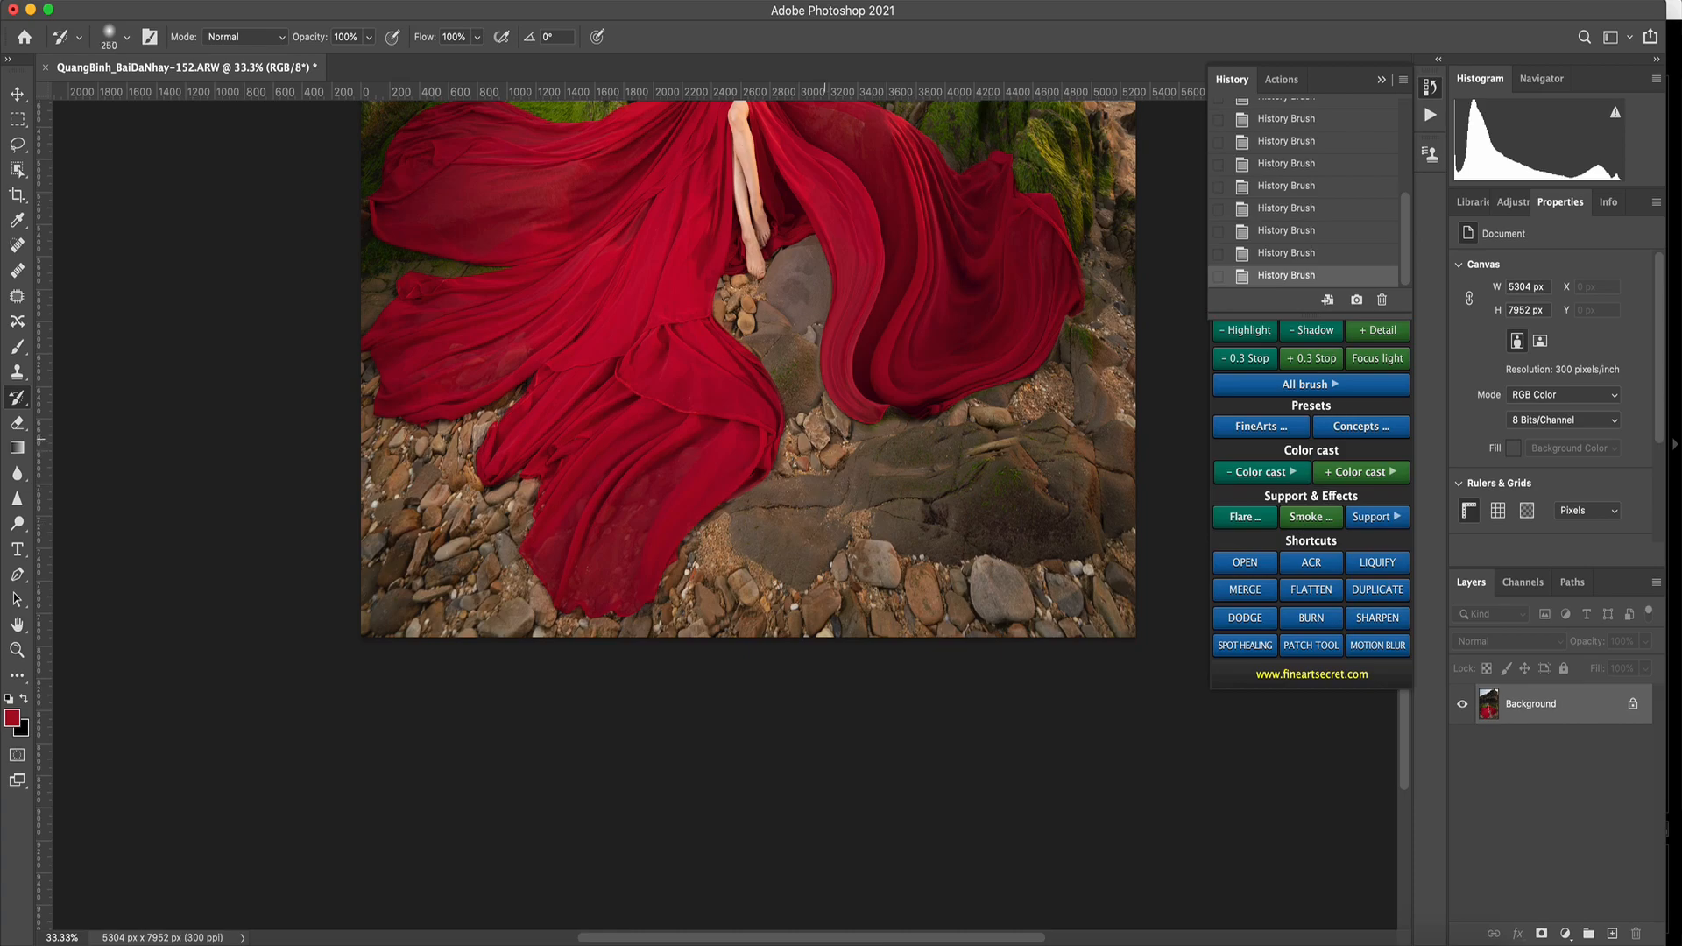
# Restore the large rock slab below the right fold, enlarging the History Brush to about 600.
pyautogui.press(']')
pyautogui.press(']')
pyautogui.press(']')
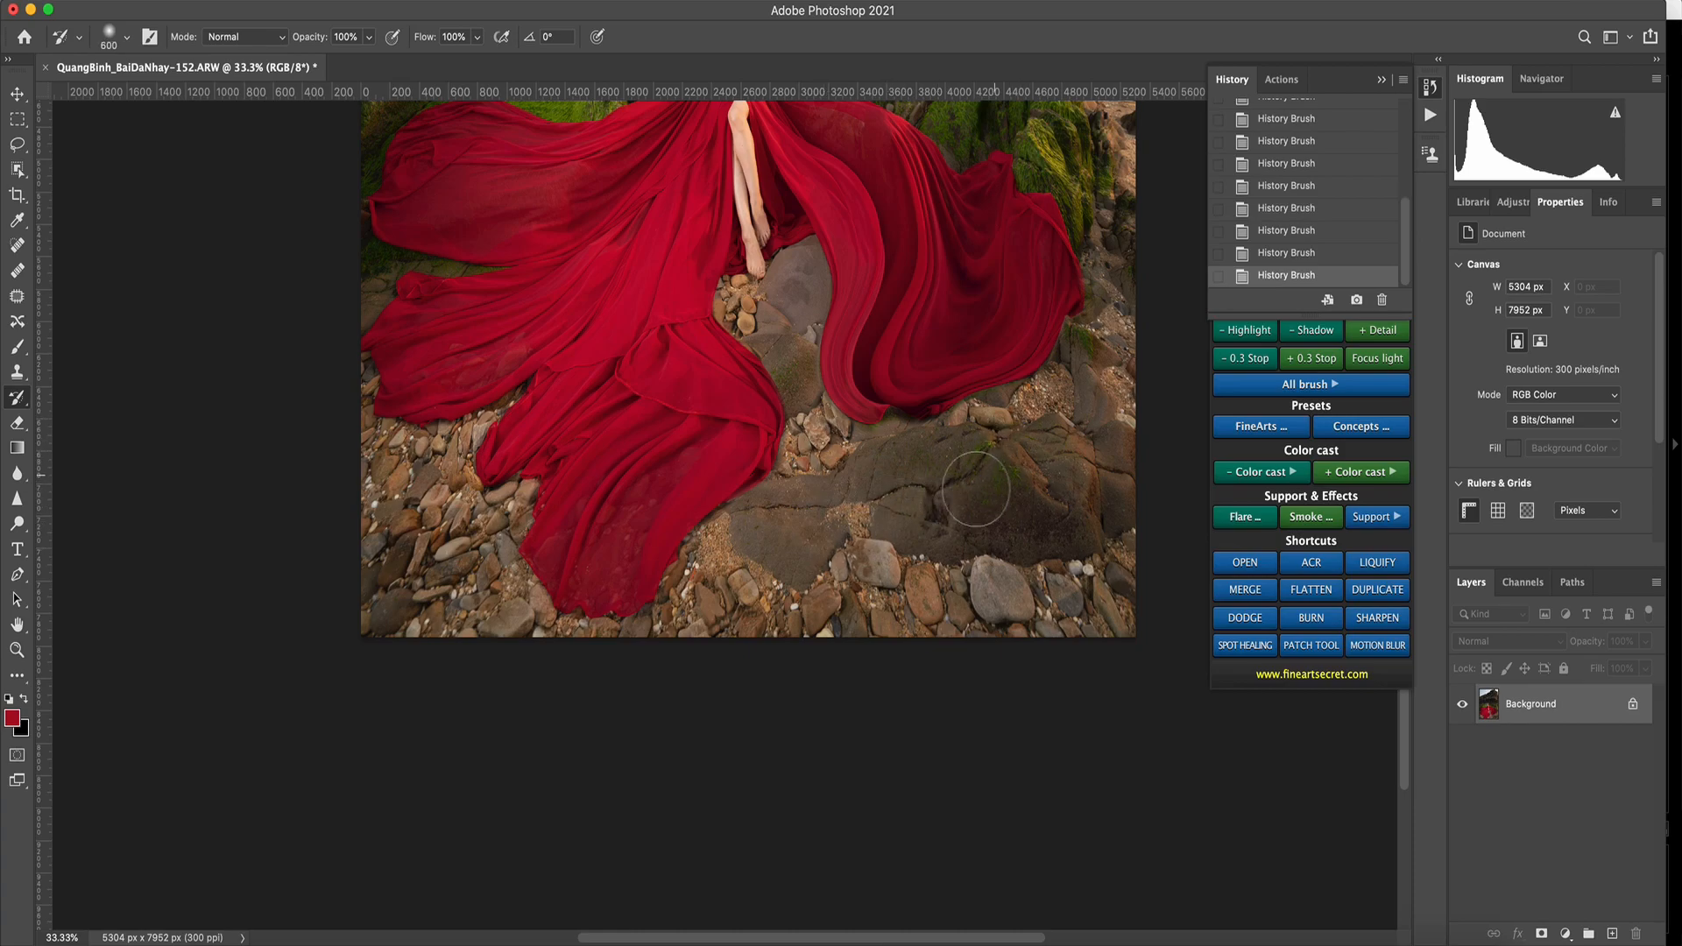
pyautogui.press('[')
pyautogui.press('[')
pyautogui.press('[')
pyautogui.press('super+minus')
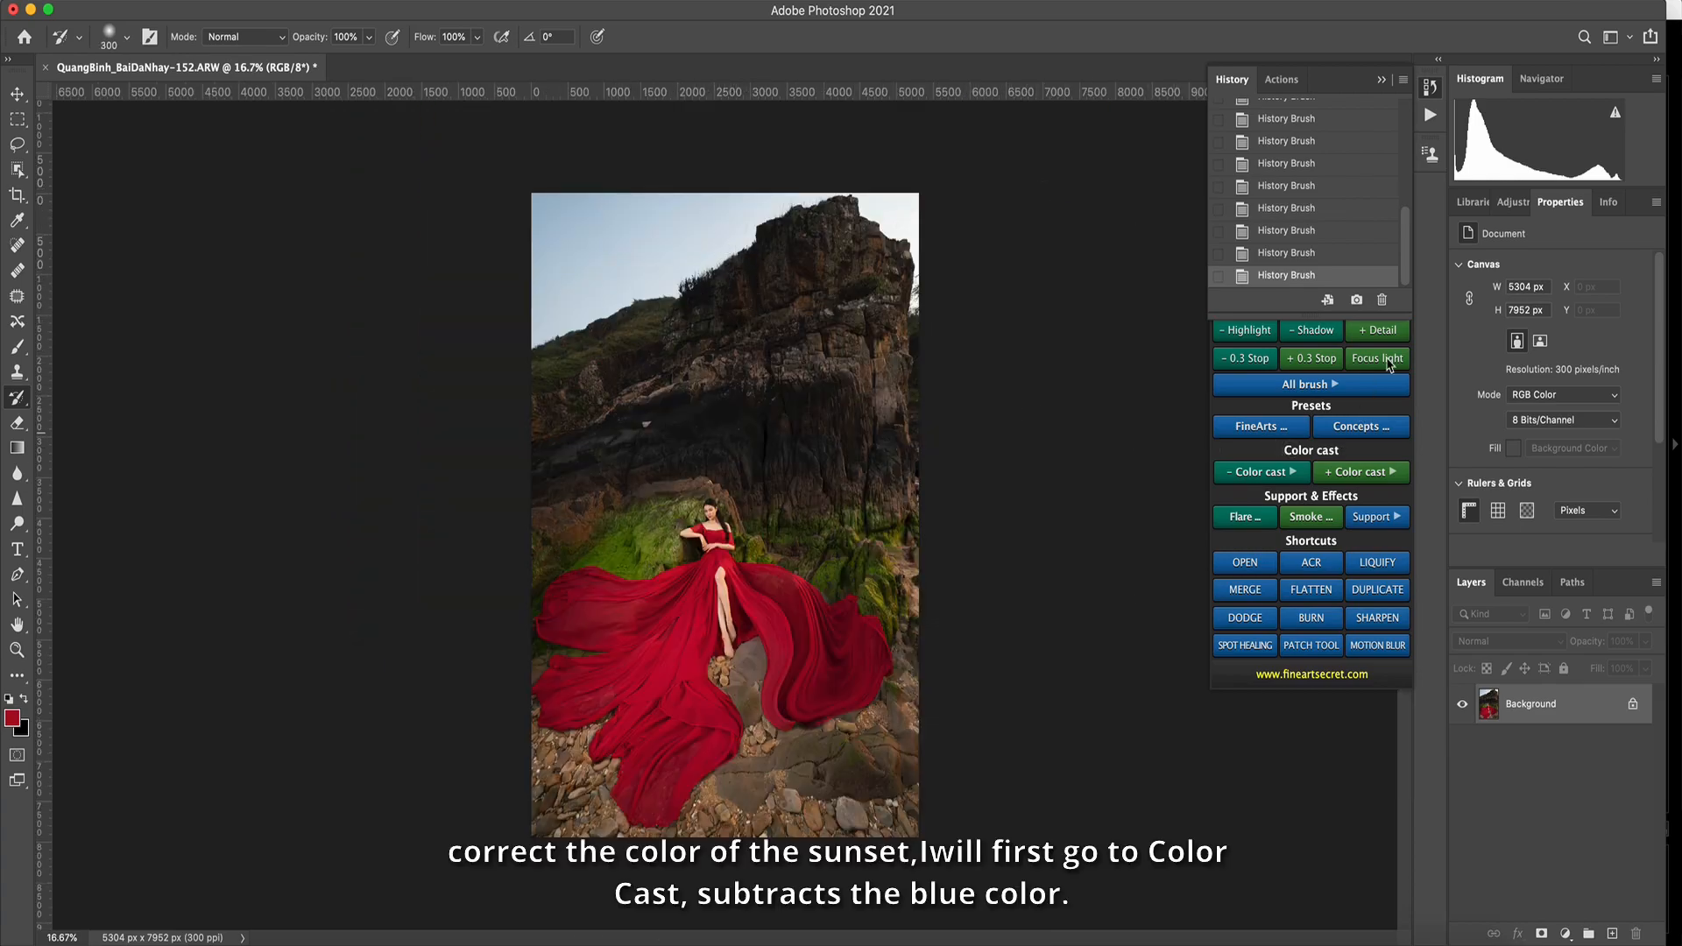
# Remove the blue color cast from the photo with the FineArt retouch action.
pyautogui.click(1228, 477)
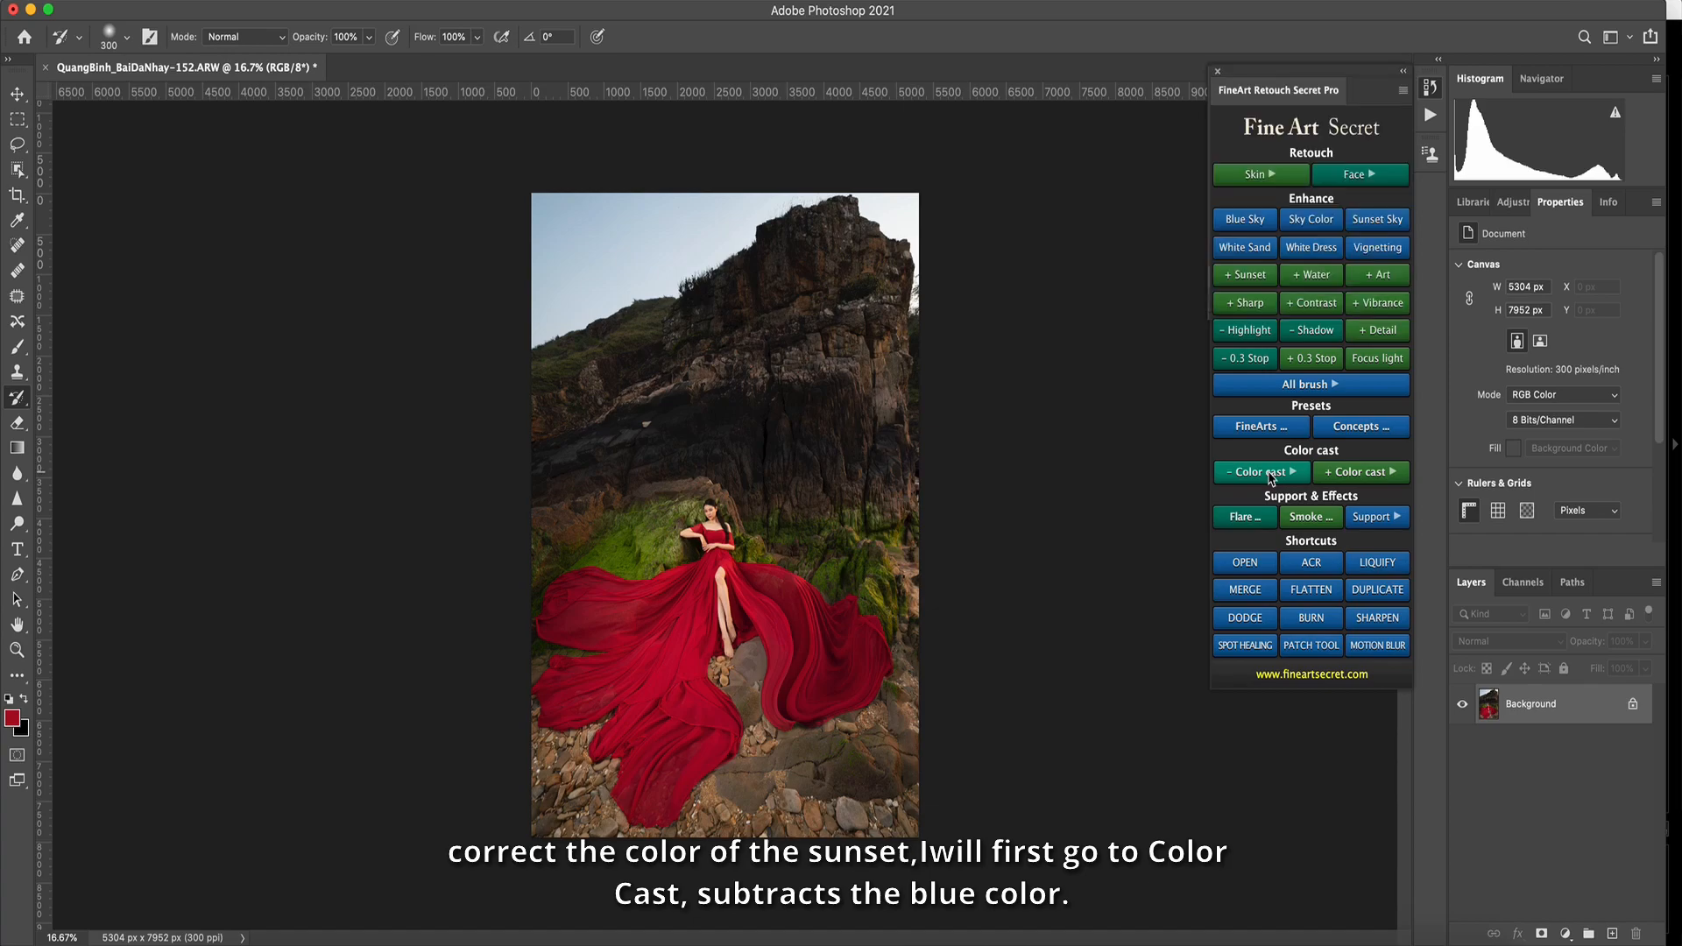
pyautogui.click(1377, 503)
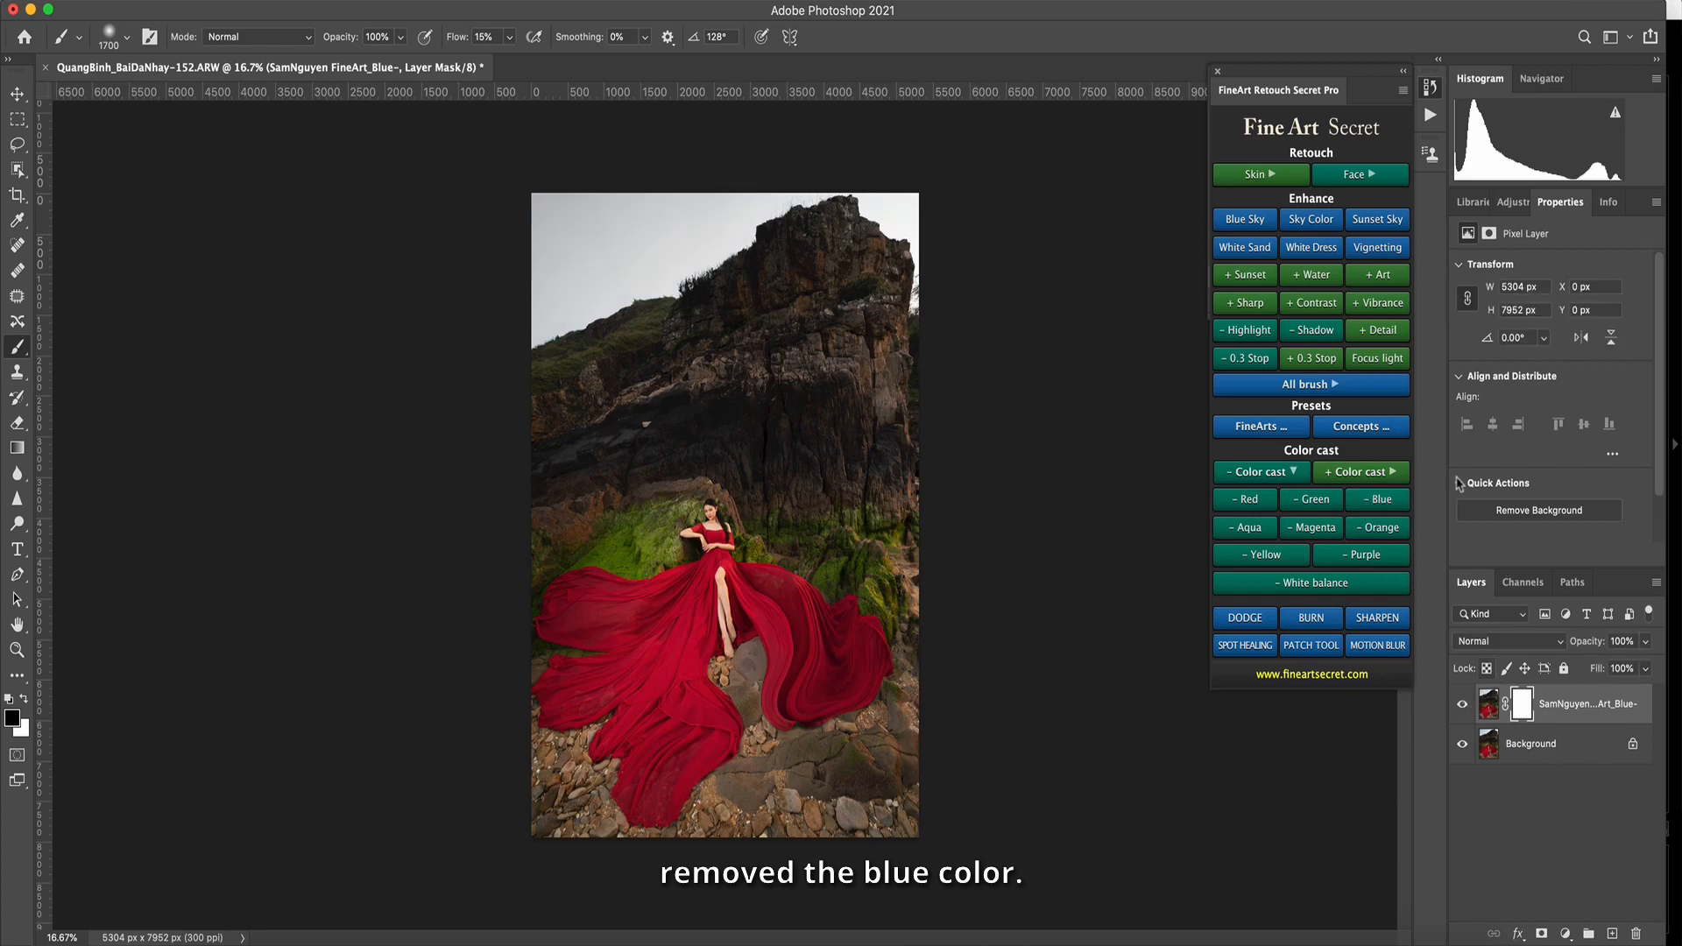
# Start the Sunset Sky enhancement and fit a warm radial filter over the sky in the photo's upper-left area.
pyautogui.click(1363, 220)
pyautogui.press('j')
pyautogui.moveTo(675, 272)
pyautogui.mouseDown()
pyautogui.moveTo(893, 368)
pyautogui.moveTo(606, 155)
pyautogui.mouseUp()
pyautogui.moveTo(841, 169); pyautogui.dragTo(824, 81)
pyautogui.moveTo(612, 154); pyautogui.dragTo(586, 154)
pyautogui.moveTo(619, 239); pyautogui.dragTo(623, 260)
pyautogui.moveTo(587, 155); pyautogui.dragTo(559, 121)
pyautogui.moveTo(600, 230); pyautogui.dragTo(613, 263)
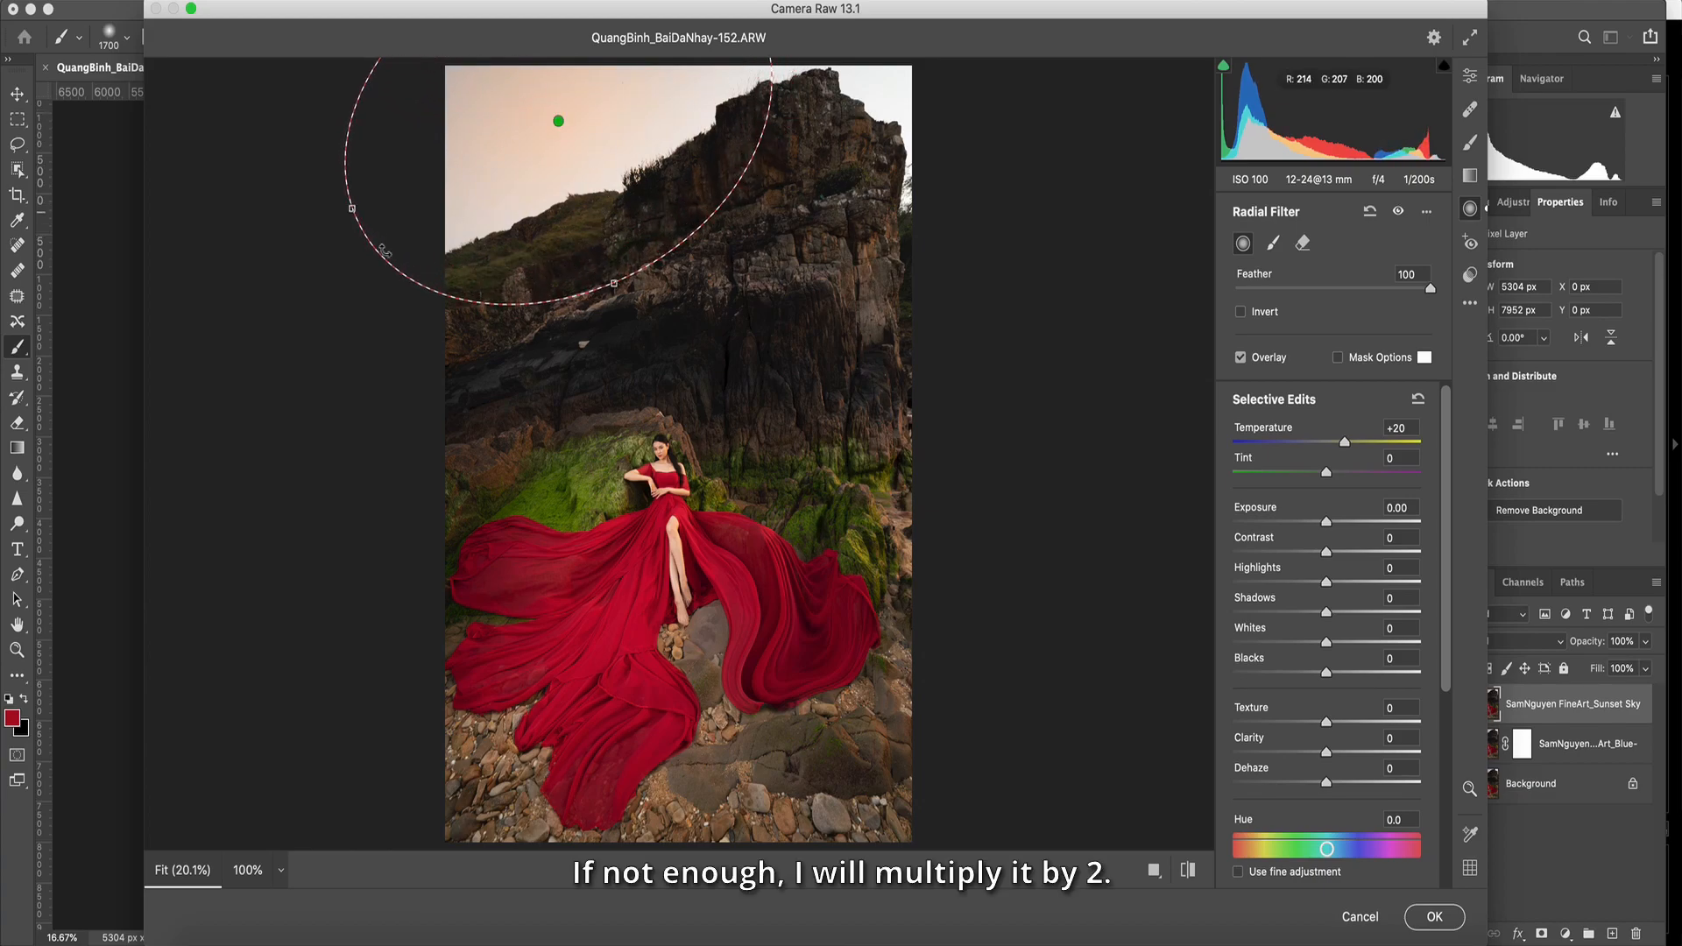
pyautogui.moveTo(354, 210); pyautogui.dragTo(403, 197)
# Duplicate the radial filter over the sky to intensify the sunset color.
pyautogui.rightClick(558, 122)
pyautogui.click(575, 135)
pyautogui.rightClick(561, 119)
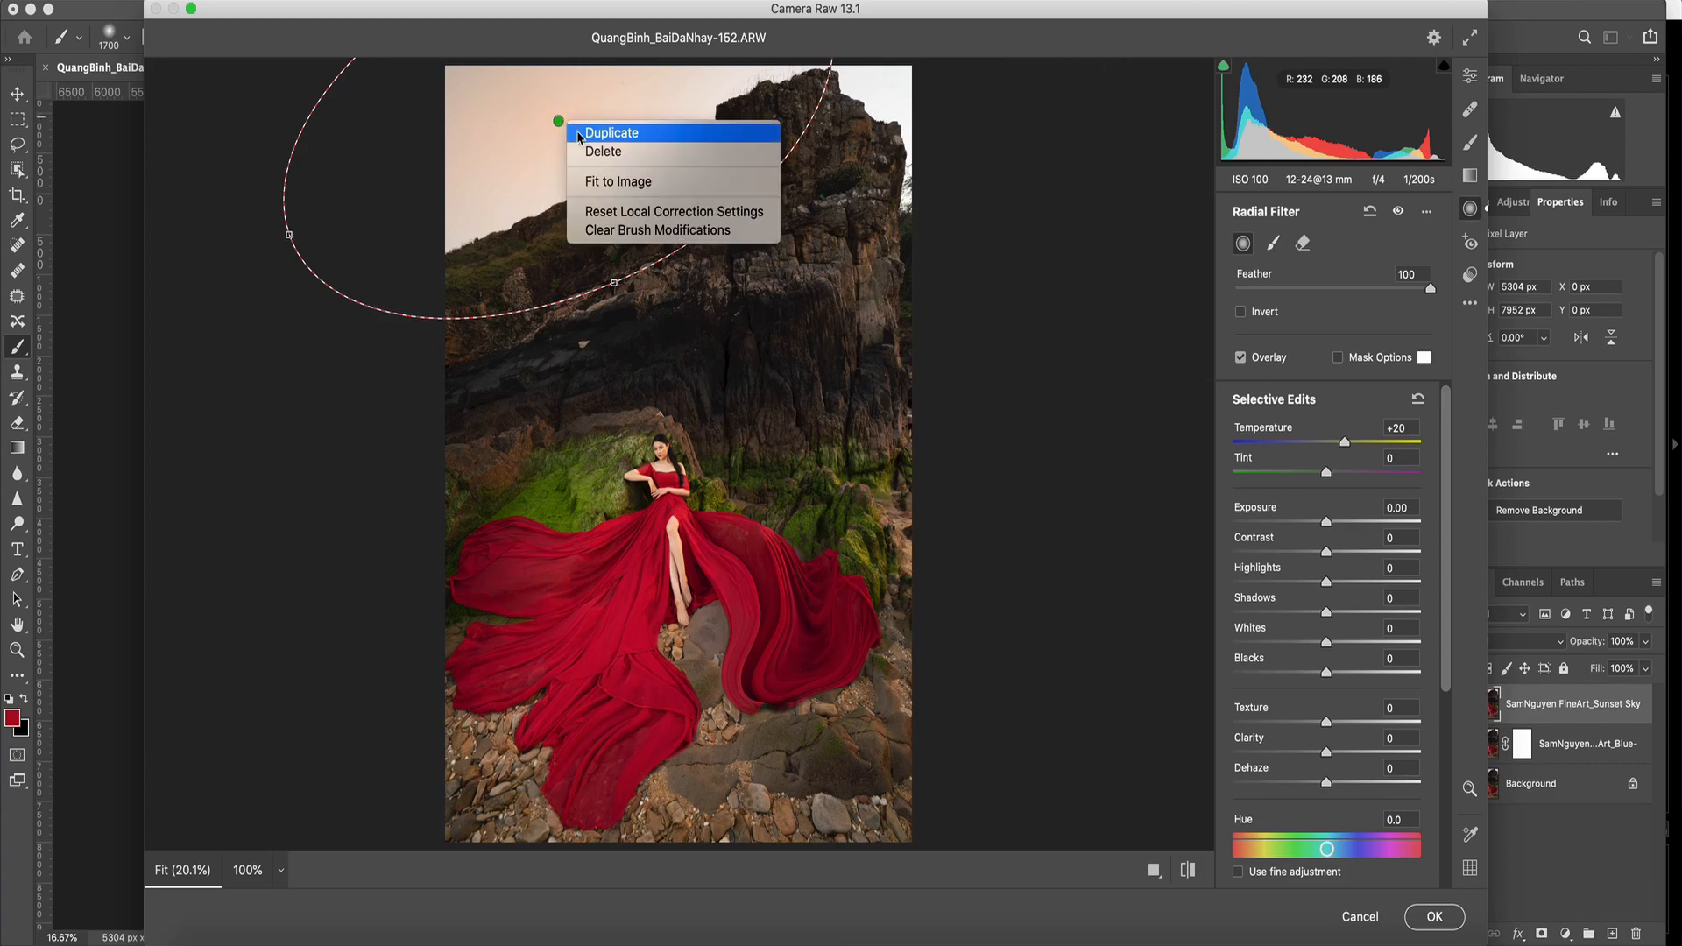
pyautogui.click(578, 133)
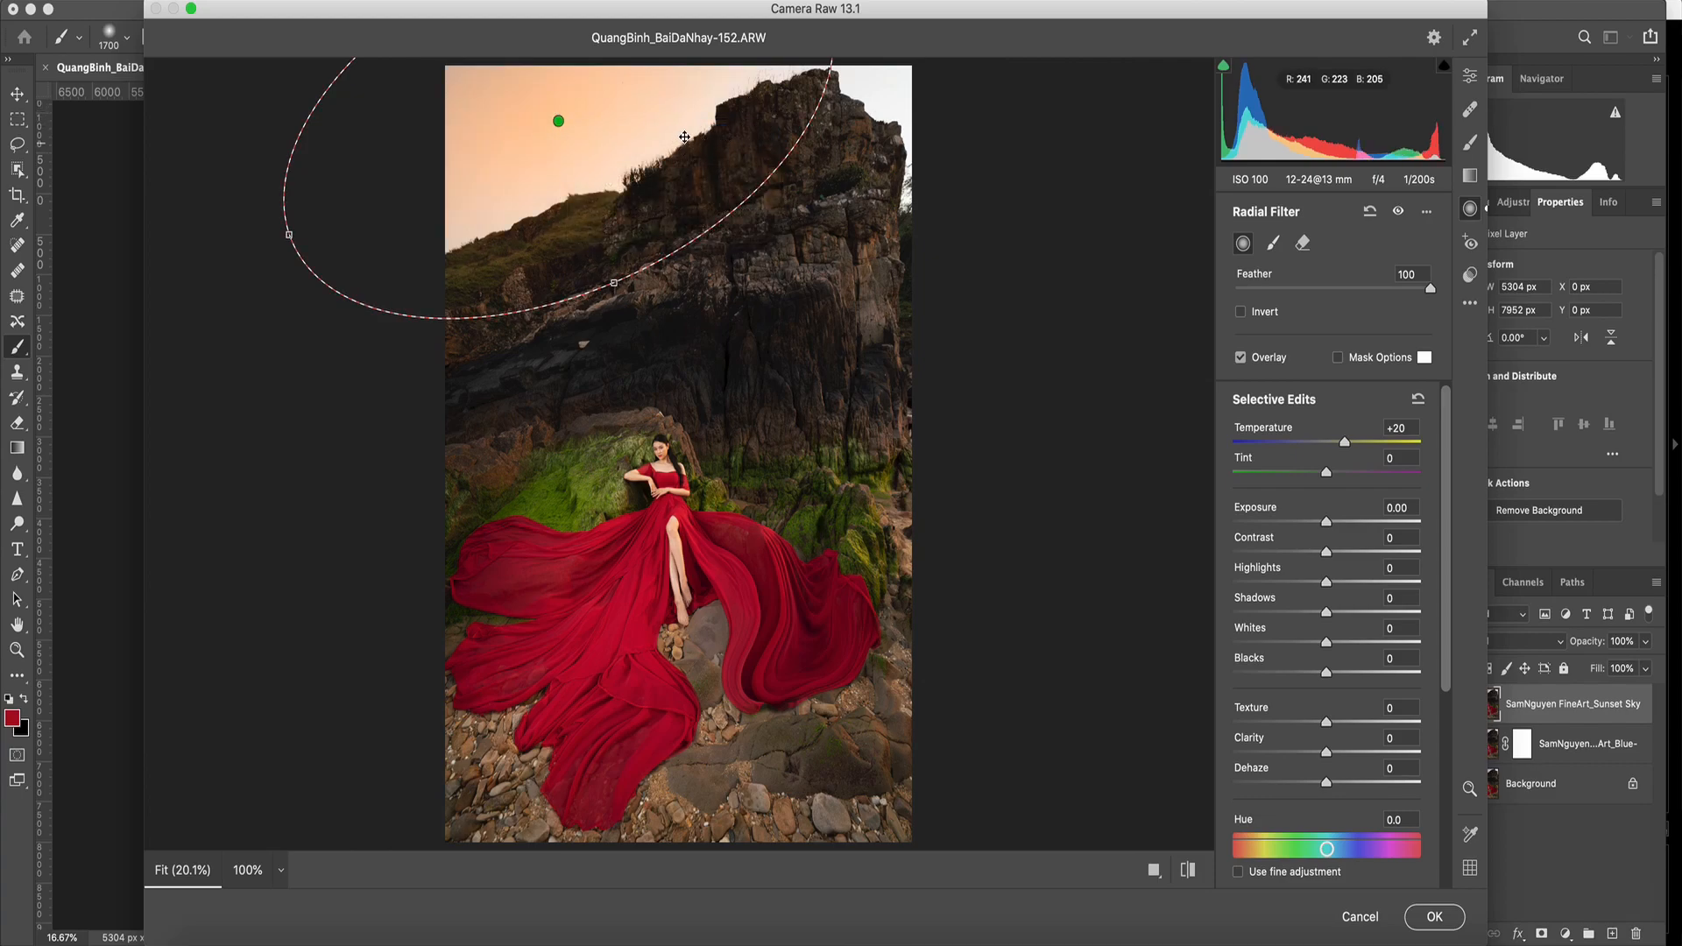
# Place another copy of the radial filter, shrunk and rotated, over the photo's upper-right corner and apply the Camera Raw edits.
pyautogui.rightClick(559, 122)
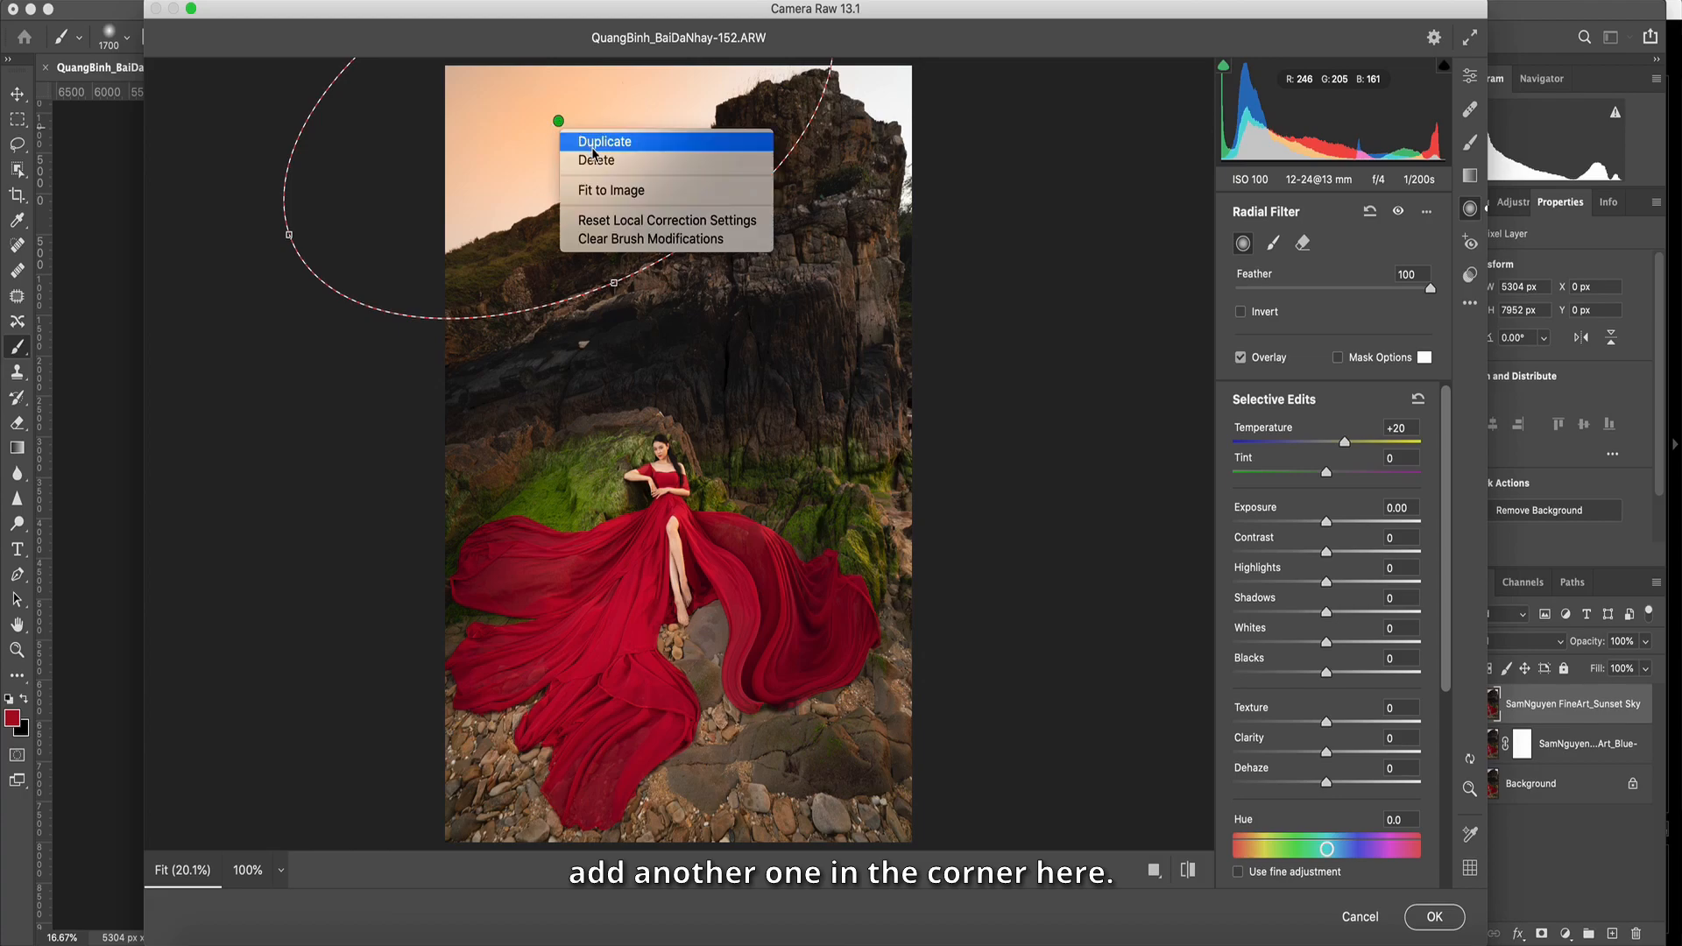
pyautogui.click(596, 138)
pyautogui.moveTo(587, 161); pyautogui.dragTo(927, 168)
pyautogui.moveTo(703, 340); pyautogui.dragTo(977, 241)
pyautogui.moveTo(771, 238); pyautogui.dragTo(863, 184)
pyautogui.moveTo(870, 107)
pyautogui.mouseDown()
pyautogui.moveTo(901, 103)
pyautogui.moveTo(885, 123)
pyautogui.mouseUp()
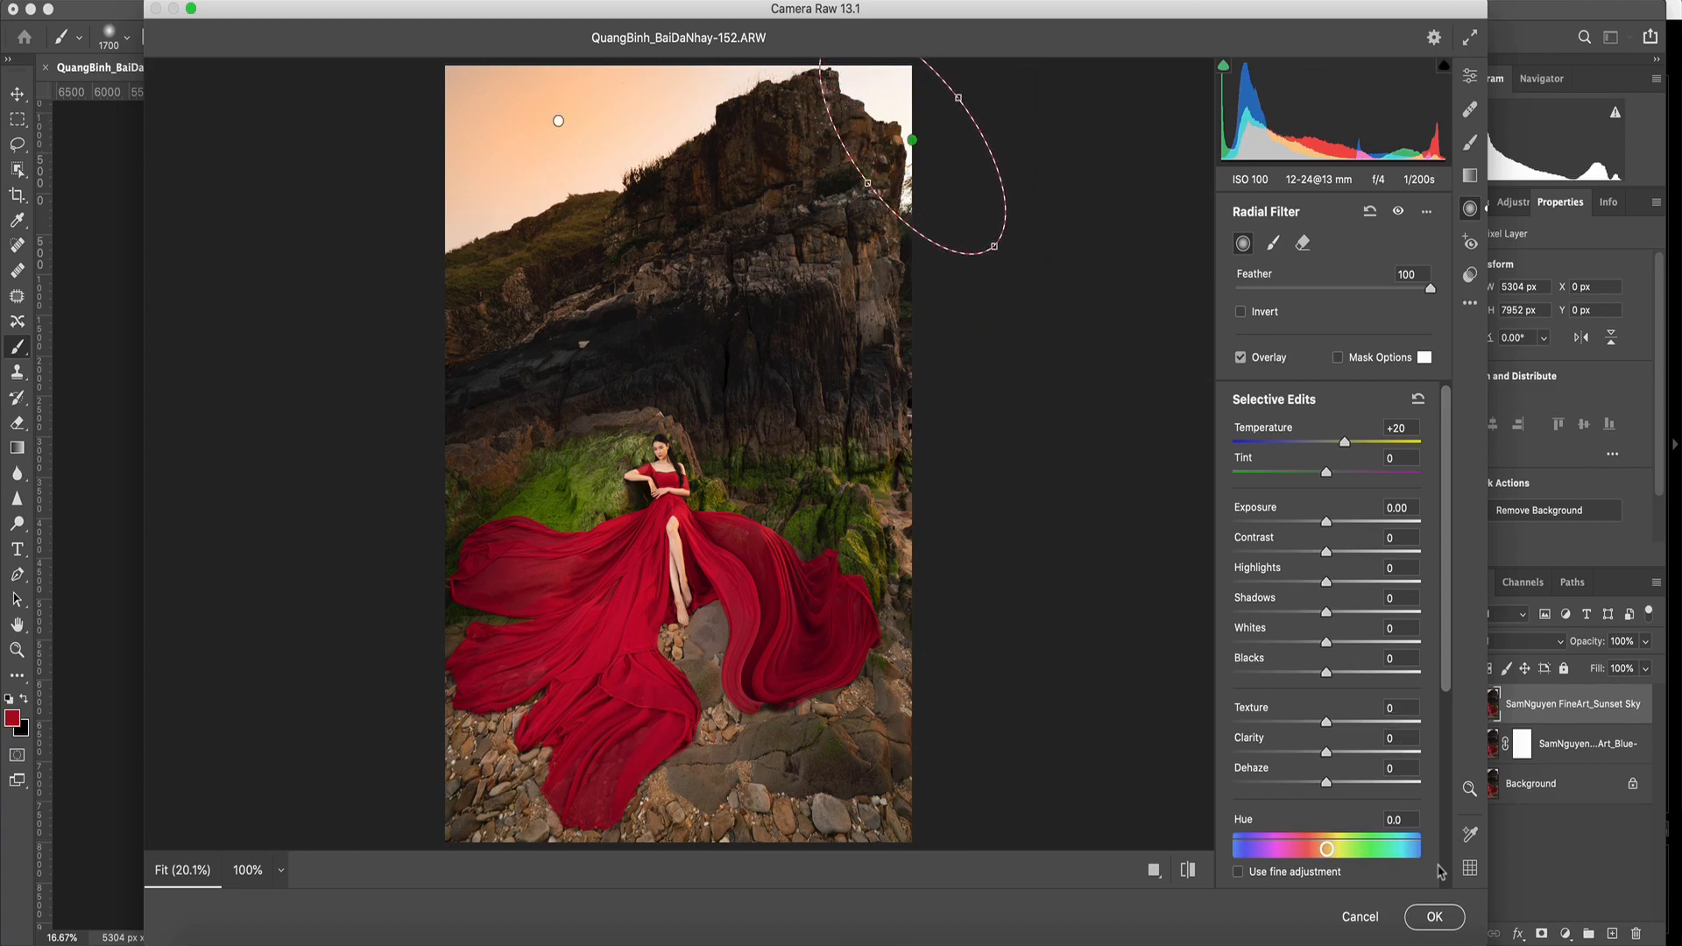
pyautogui.click(1432, 916)
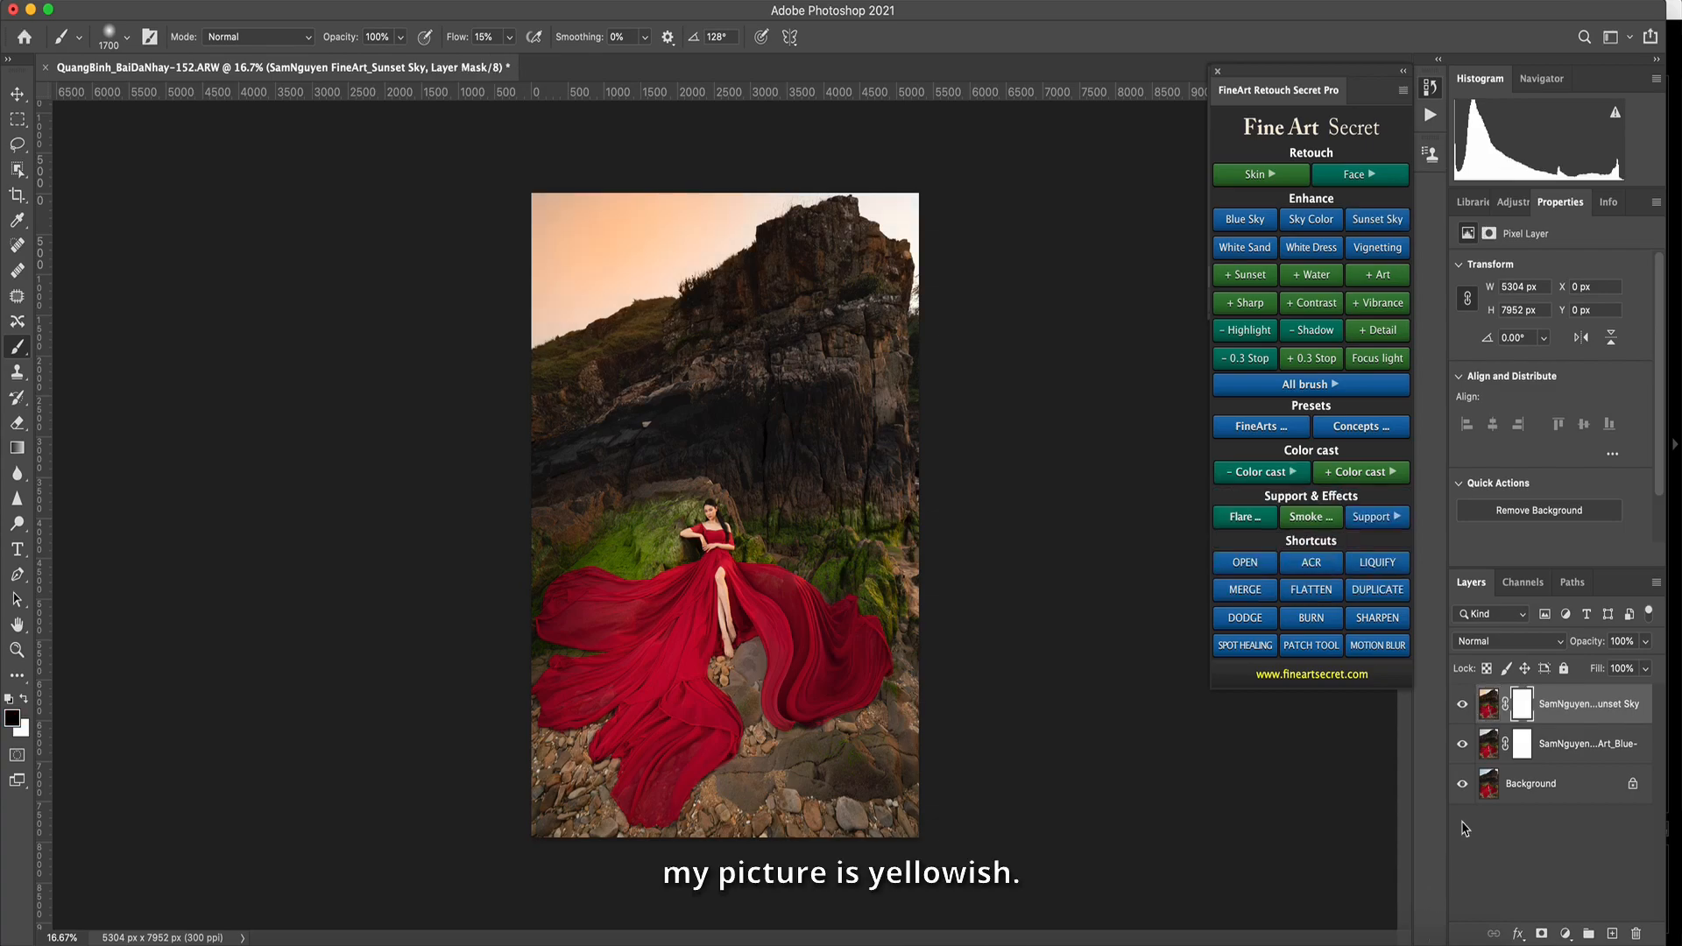
# Add the + Sunset enhancement and paint black on its layer mask with a large soft brush to reduce the overly strong areas.
pyautogui.click(1462, 706)
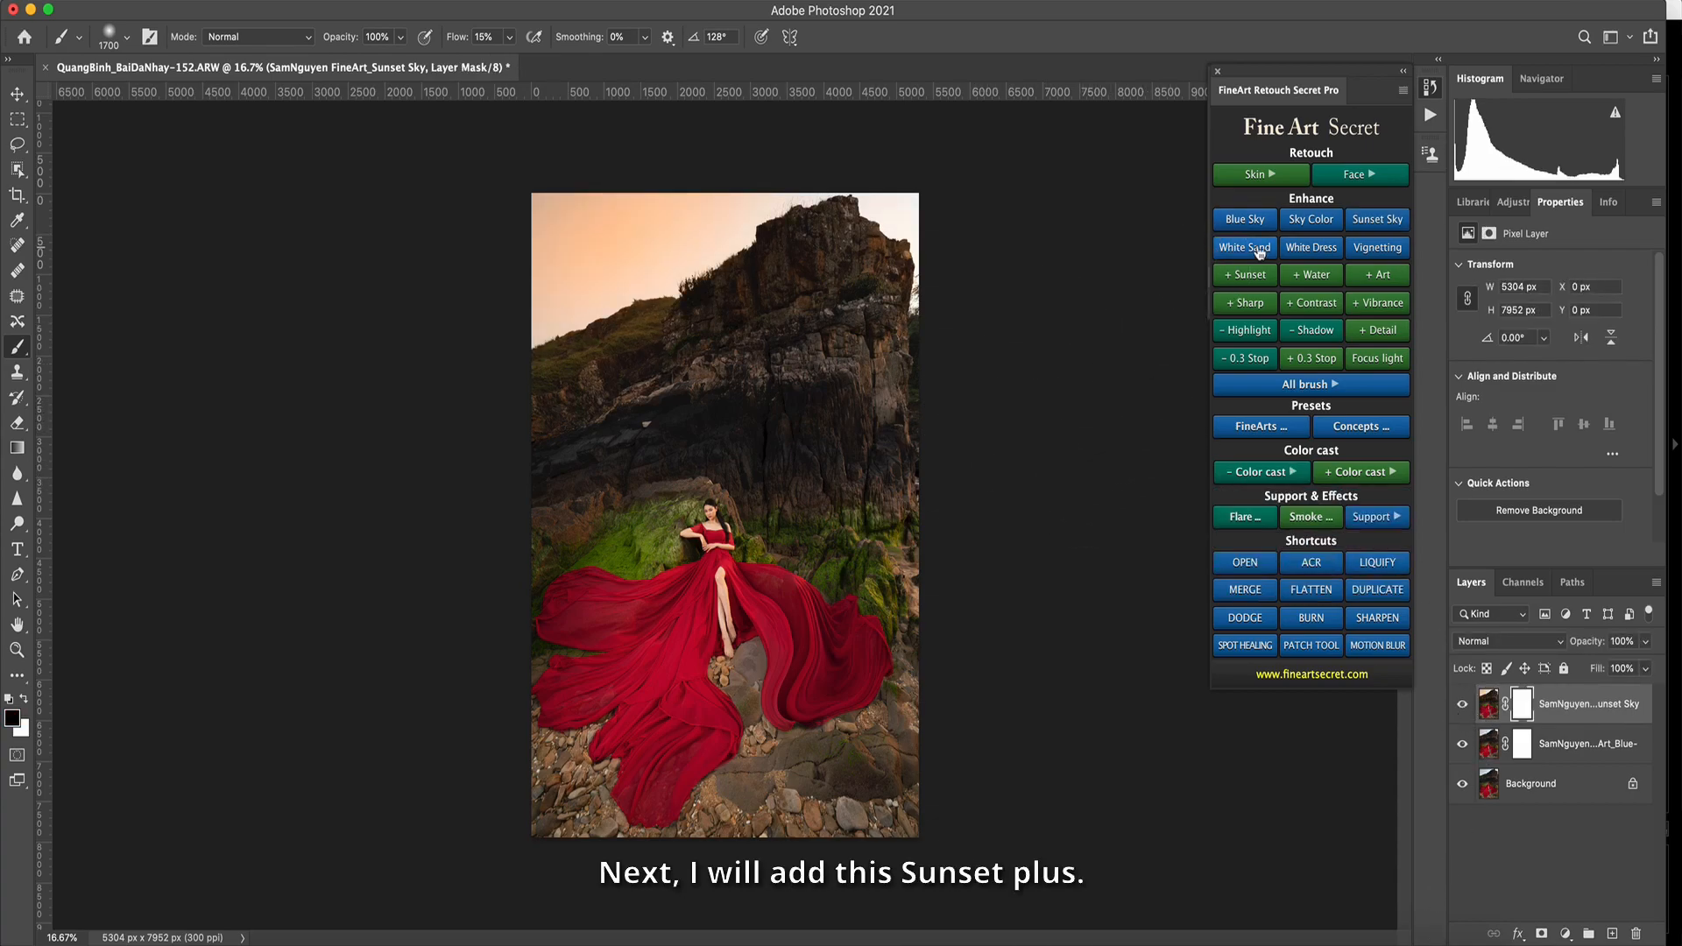
pyautogui.click(1238, 279)
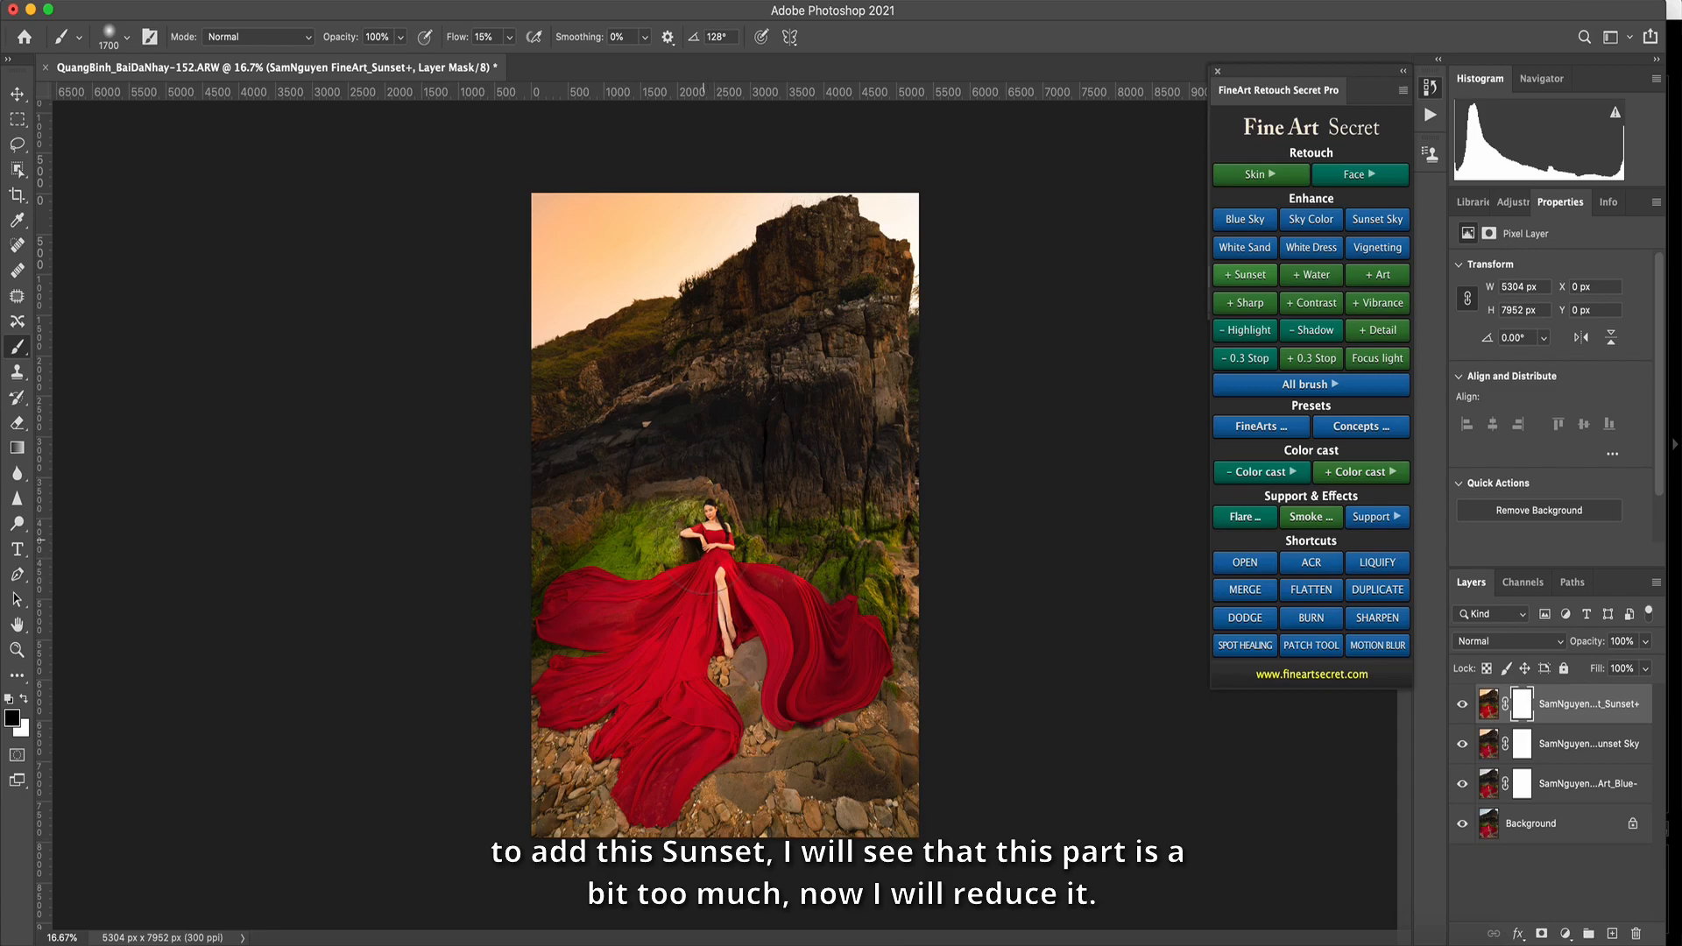
pyautogui.press(']')
pyautogui.press(']')
pyautogui.press(']')
pyautogui.press(']')
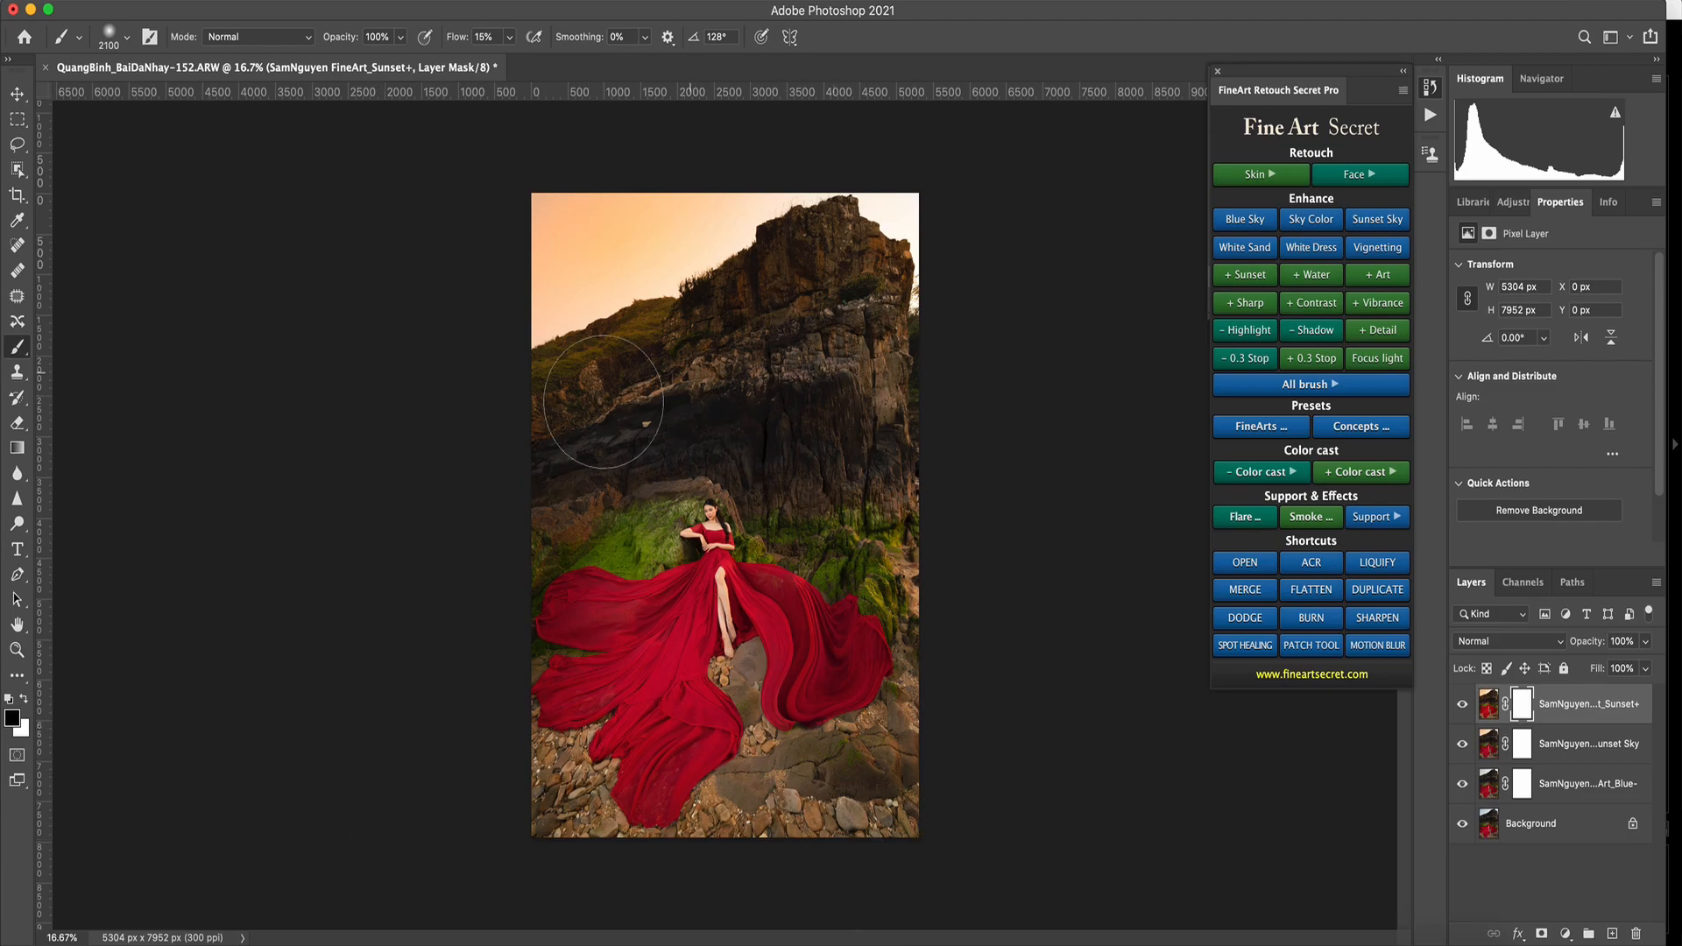
pyautogui.moveTo(578, 763); pyautogui.dragTo(1007, 895)
pyautogui.press(']')
pyautogui.press(']')
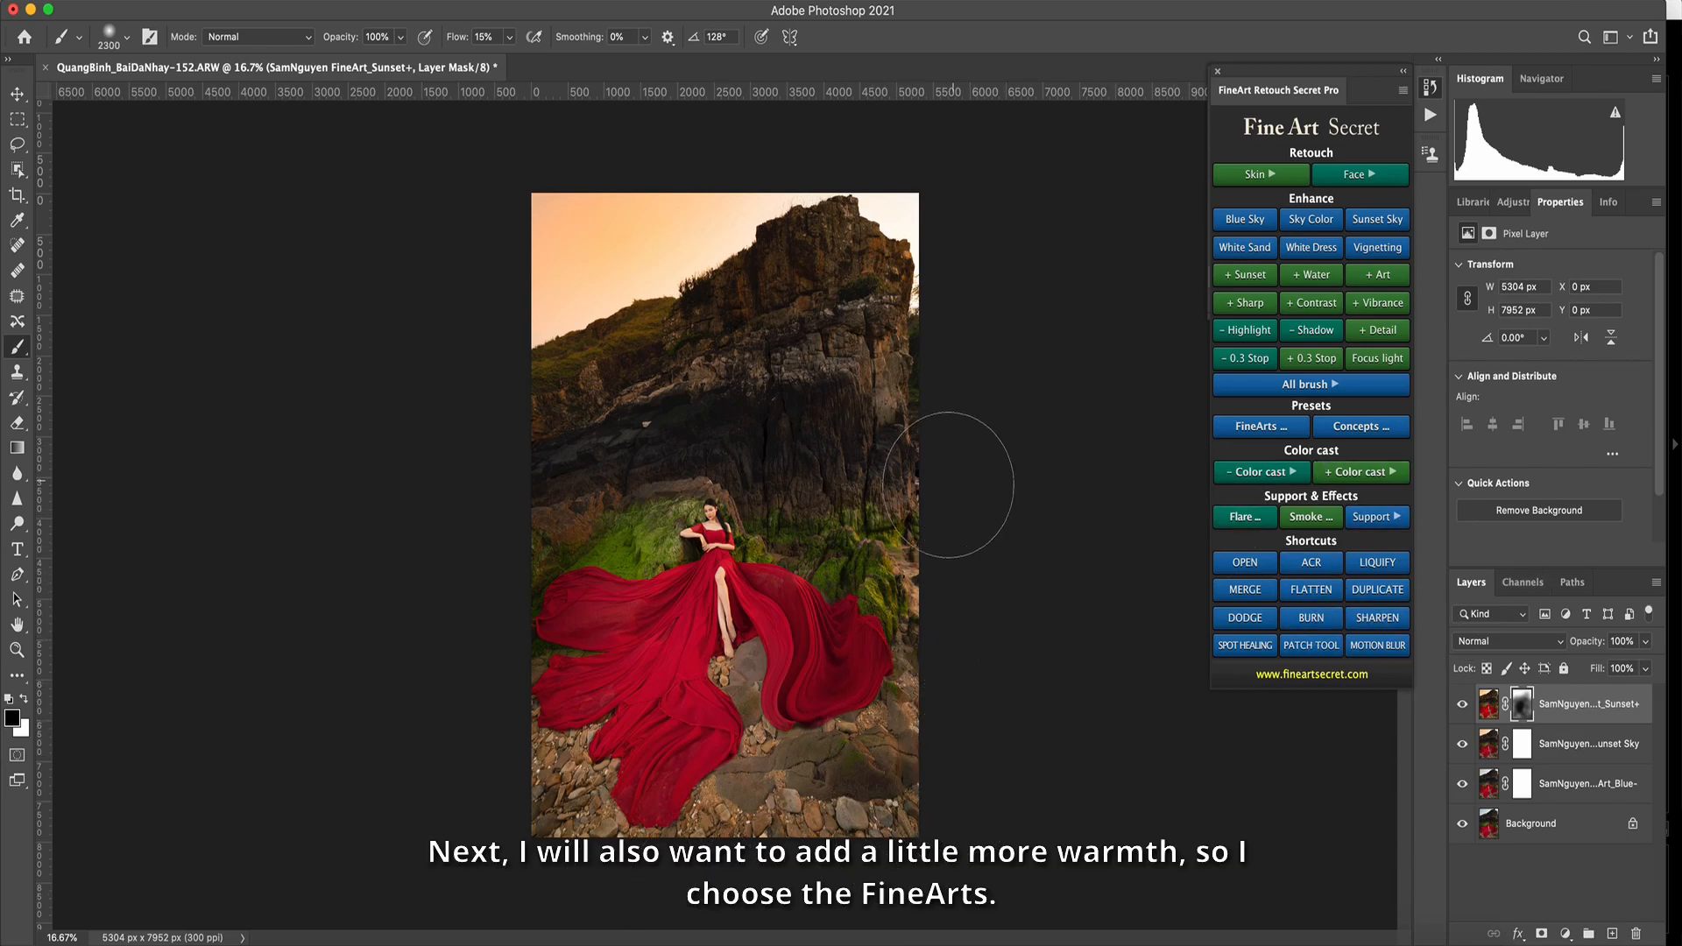
# Apply the Sunset Warm preset from the FineArts collection and lower its layer opacity to 41%.
pyautogui.click(1277, 430)
pyautogui.click(678, 136)
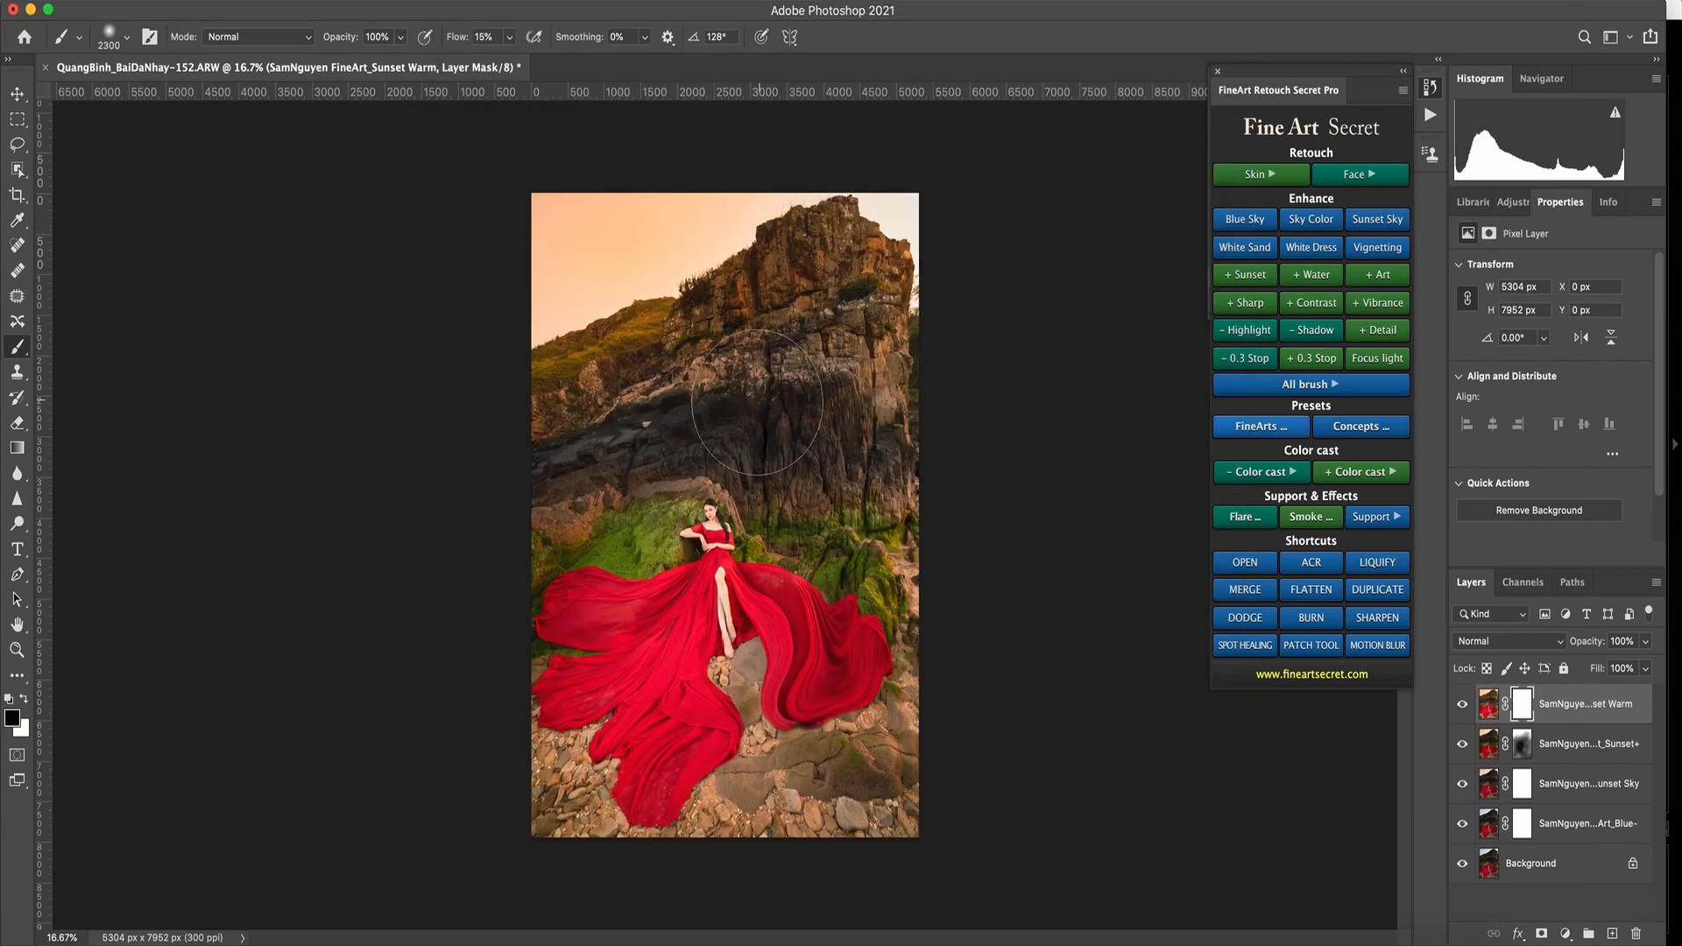
pyautogui.click(1645, 648)
pyautogui.moveTo(1621, 664); pyautogui.dragTo(1598, 665)
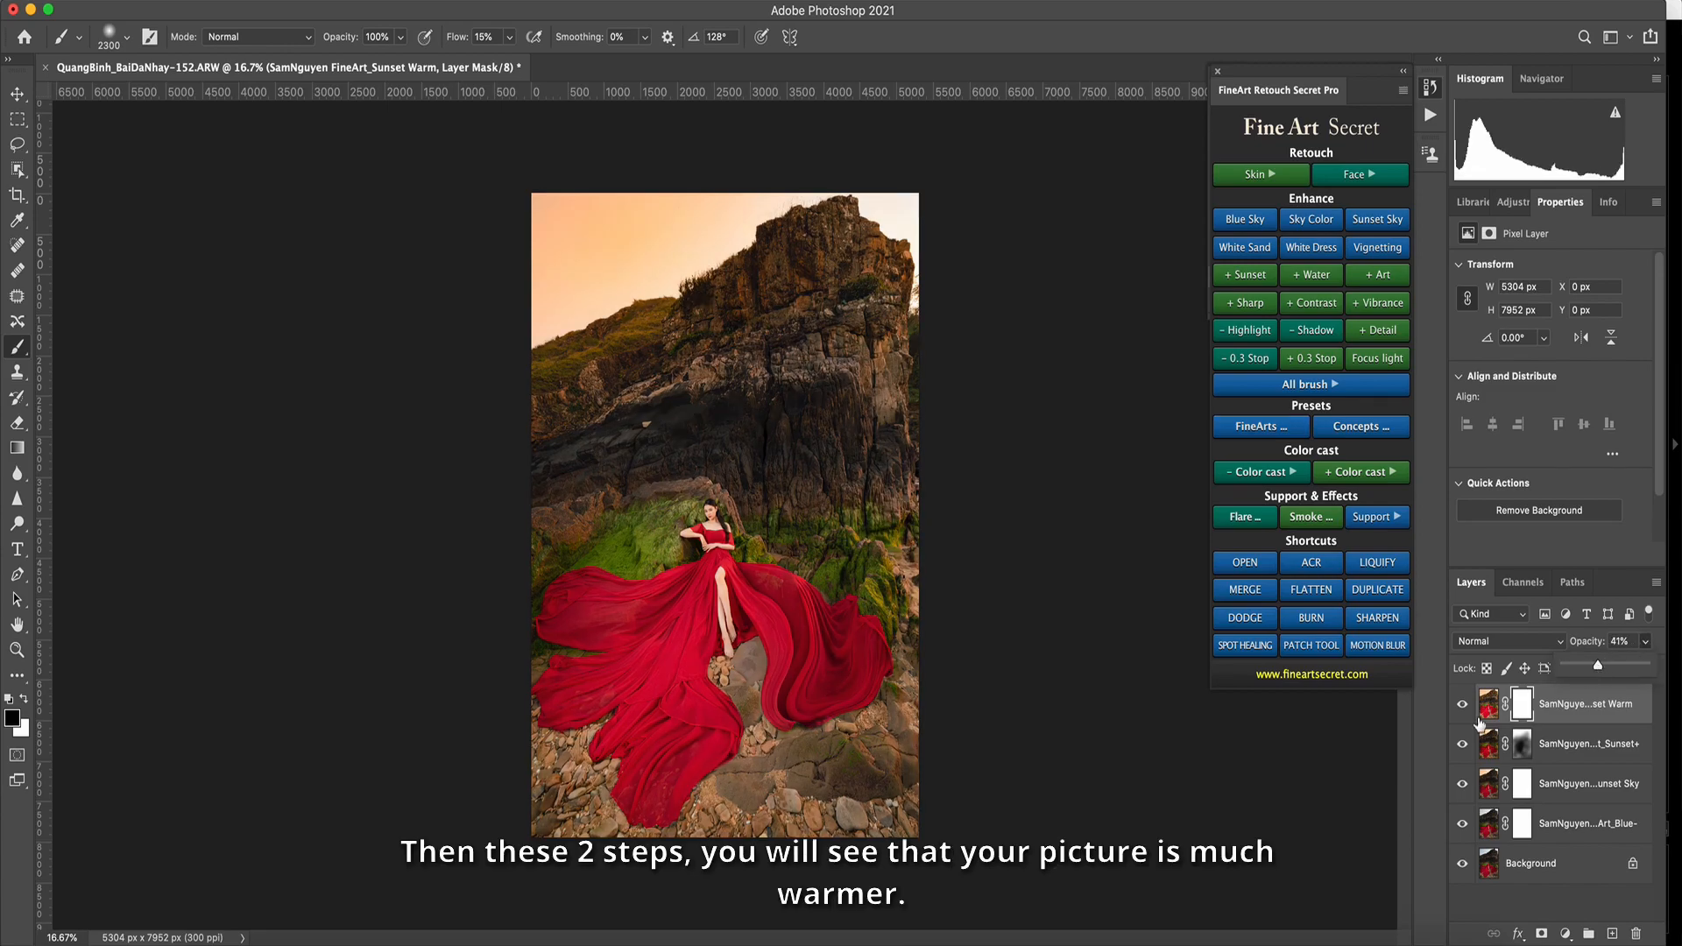
# Group the Sunset Warm and Sunset+ layers and toggle the group's visibility to compare before and after.
pyautogui.click(1567, 747)
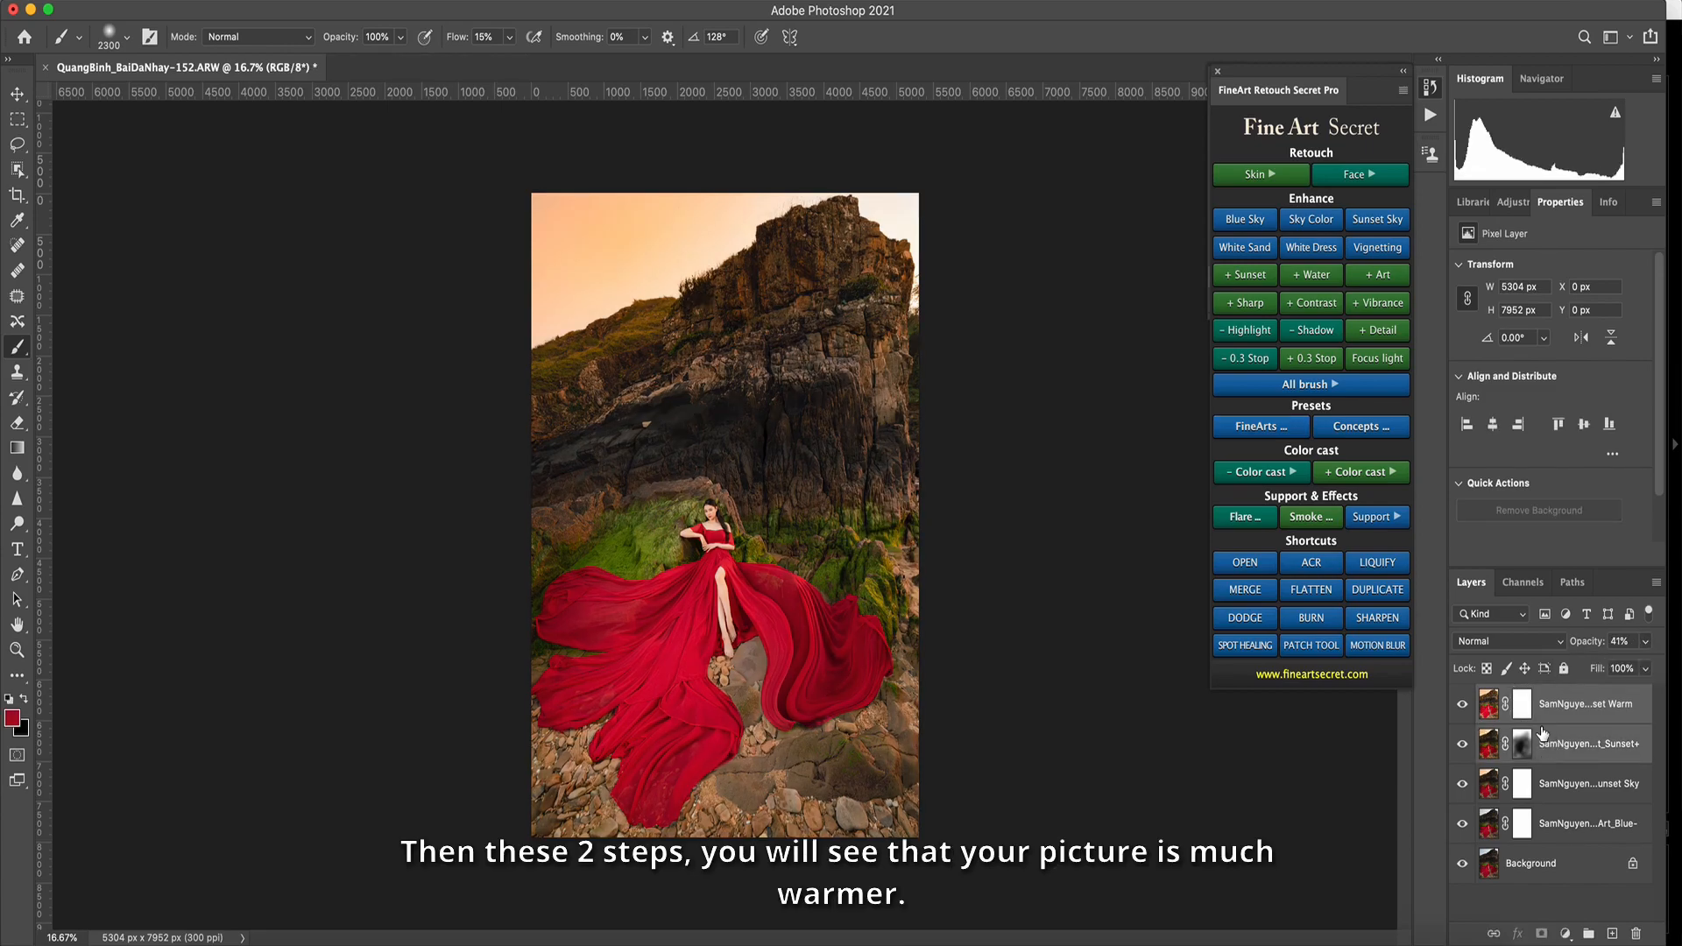
pyautogui.press('super+g')
pyautogui.click(1461, 698)
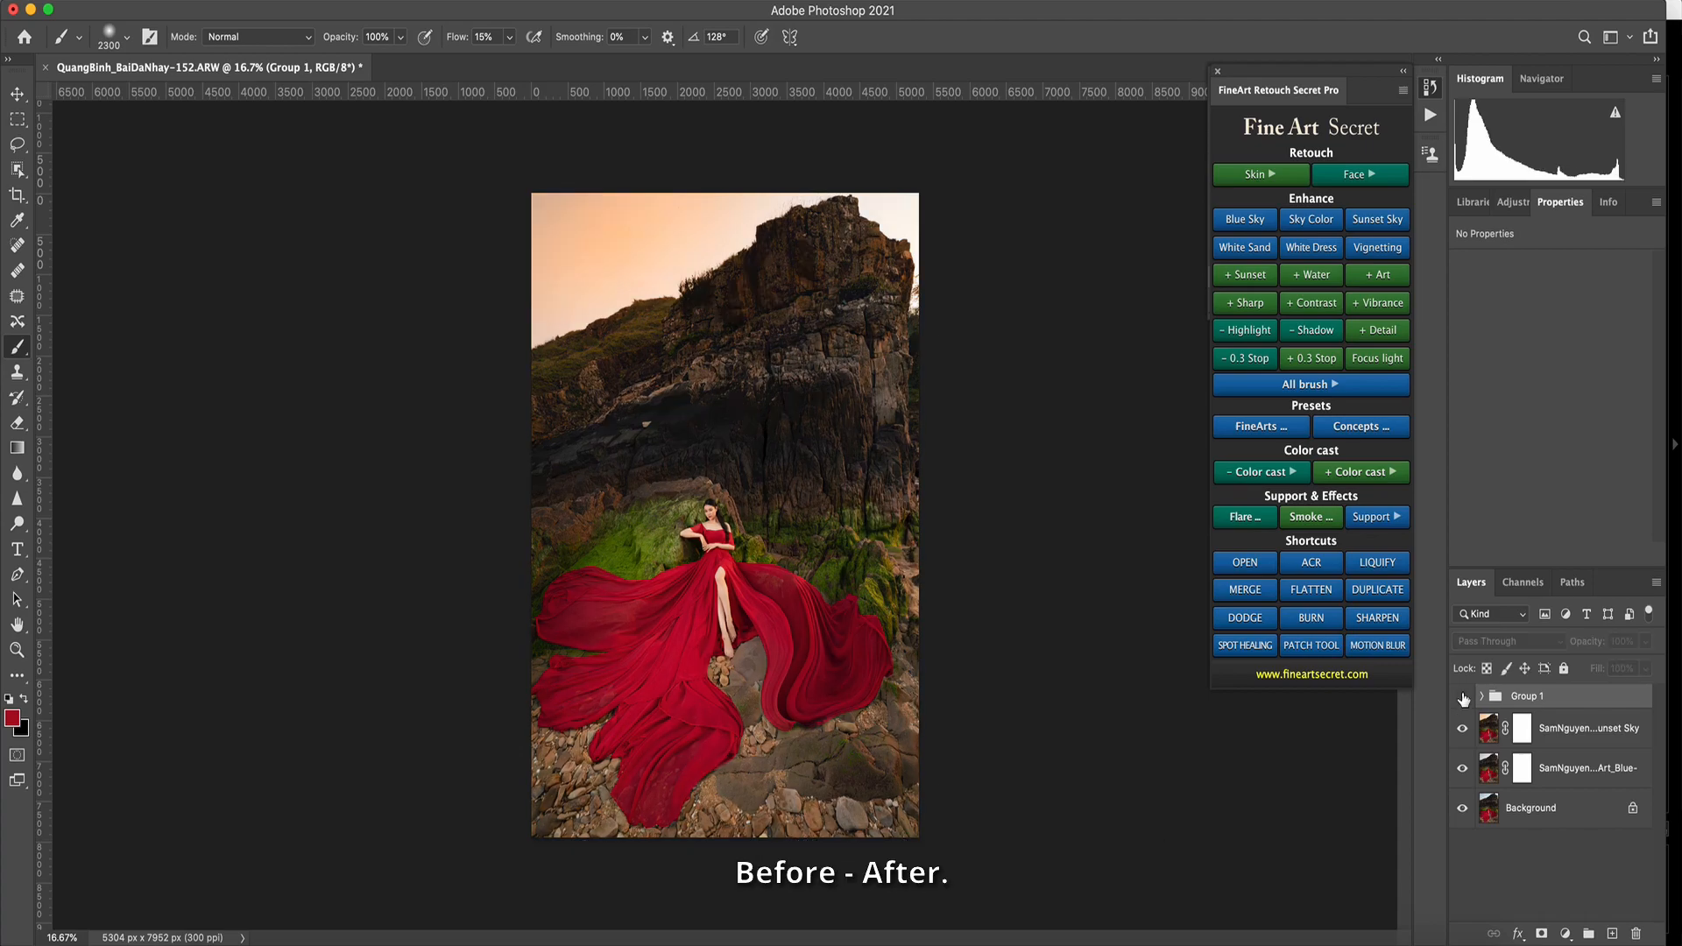
pyautogui.click(1461, 698)
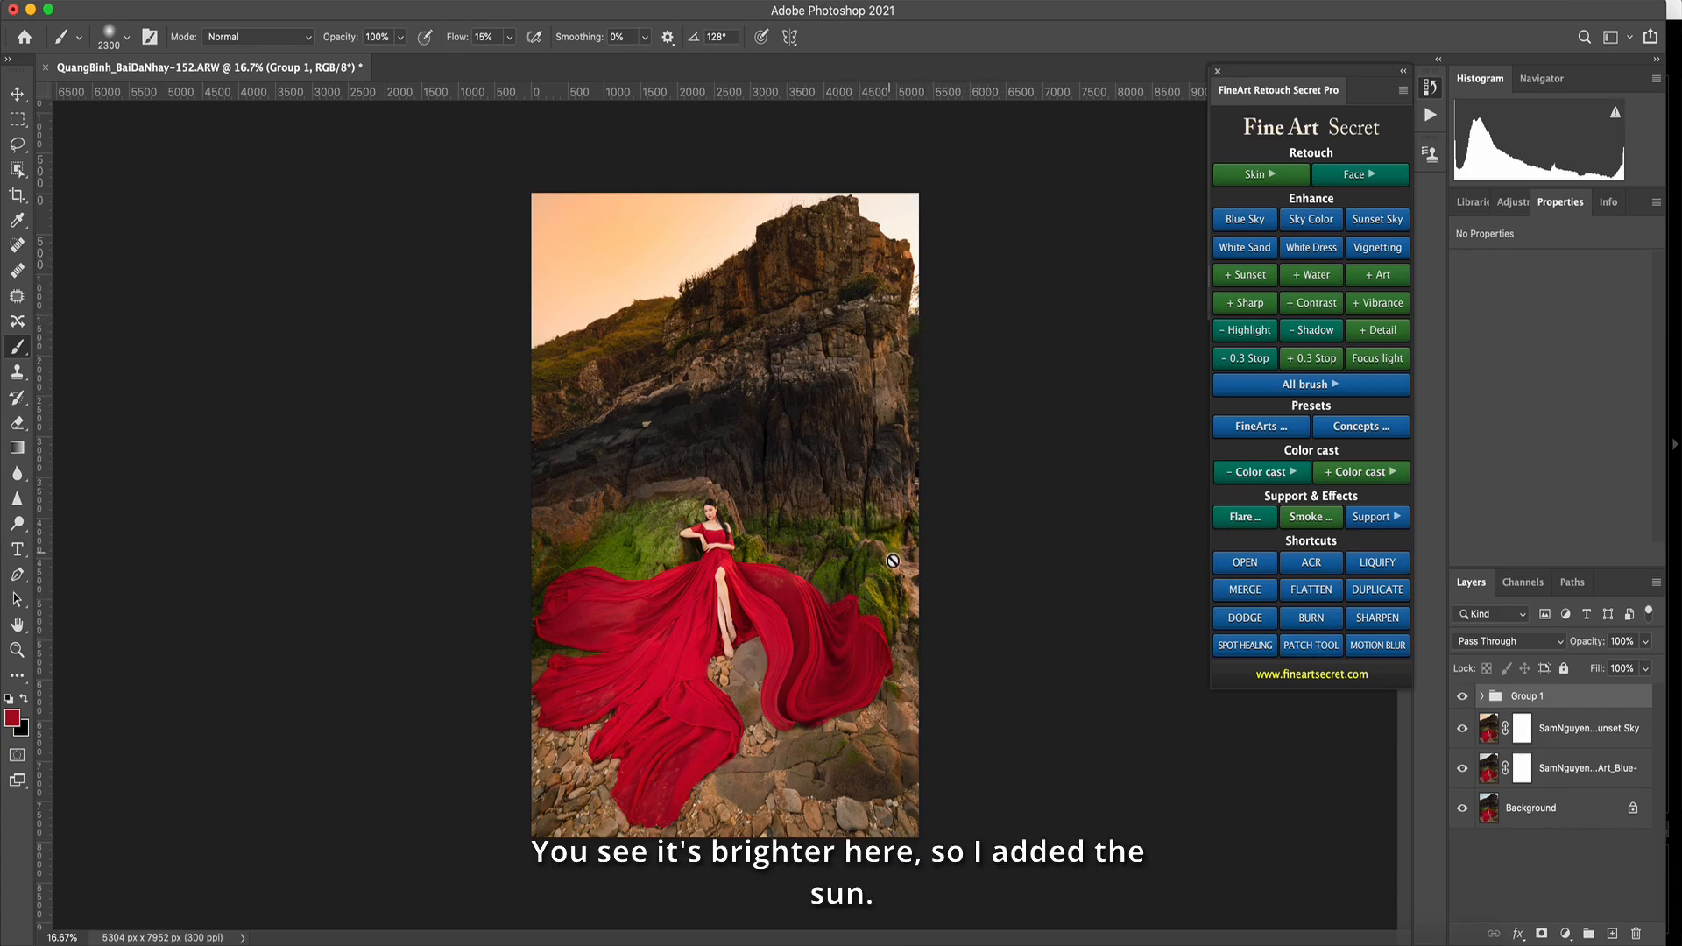
# Insert the golden starburst sun flare, the fourth effect in the Flare effects collection, at its default size.
pyautogui.click(1243, 524)
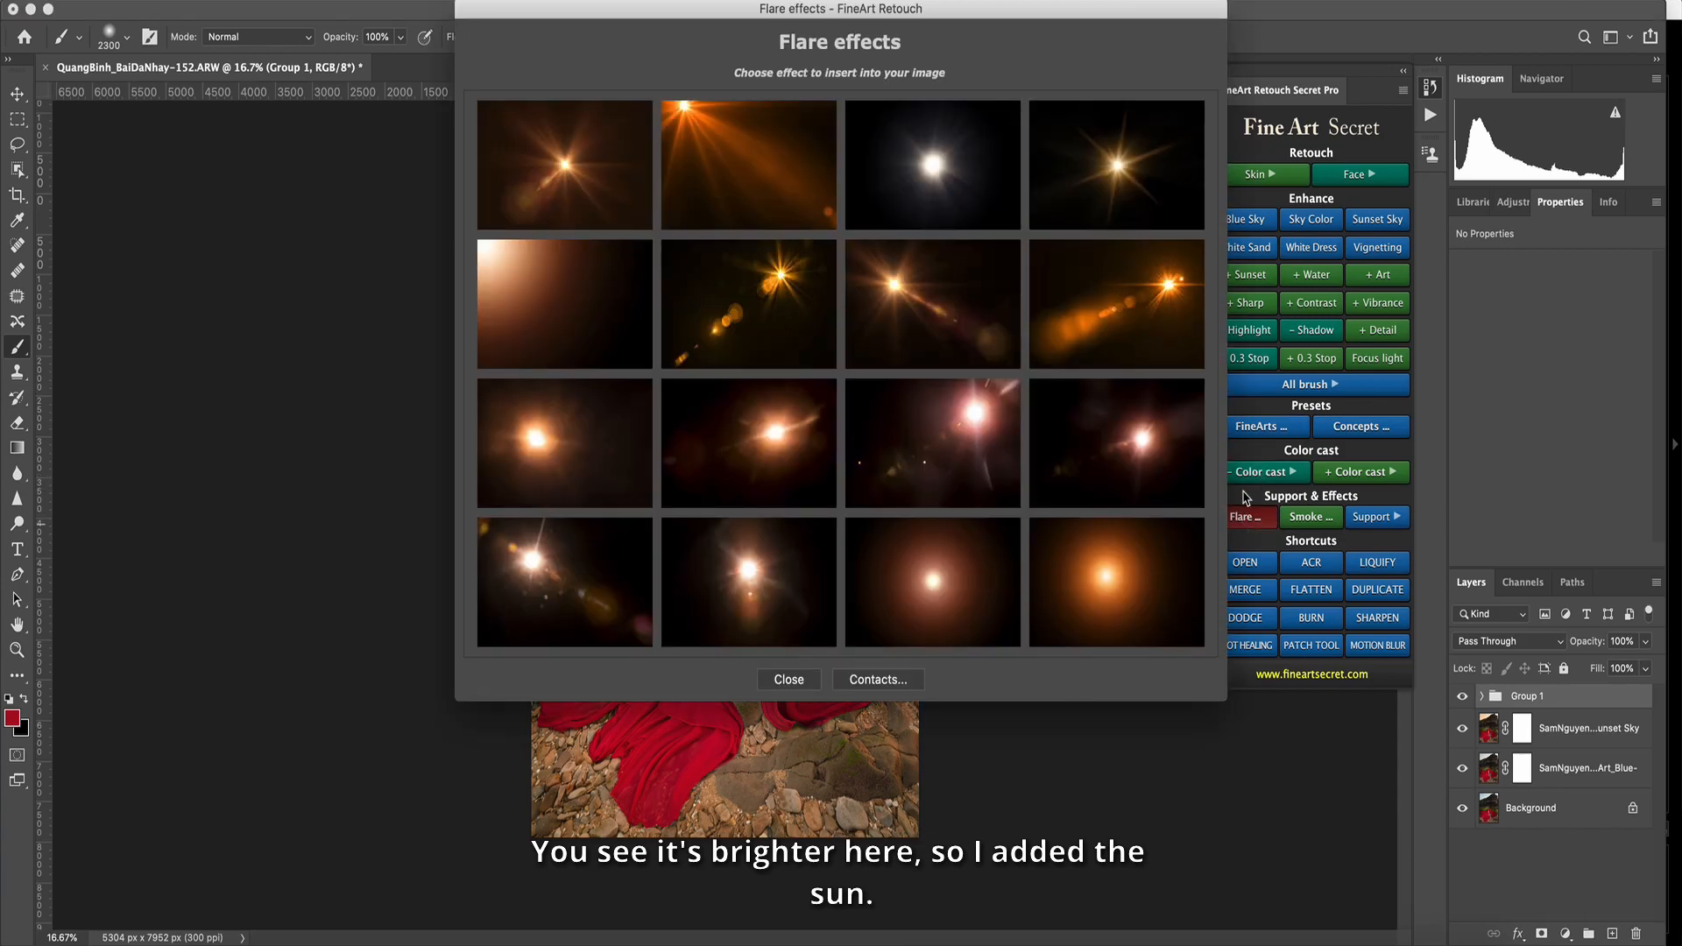
pyautogui.click(1123, 194)
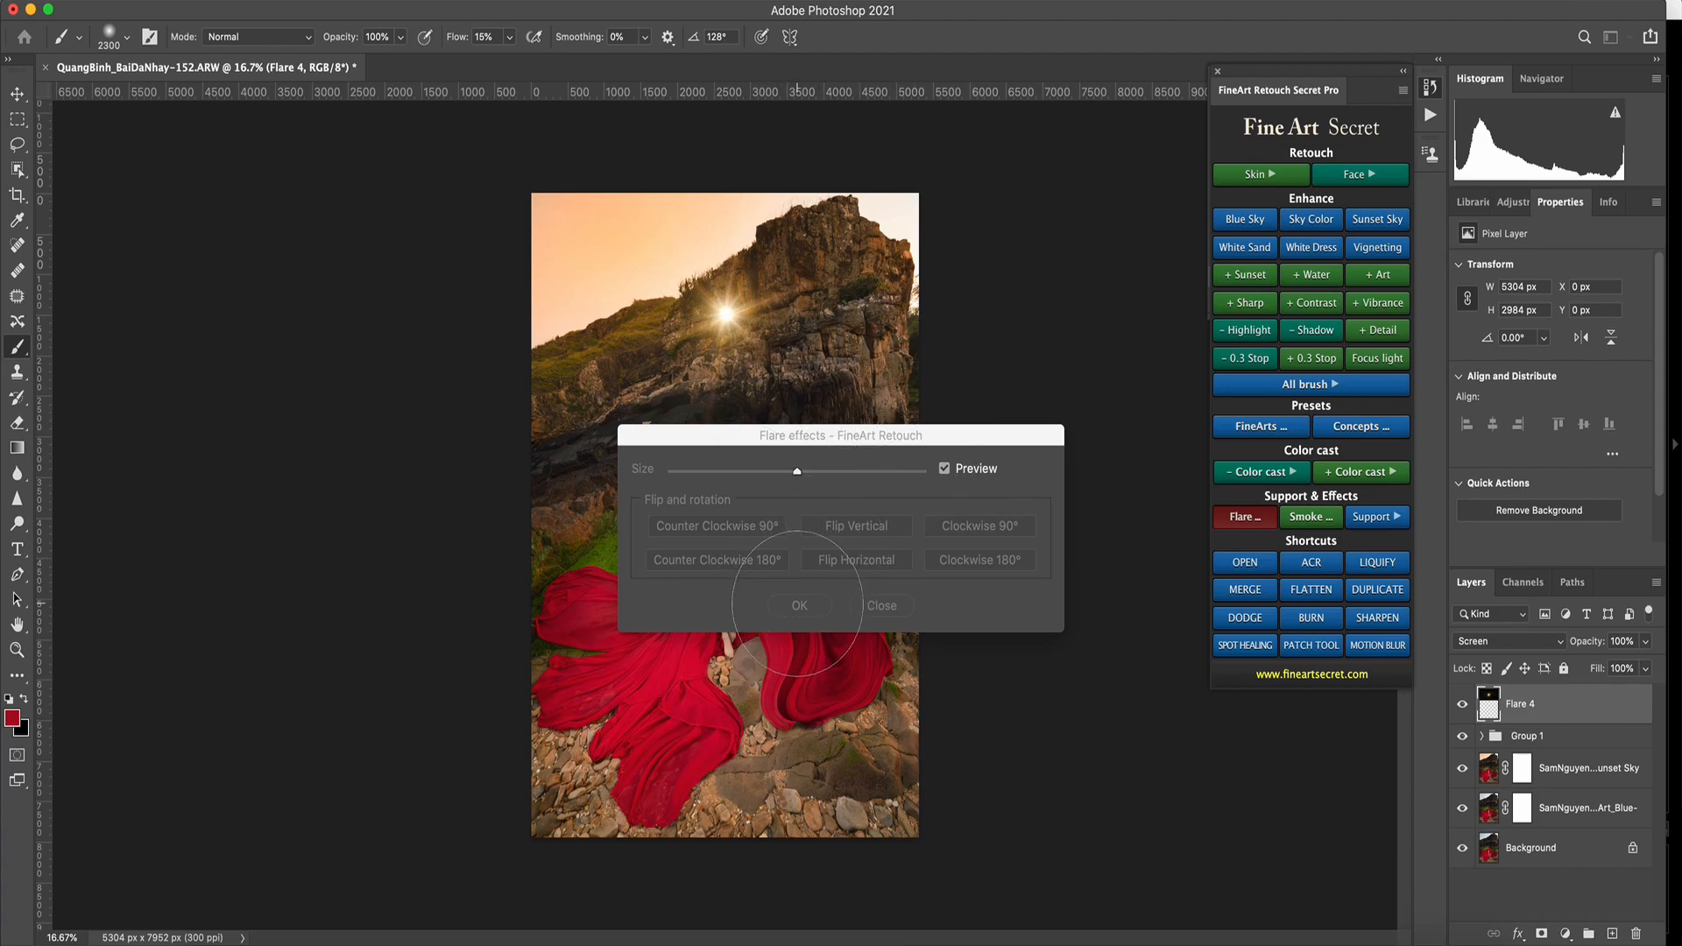
pyautogui.click(799, 605)
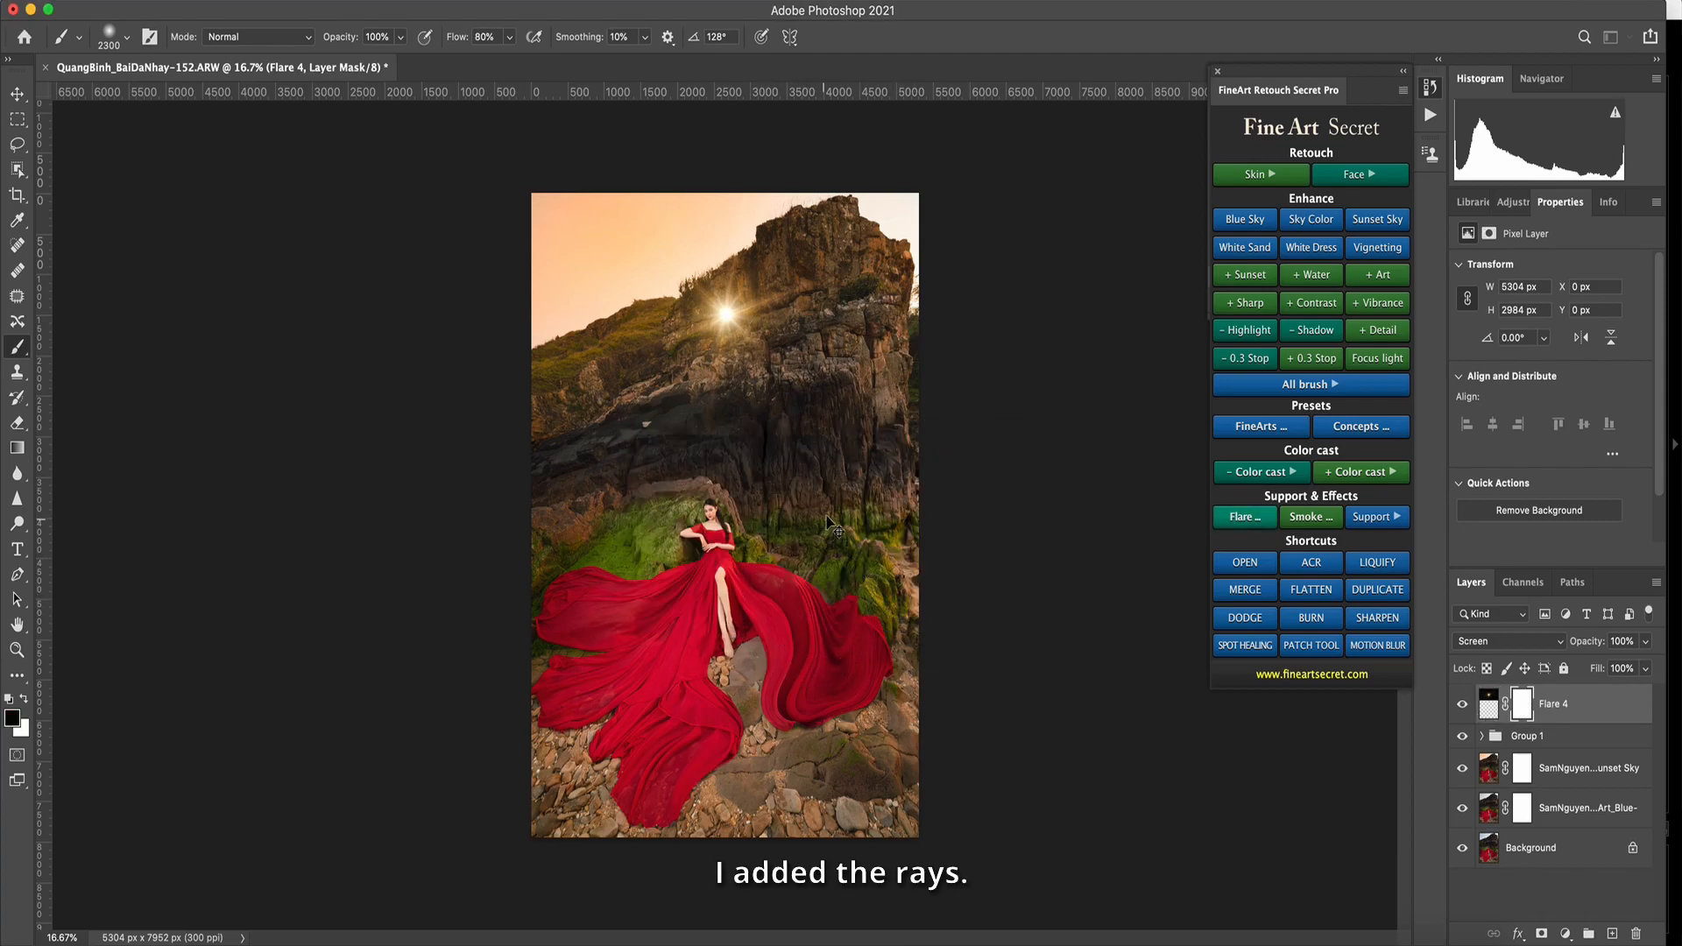
# Enlarge the sun flare to about 184%, placing it at the cliff's right edge, and brush away its visible borders on the mask.
pyautogui.moveTo(917, 436); pyautogui.dragTo(1227, 678)
pyautogui.moveTo(886, 412); pyautogui.dragTo(911, 289)
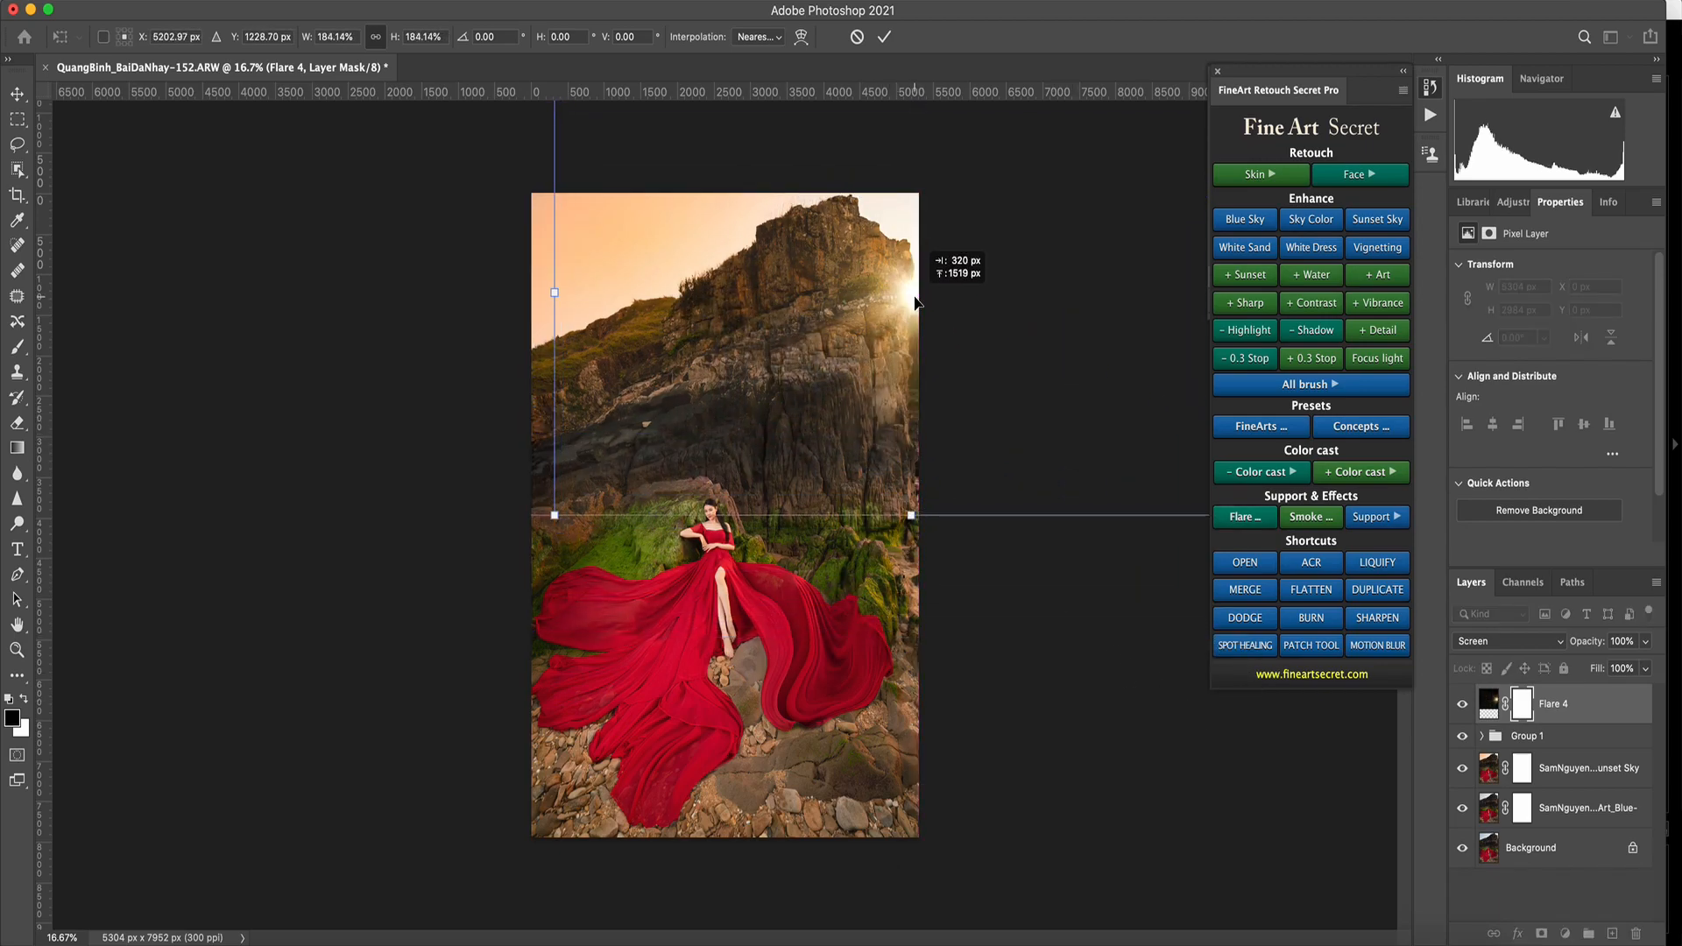
pyautogui.press('Return')
pyautogui.press('b')
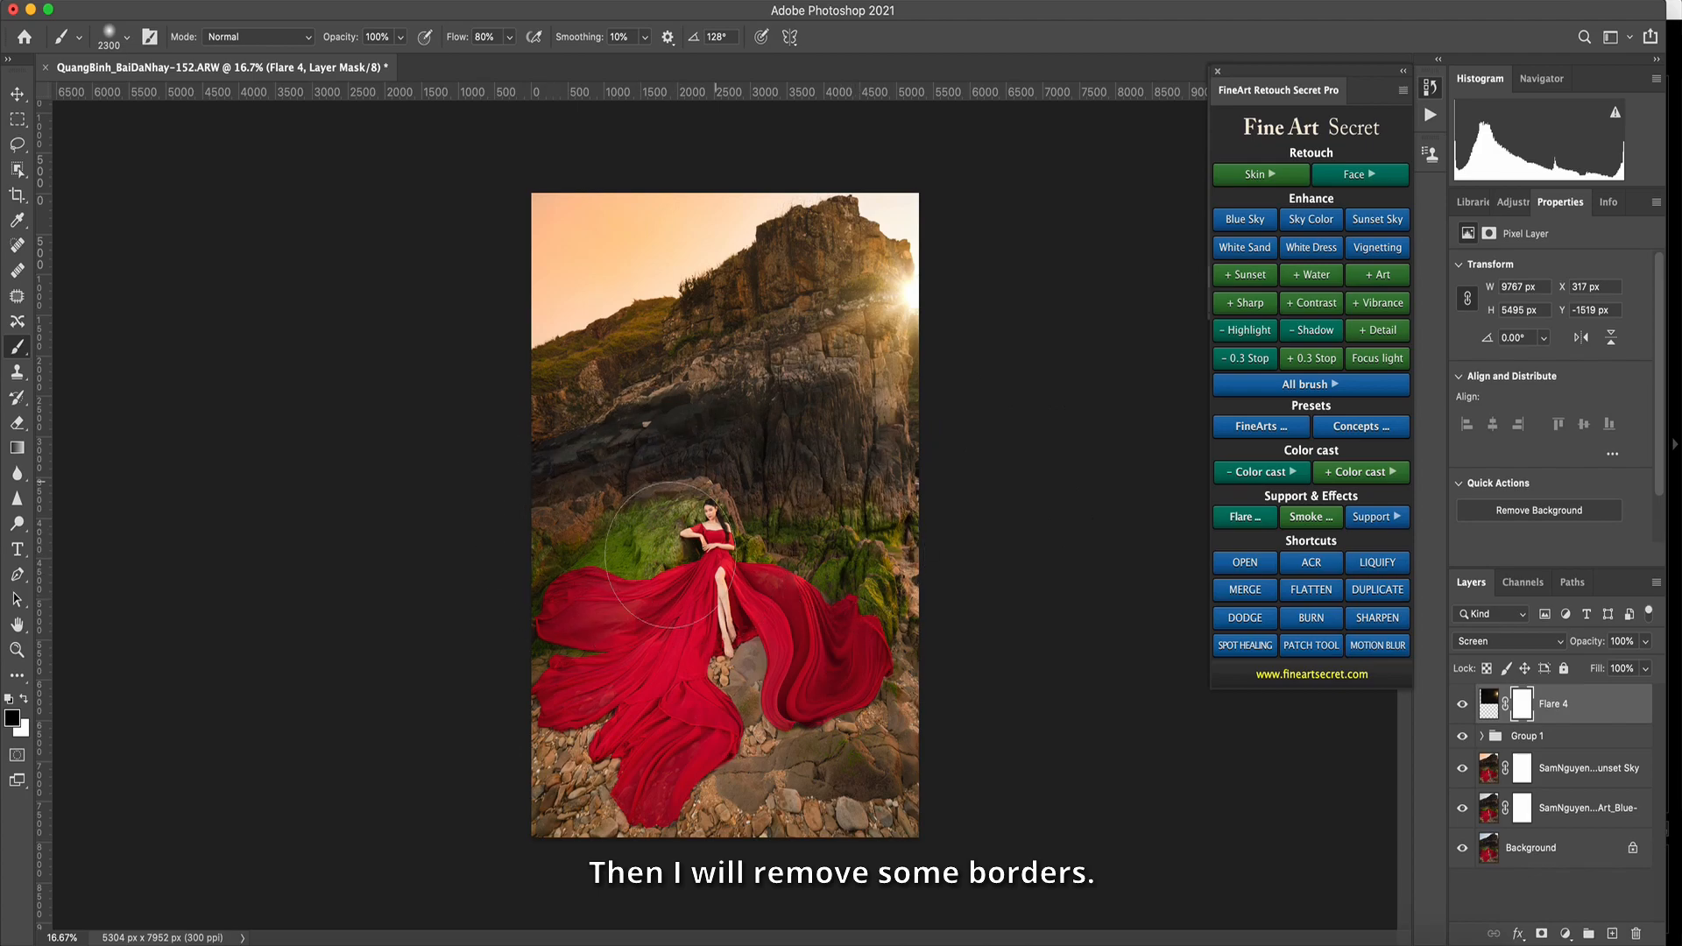
pyautogui.moveTo(635, 607); pyautogui.dragTo(616, 597)
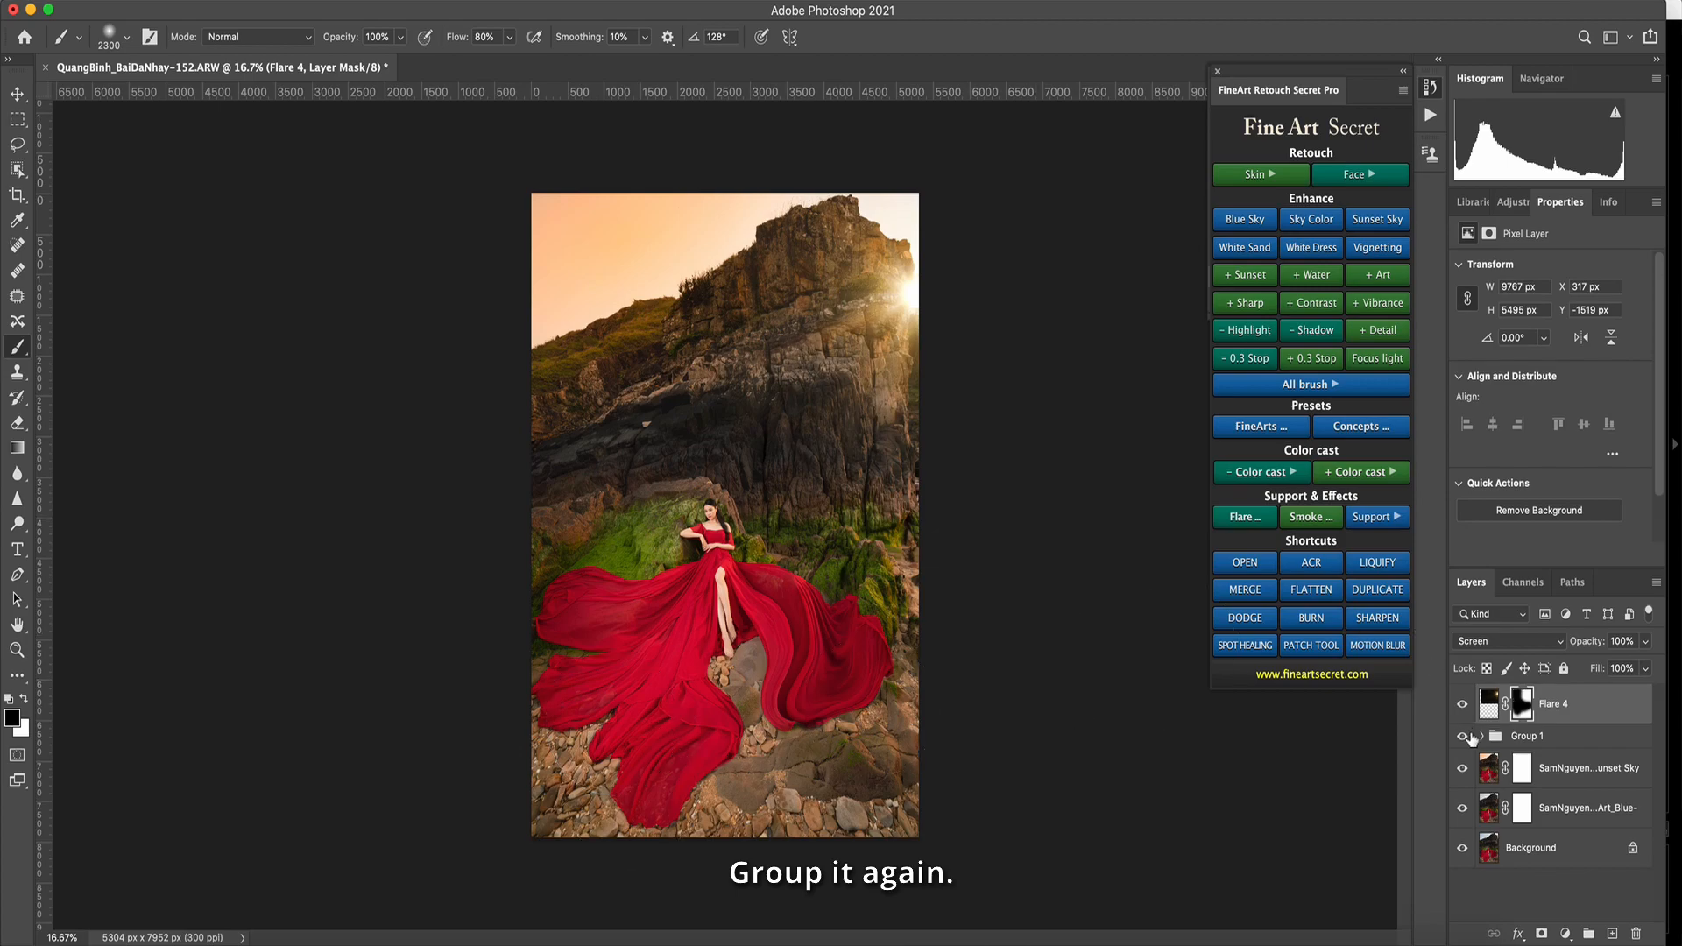
# Group the flare layer with Group 1 and toggle the new group's visibility to compare before and after.
pyautogui.keyDown('shift'); pyautogui.click(1527, 742); pyautogui.keyUp('shift')
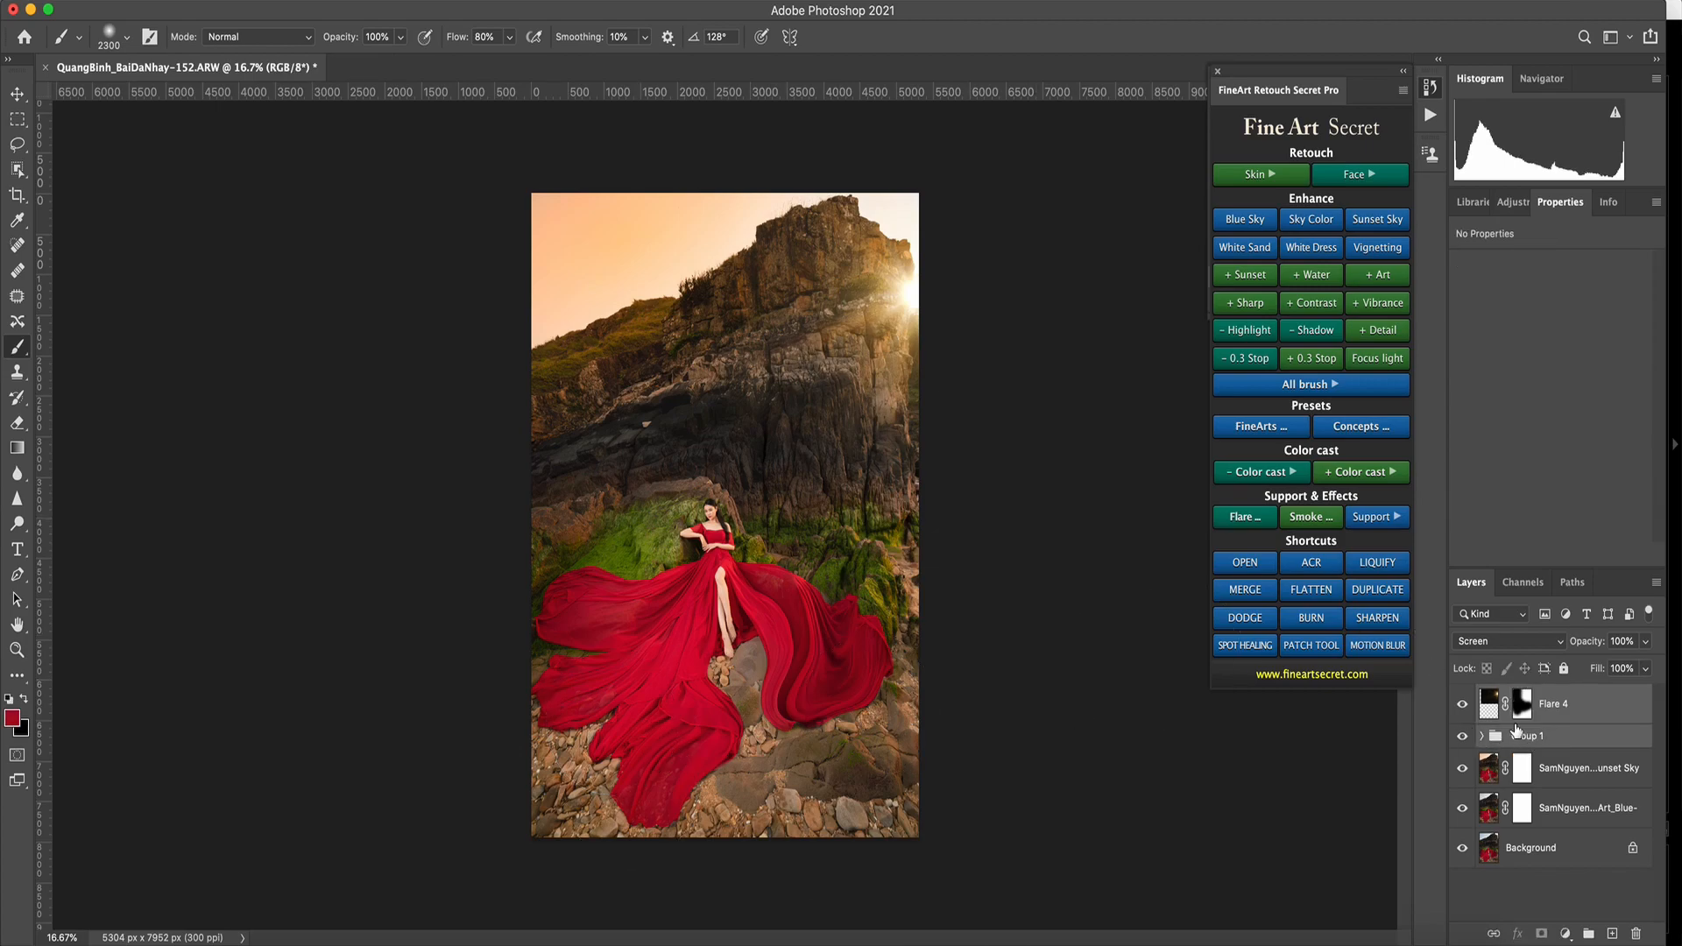
pyautogui.press('super+g')
pyautogui.click(1463, 697)
pyautogui.click(1463, 698)
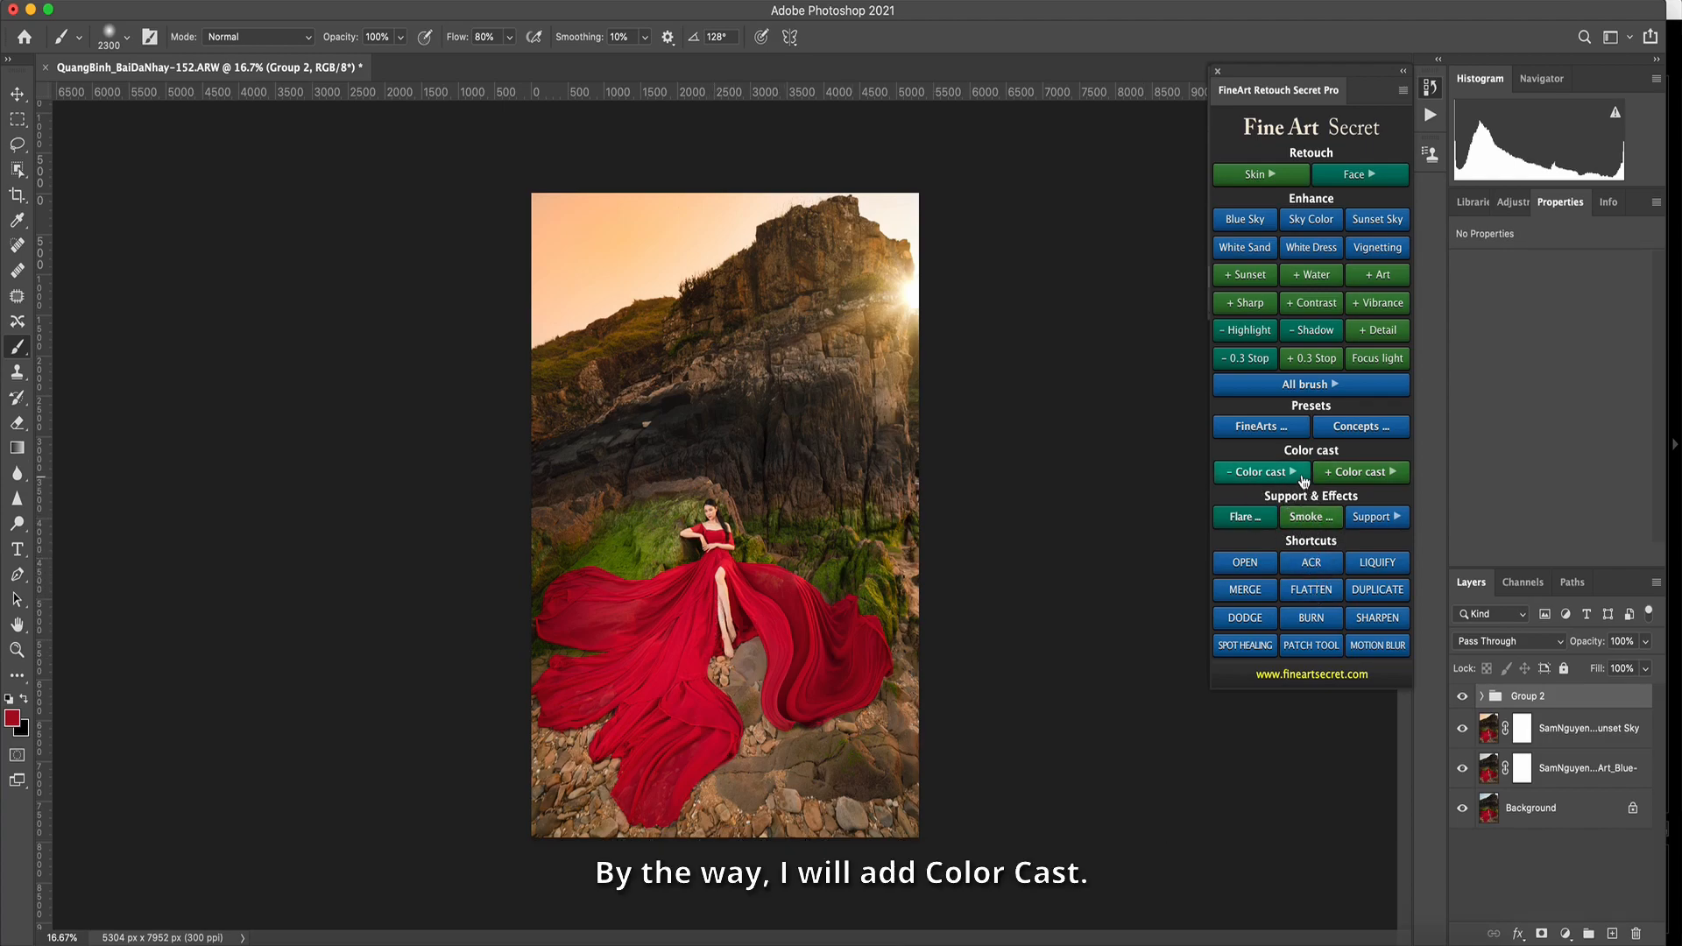
# Add a red color cast to the photo and lower its layer opacity to 60%.
pyautogui.click(1330, 482)
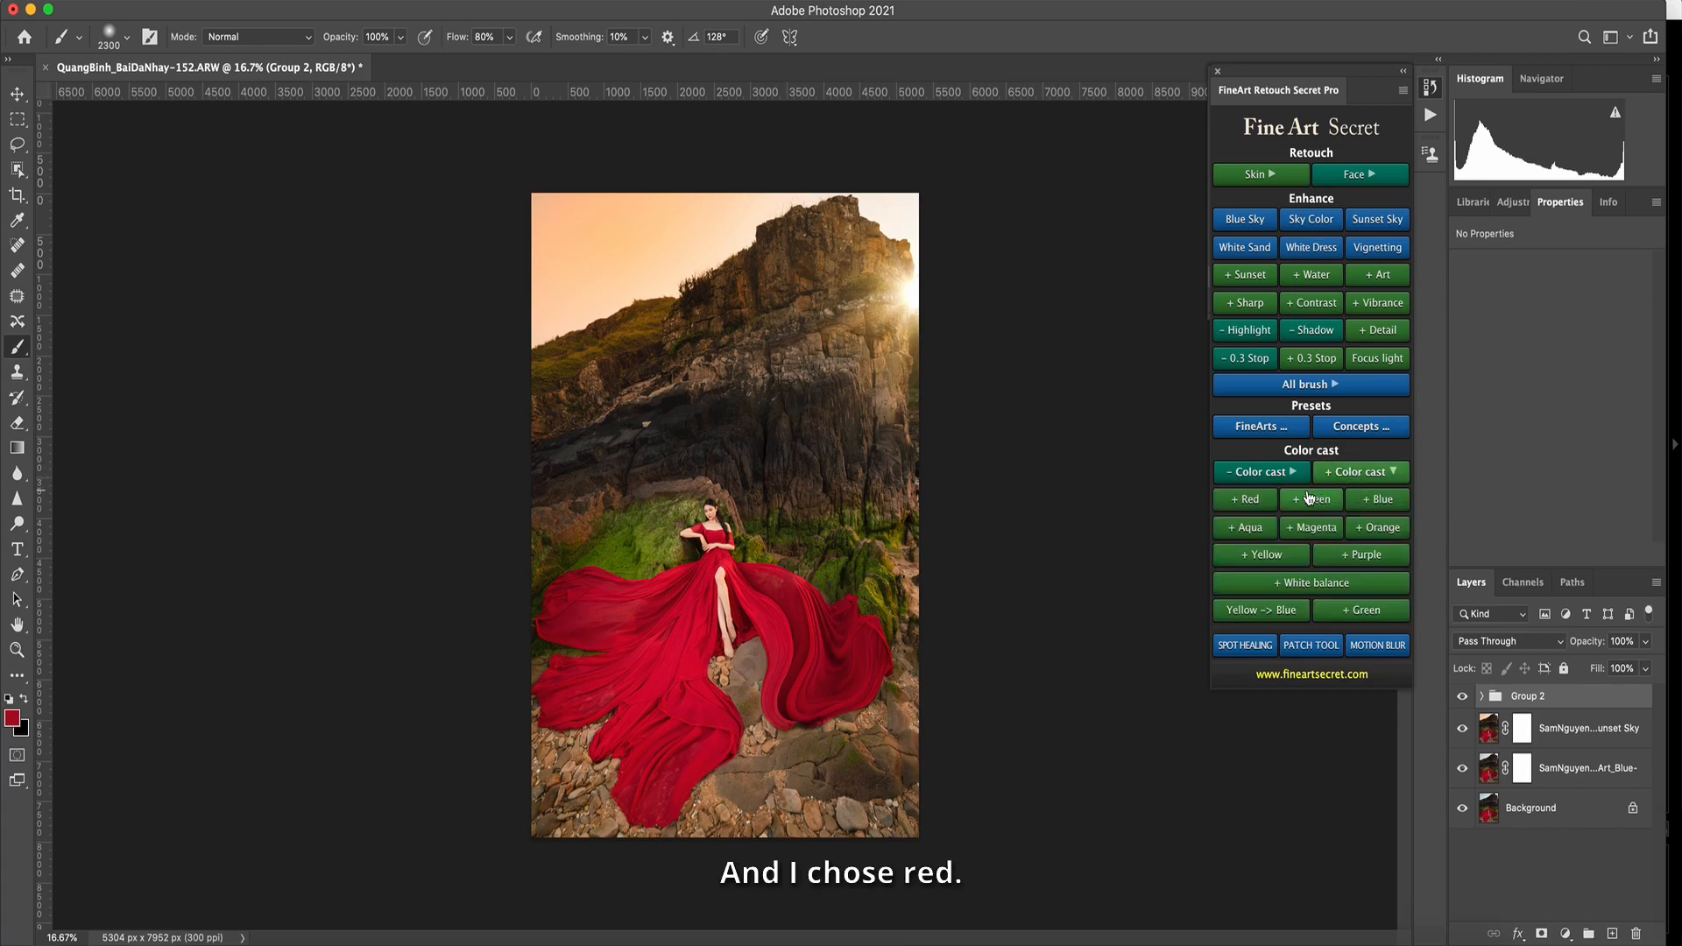
pyautogui.click(1260, 500)
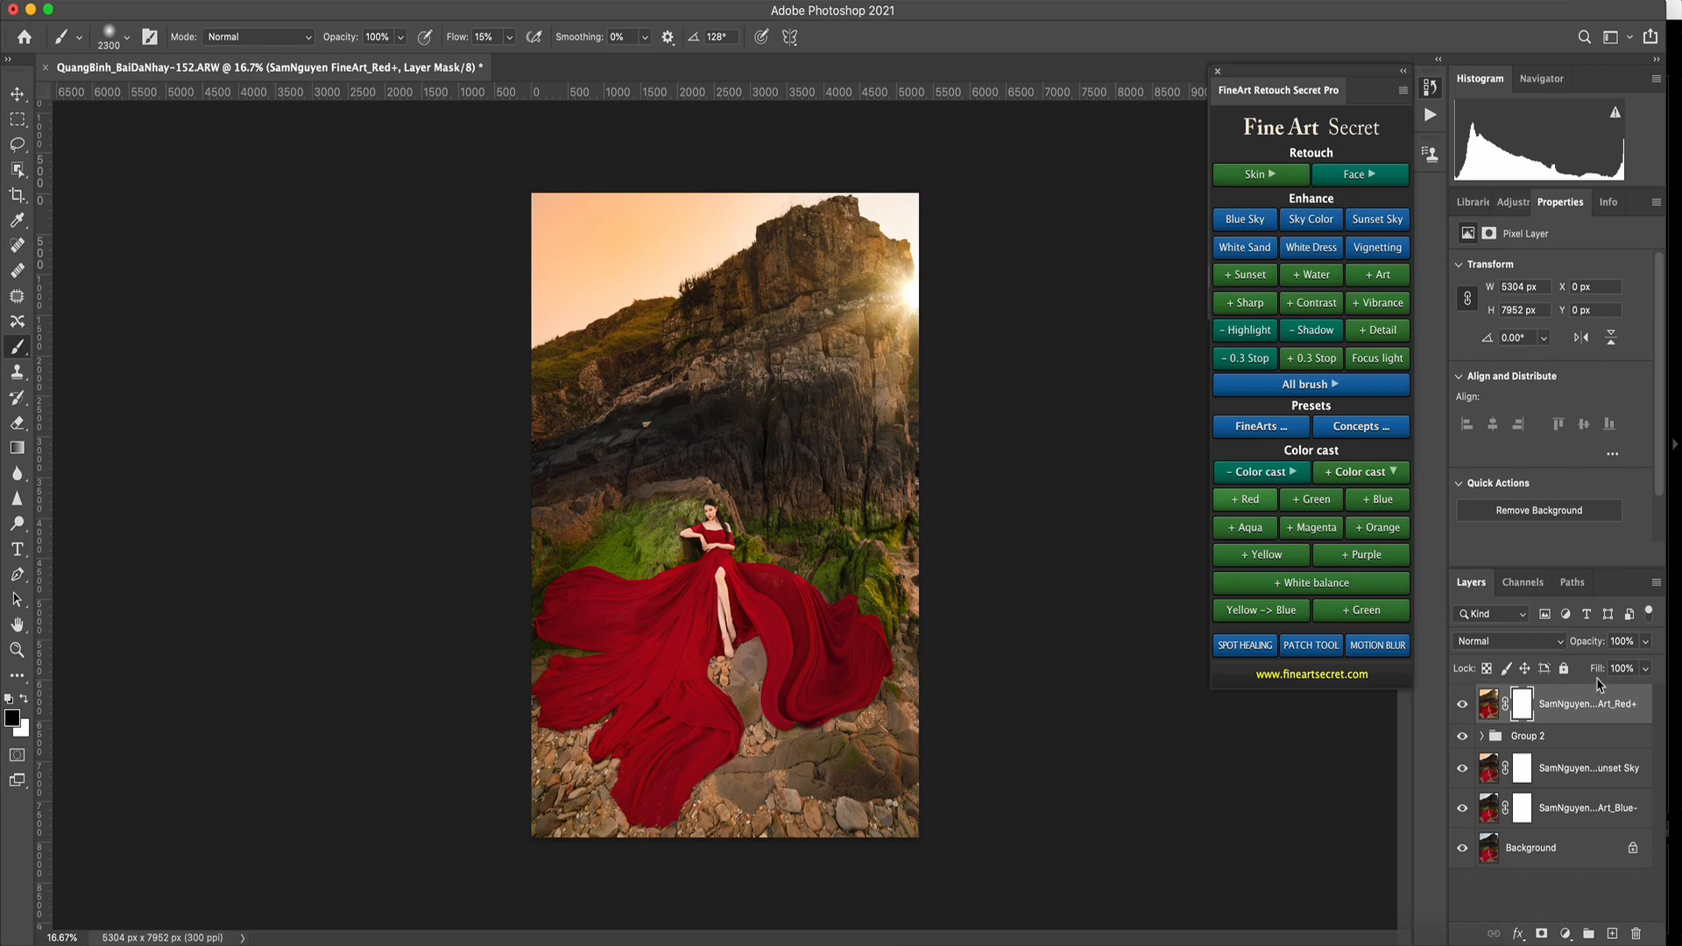
pyautogui.click(1645, 642)
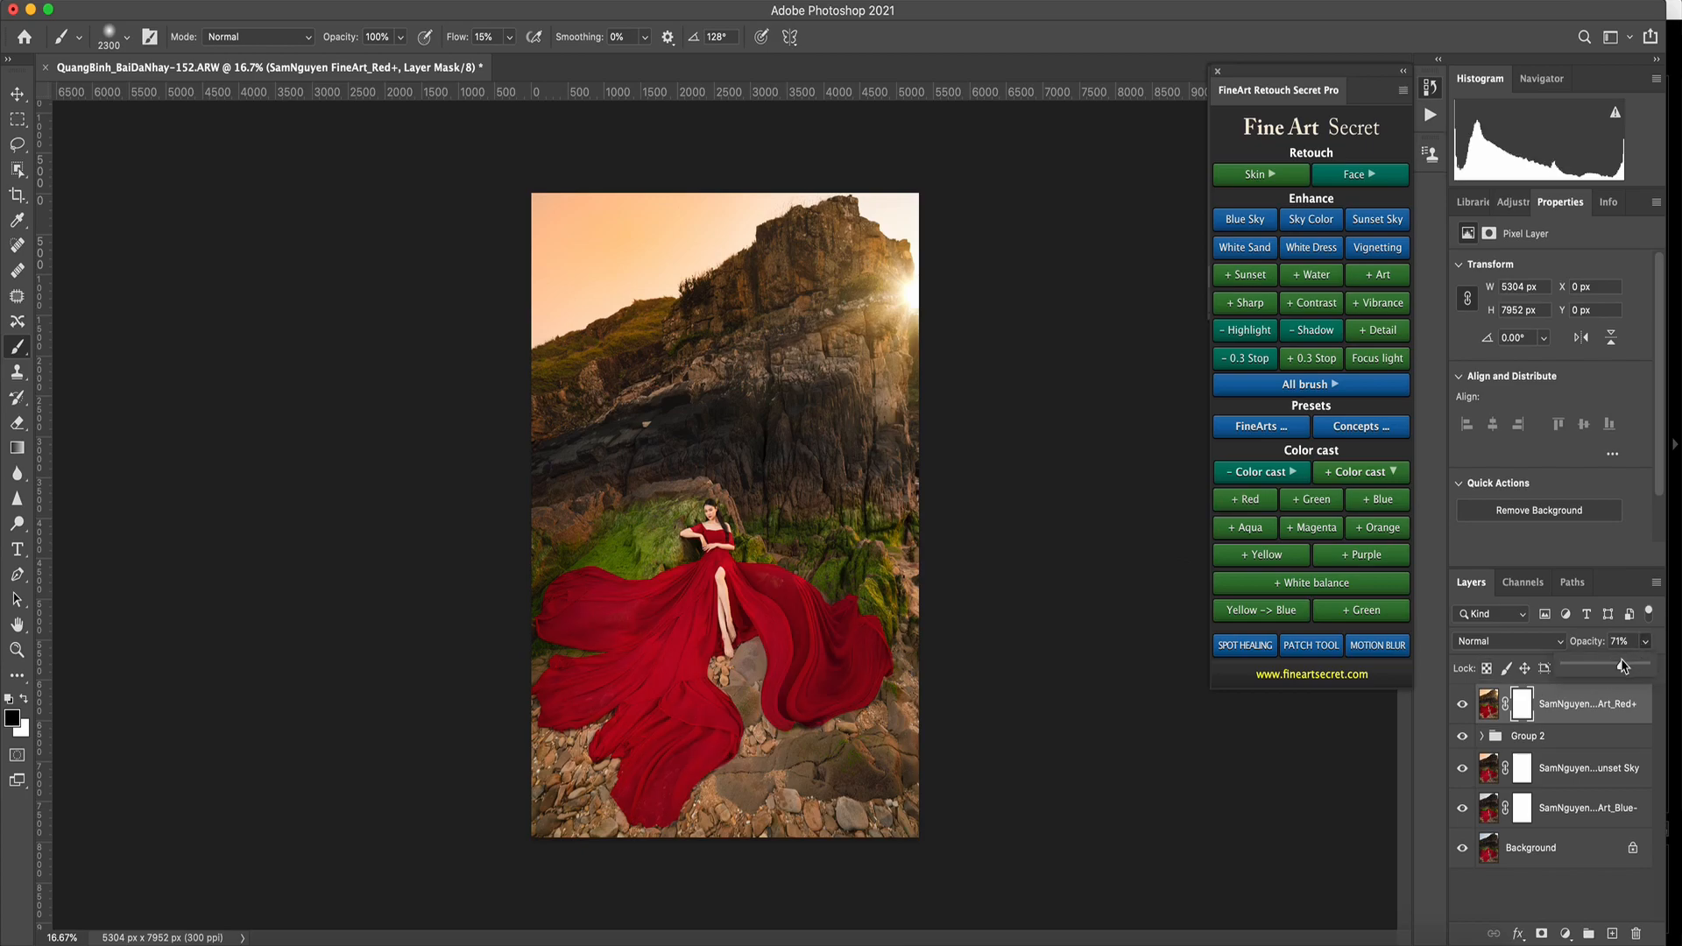
pyautogui.moveTo(1625, 664); pyautogui.dragTo(1612, 667)
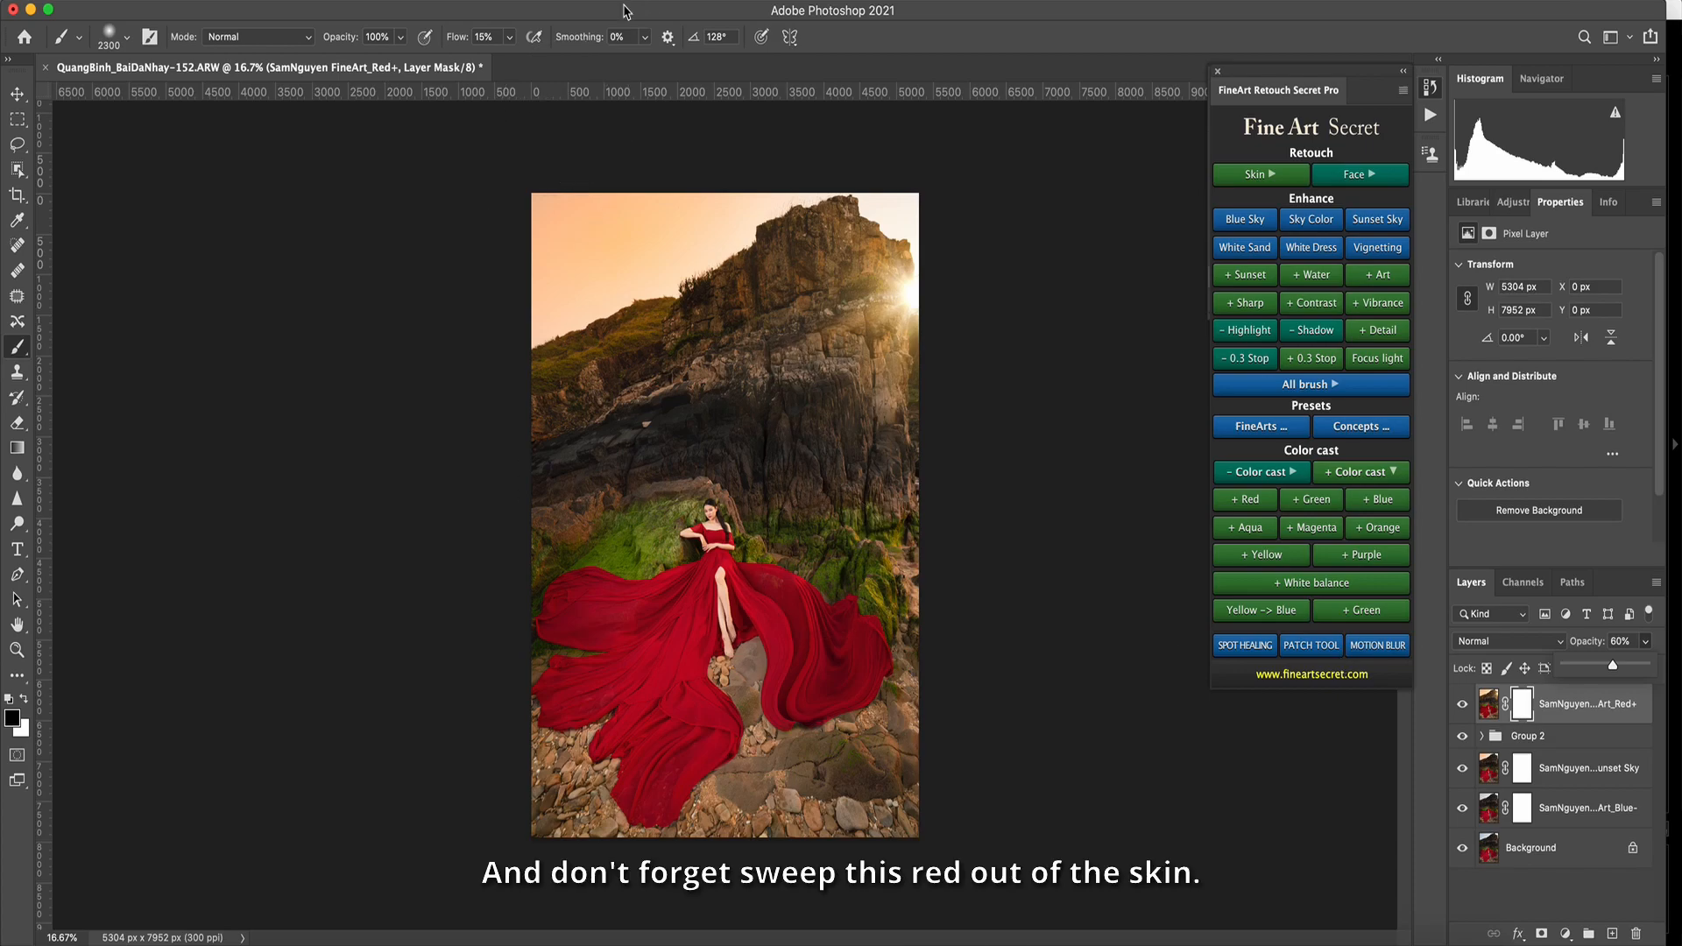
# Set the brush flow to 100% and paint the red cast off the model's skin on the mask with a 250 px brush.
pyautogui.click(509, 38)
pyautogui.moveTo(511, 61); pyautogui.dragTo(626, 45)
pyautogui.click(711, 504)
pyautogui.press('[')
pyautogui.press('[')
pyautogui.press('[')
pyautogui.press('[')
pyautogui.press('[')
pyautogui.press('[')
pyautogui.press('[')
pyautogui.press('[')
pyautogui.press('[')
pyautogui.press('[')
pyautogui.press('[')
pyautogui.press('[')
pyautogui.press('[')
pyautogui.press('[')
pyautogui.press('[')
pyautogui.press('[')
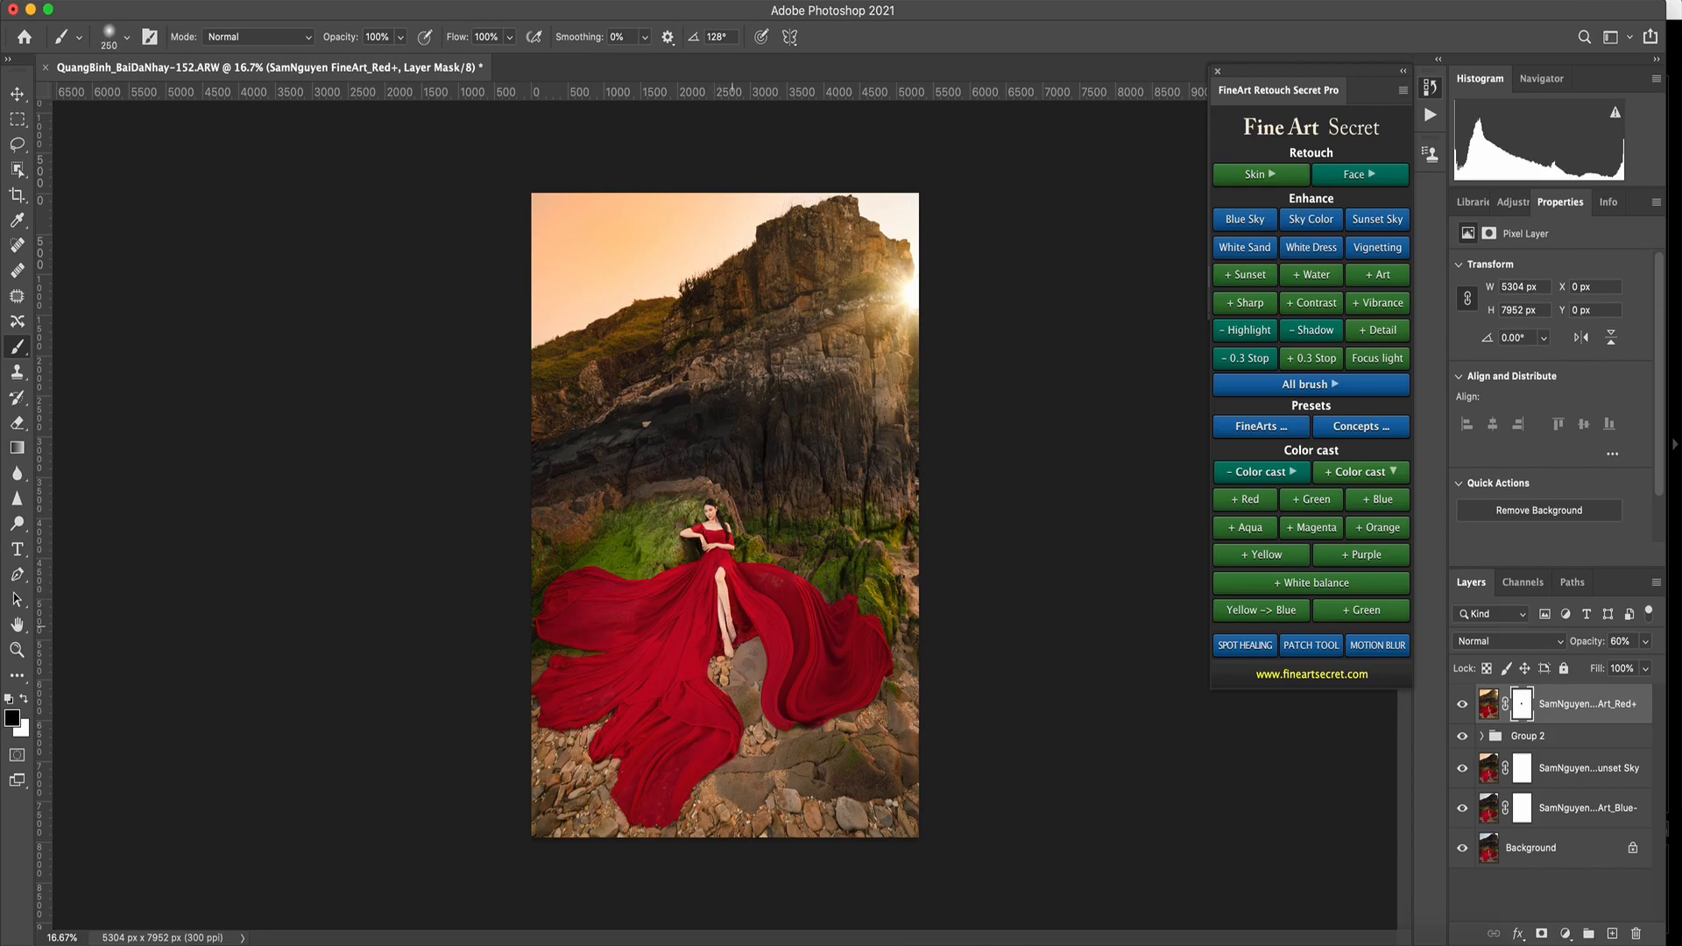
pyautogui.press('super+plus')
pyautogui.press('super+plus')
pyautogui.press('super+plus')
pyautogui.press('super+plus')
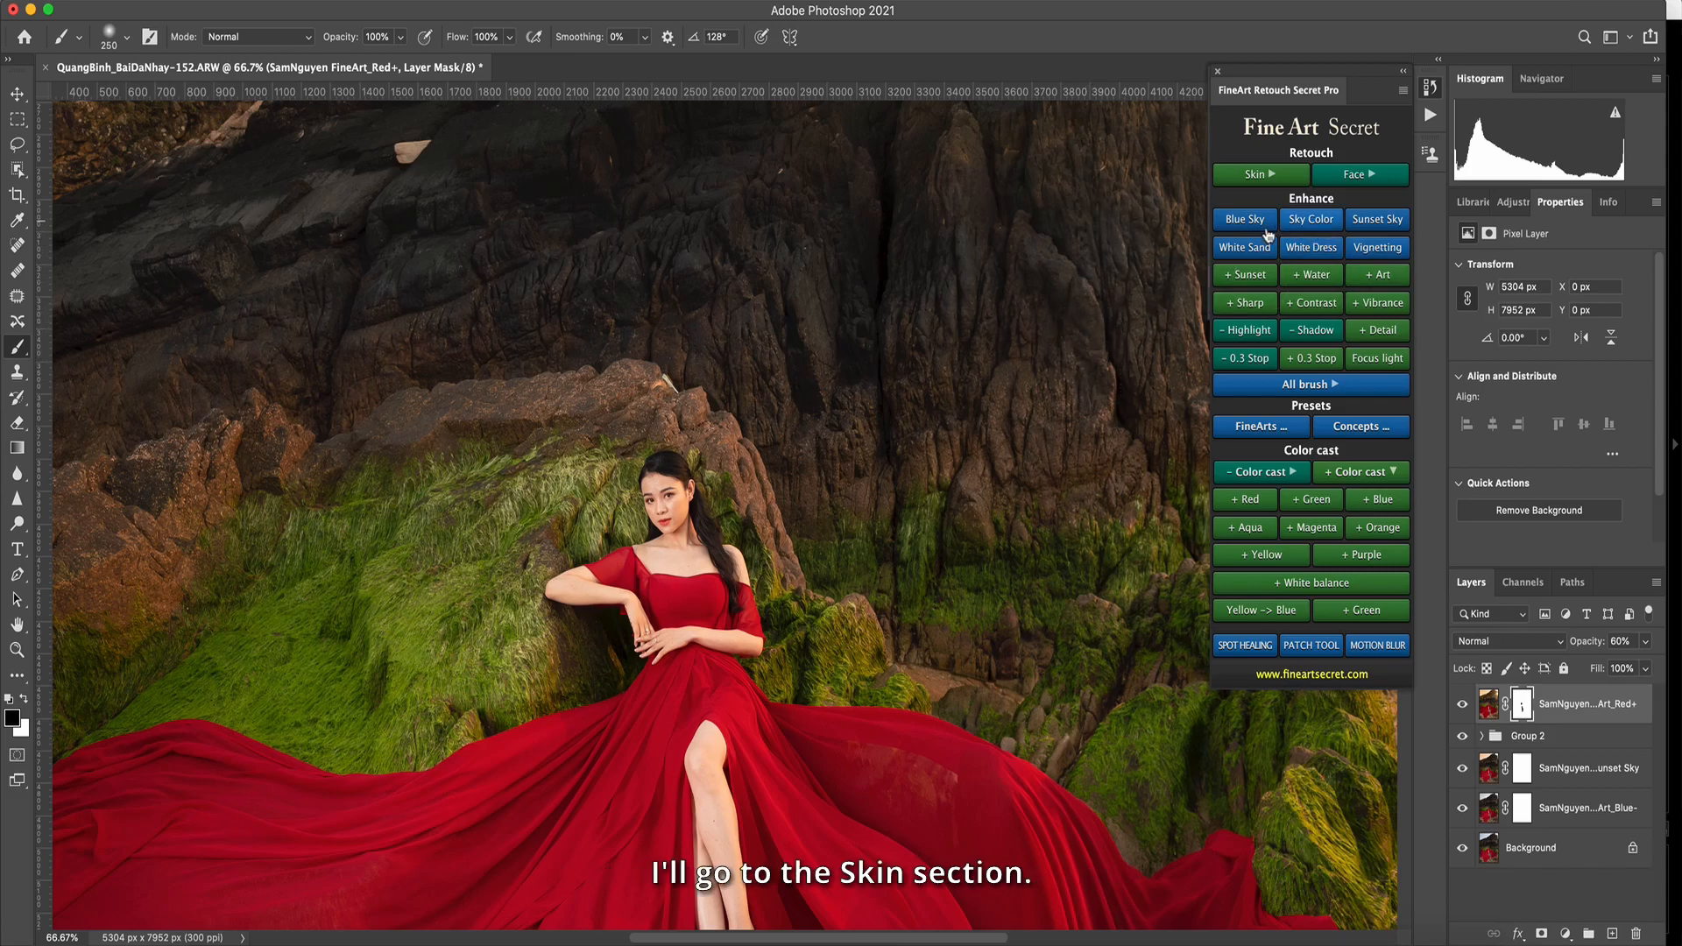
# Apply the brushable + Contrast effect, paint it onto the model's face with a 175 px brush, and compare before and after.
pyautogui.click(1255, 184)
pyautogui.click(1266, 178)
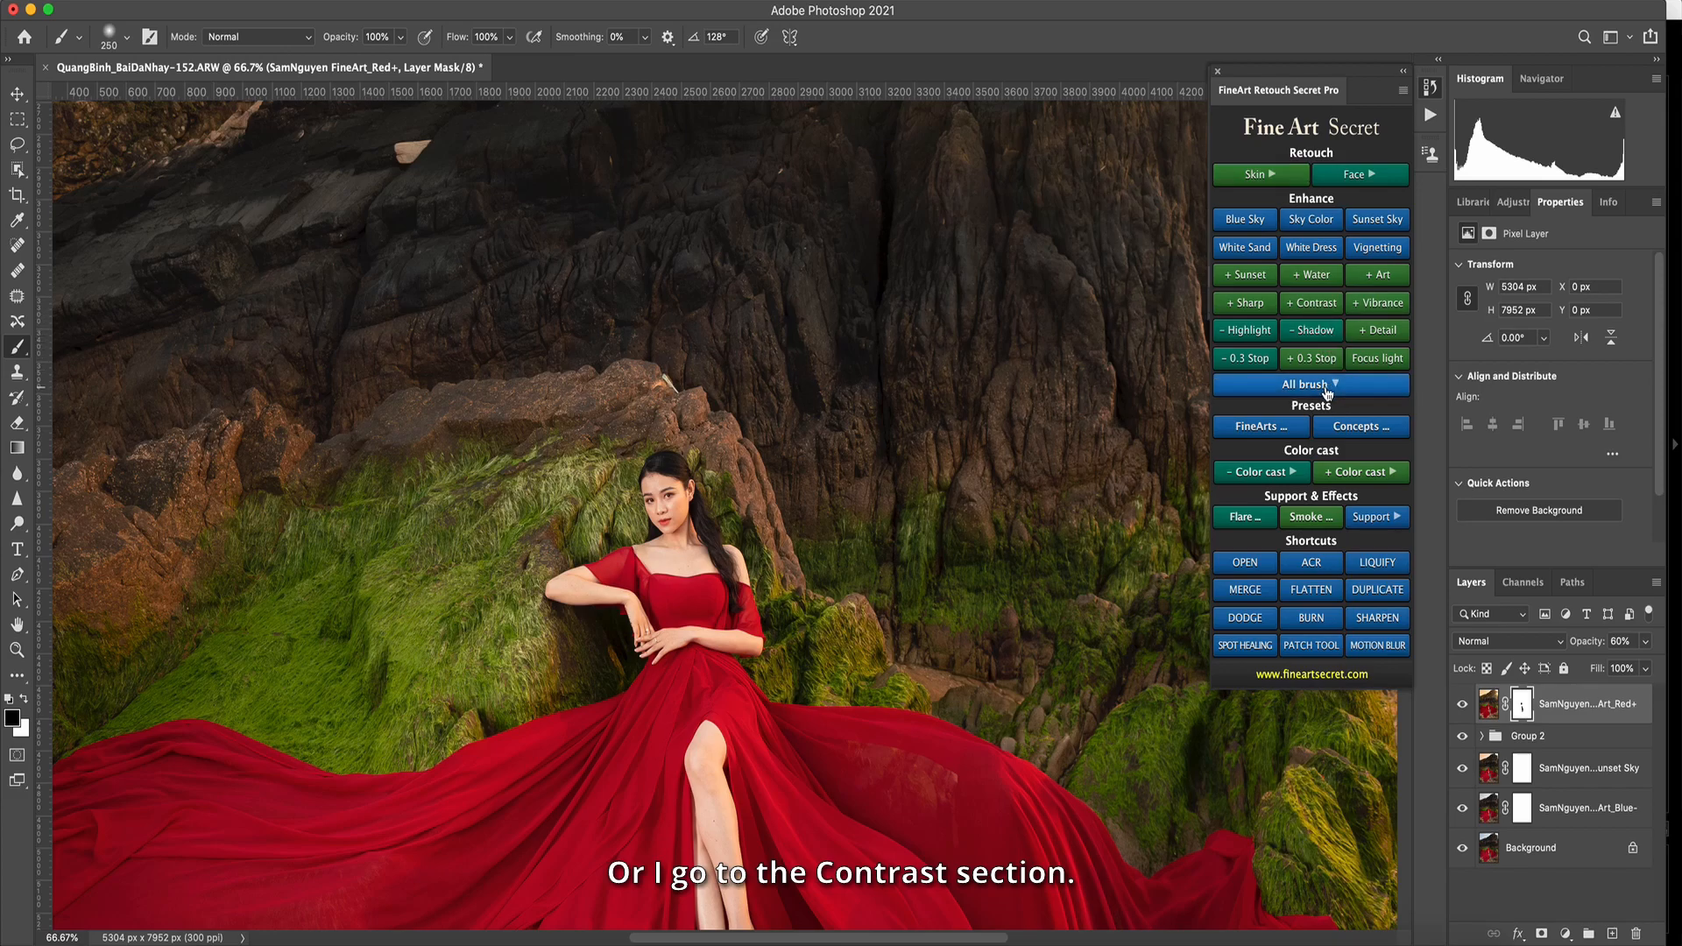
pyautogui.click(1297, 383)
pyautogui.click(1364, 441)
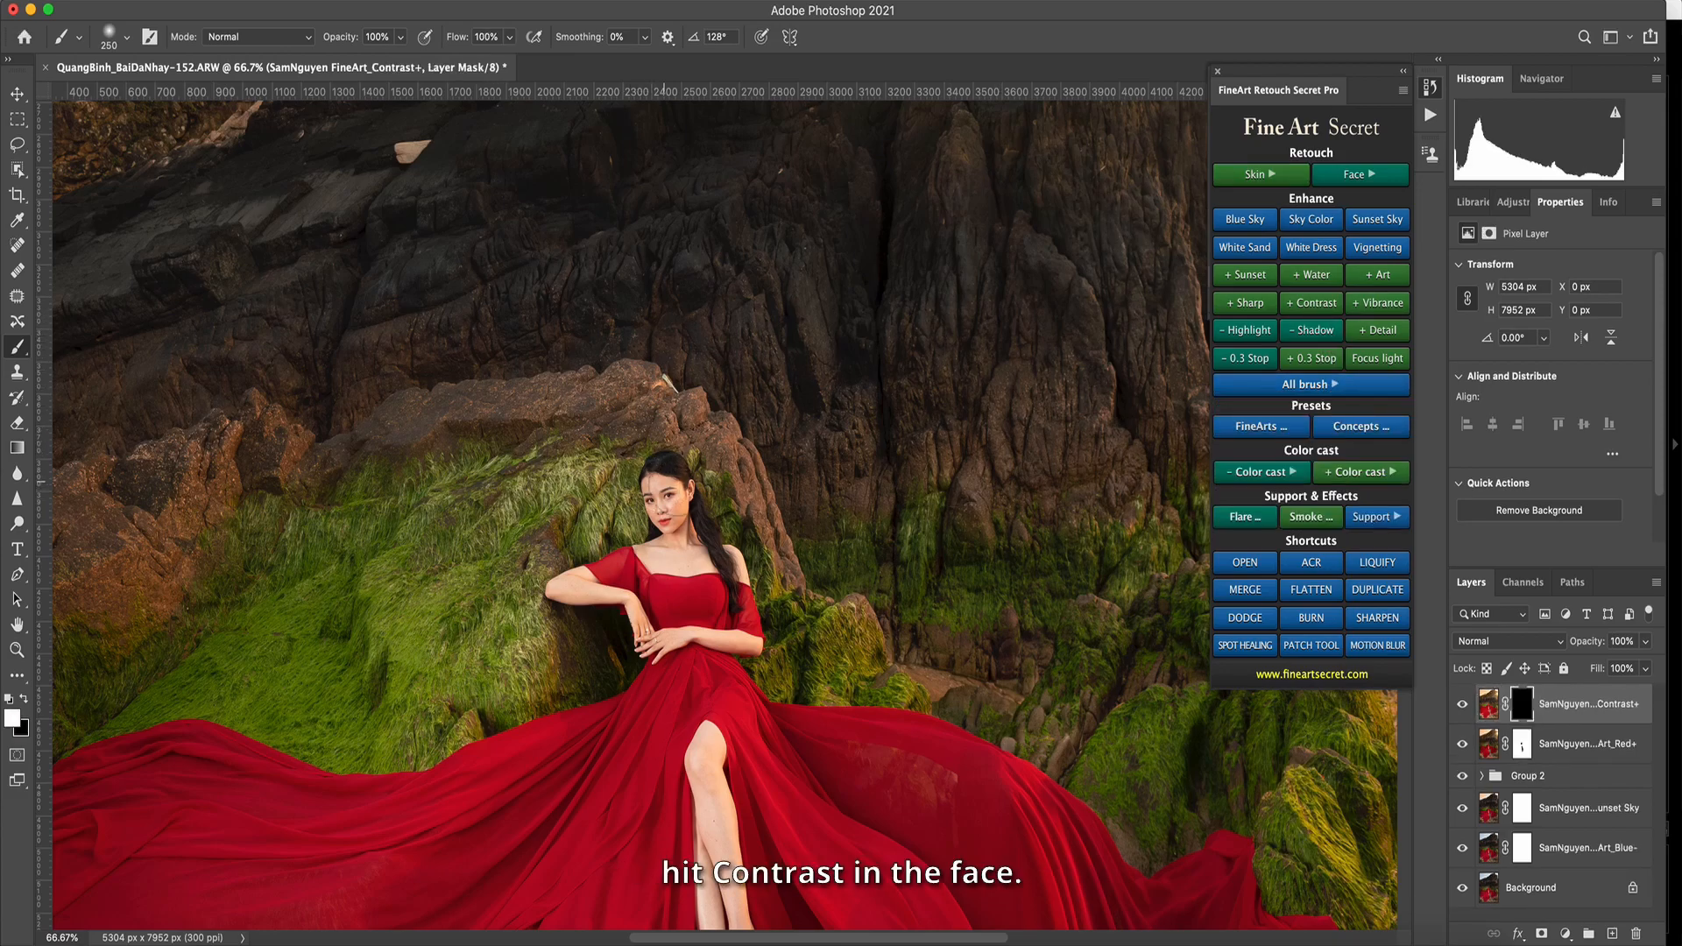
pyautogui.press('[')
pyautogui.moveTo(654, 492); pyautogui.dragTo(665, 519)
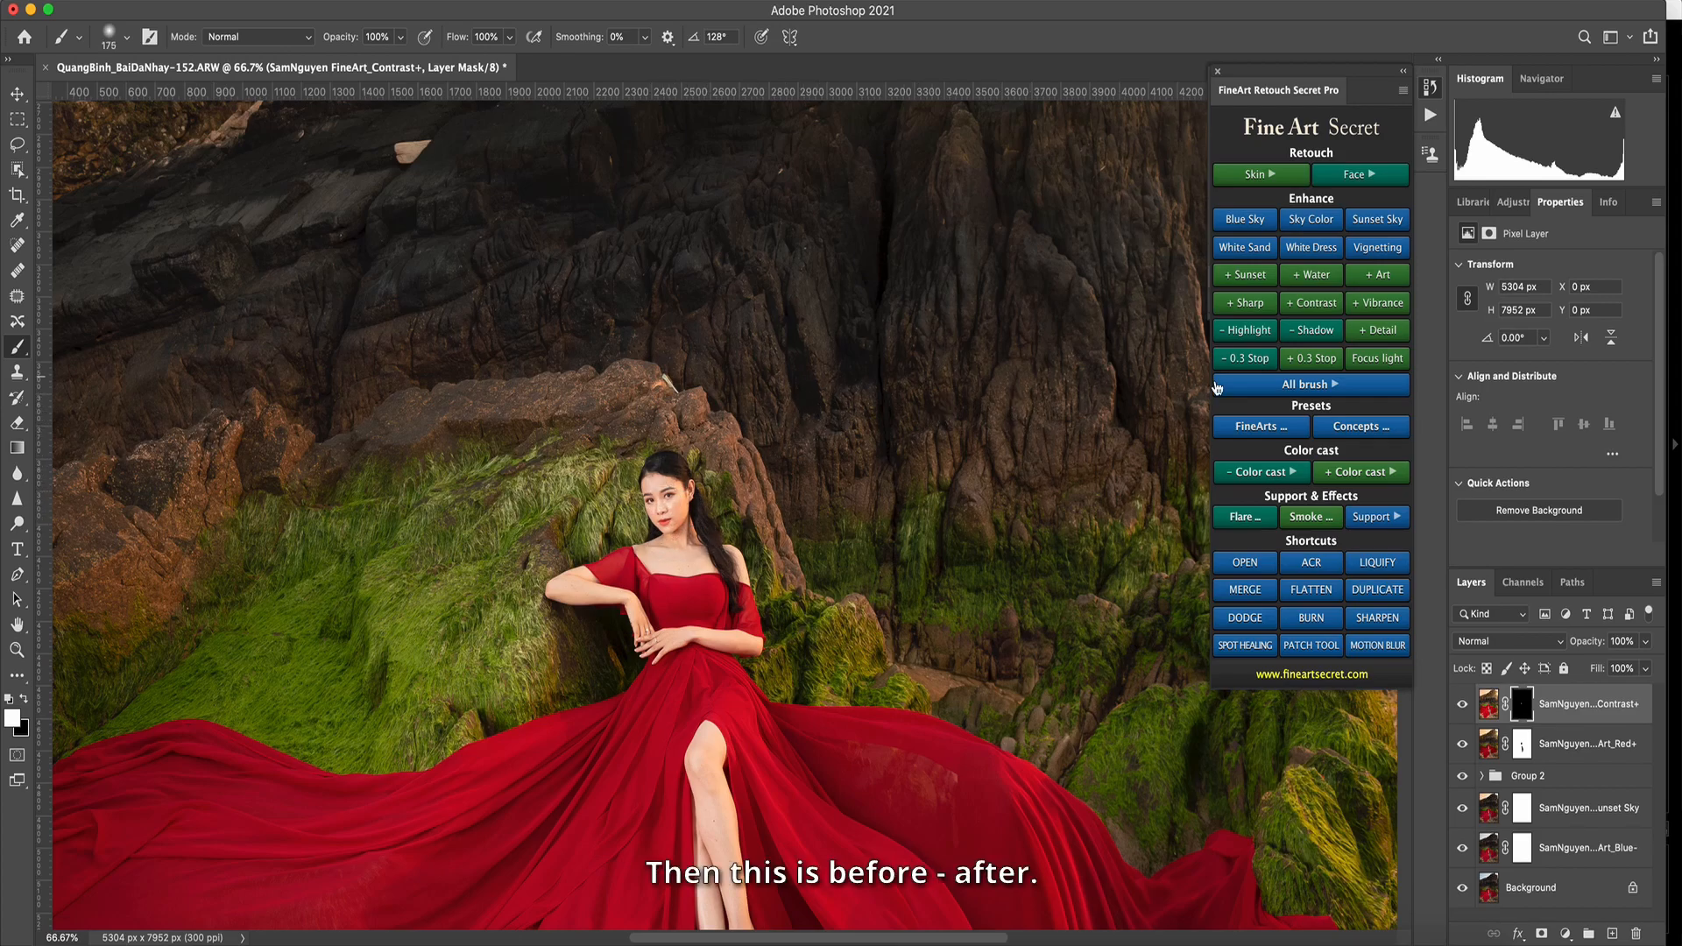
pyautogui.click(1464, 703)
pyautogui.click(1465, 702)
pyautogui.press('x')
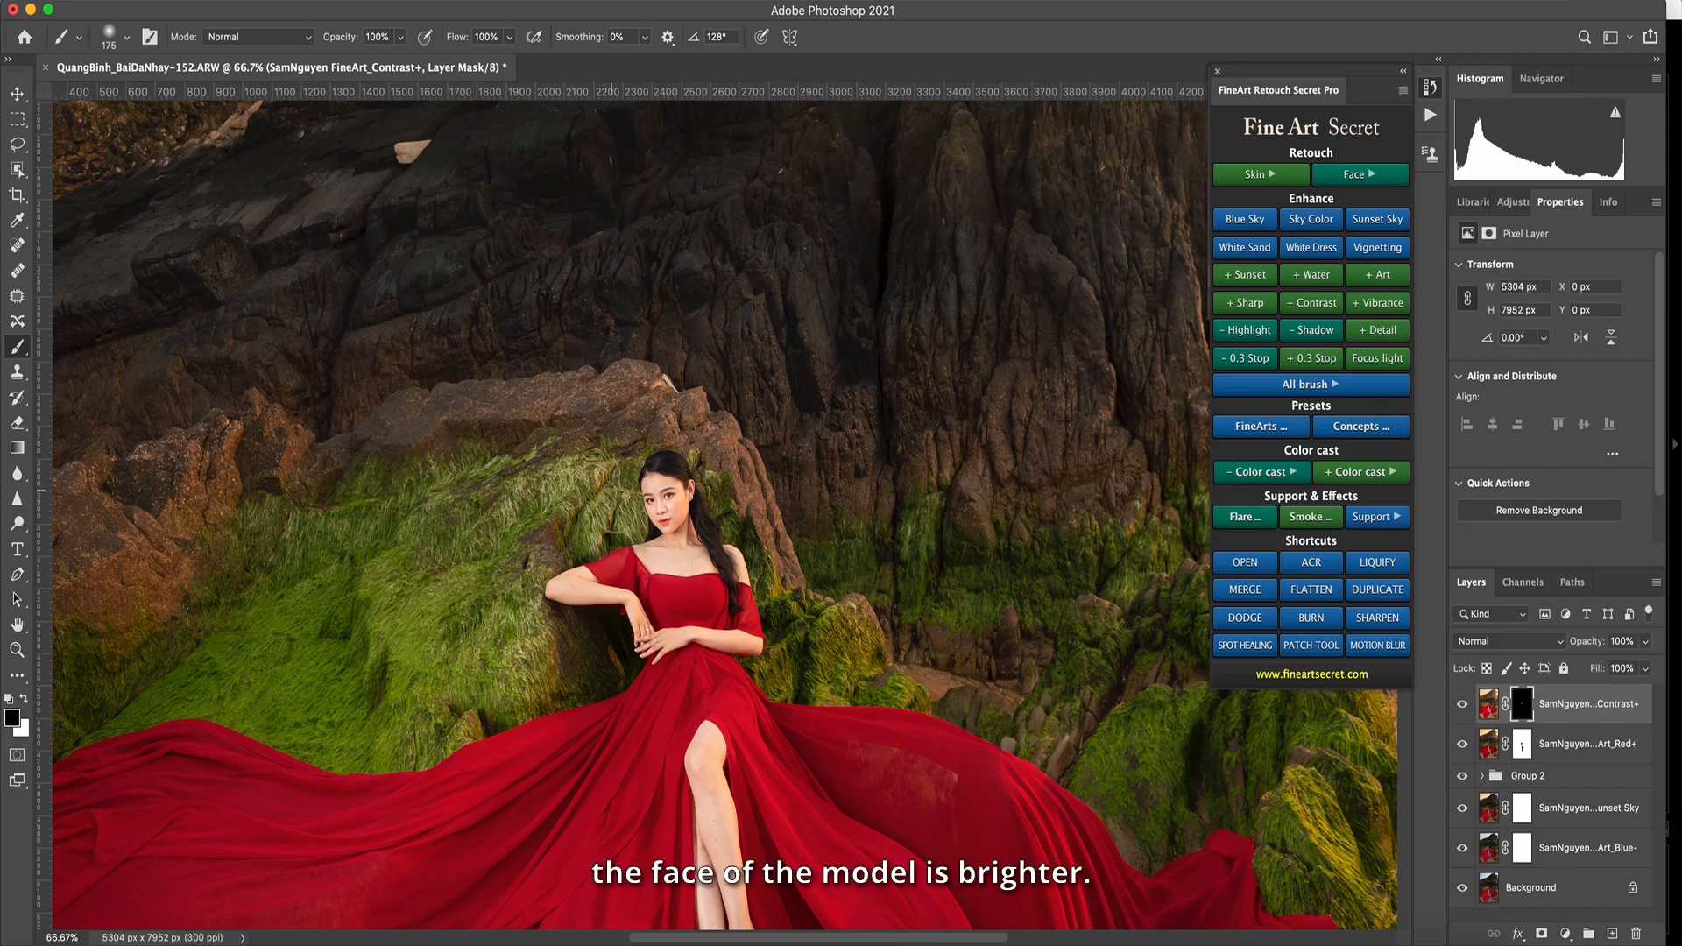
# Group all the layers above the Background and toggle the group's visibility to compare before and after.
pyautogui.press('super+minus')
pyautogui.press('super+minus')
pyautogui.press('super+minus')
pyautogui.press('super+minus')
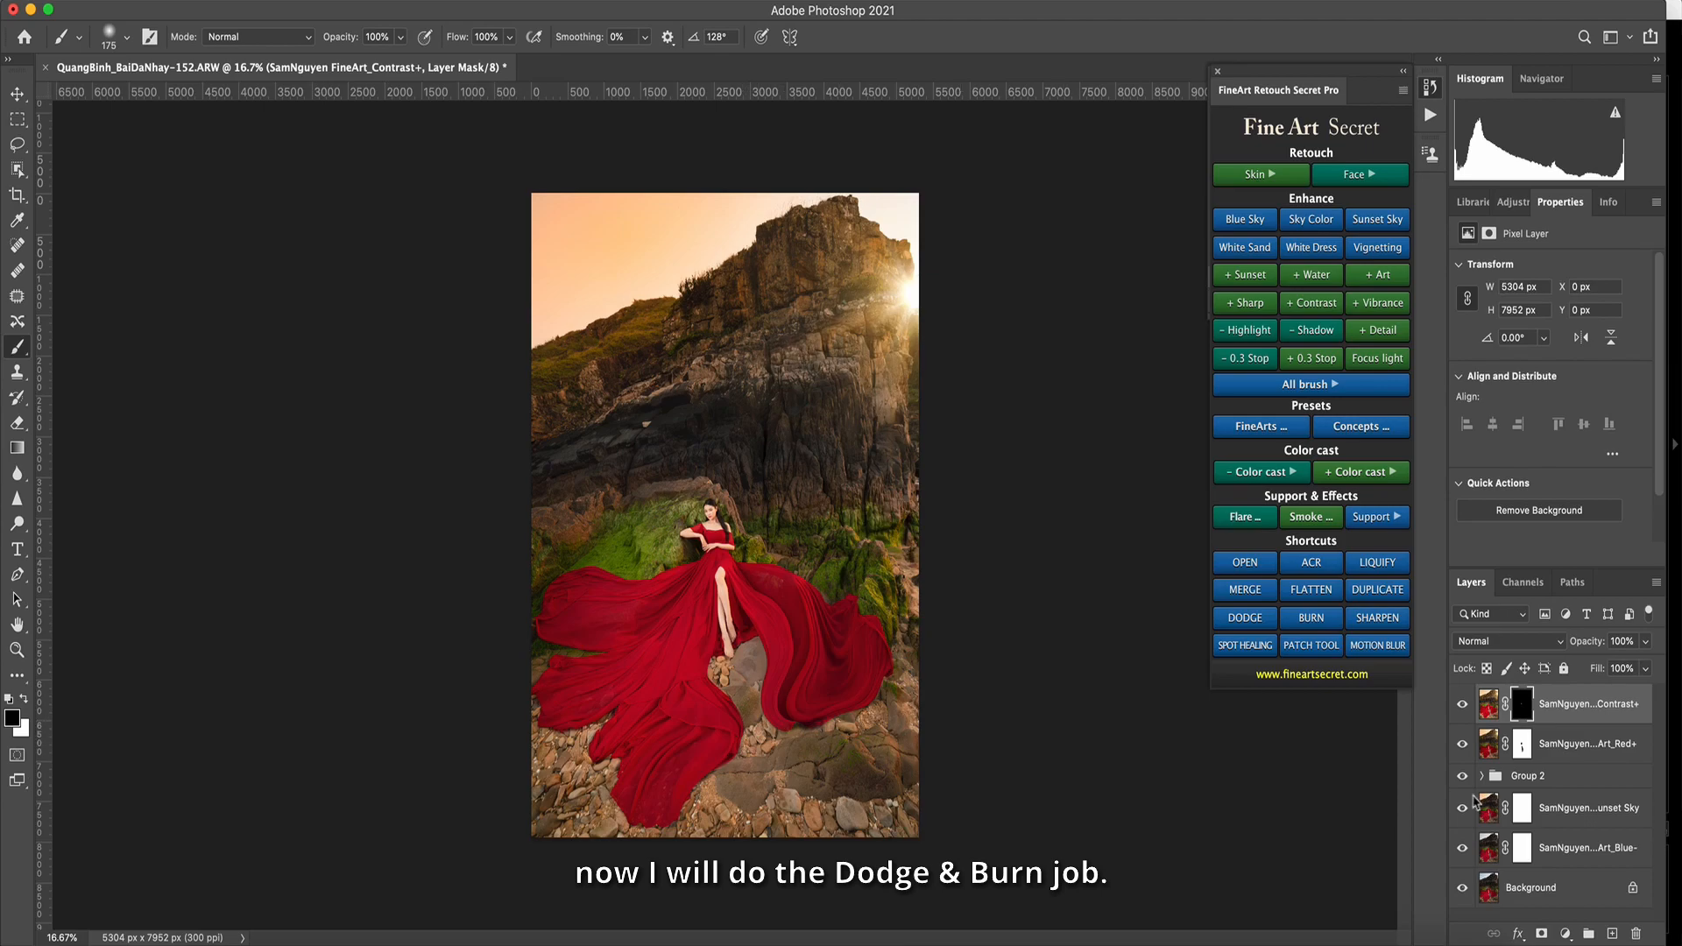
pyautogui.keyDown('shift'); pyautogui.click(1574, 859); pyautogui.keyUp('shift')
pyautogui.press('super+g')
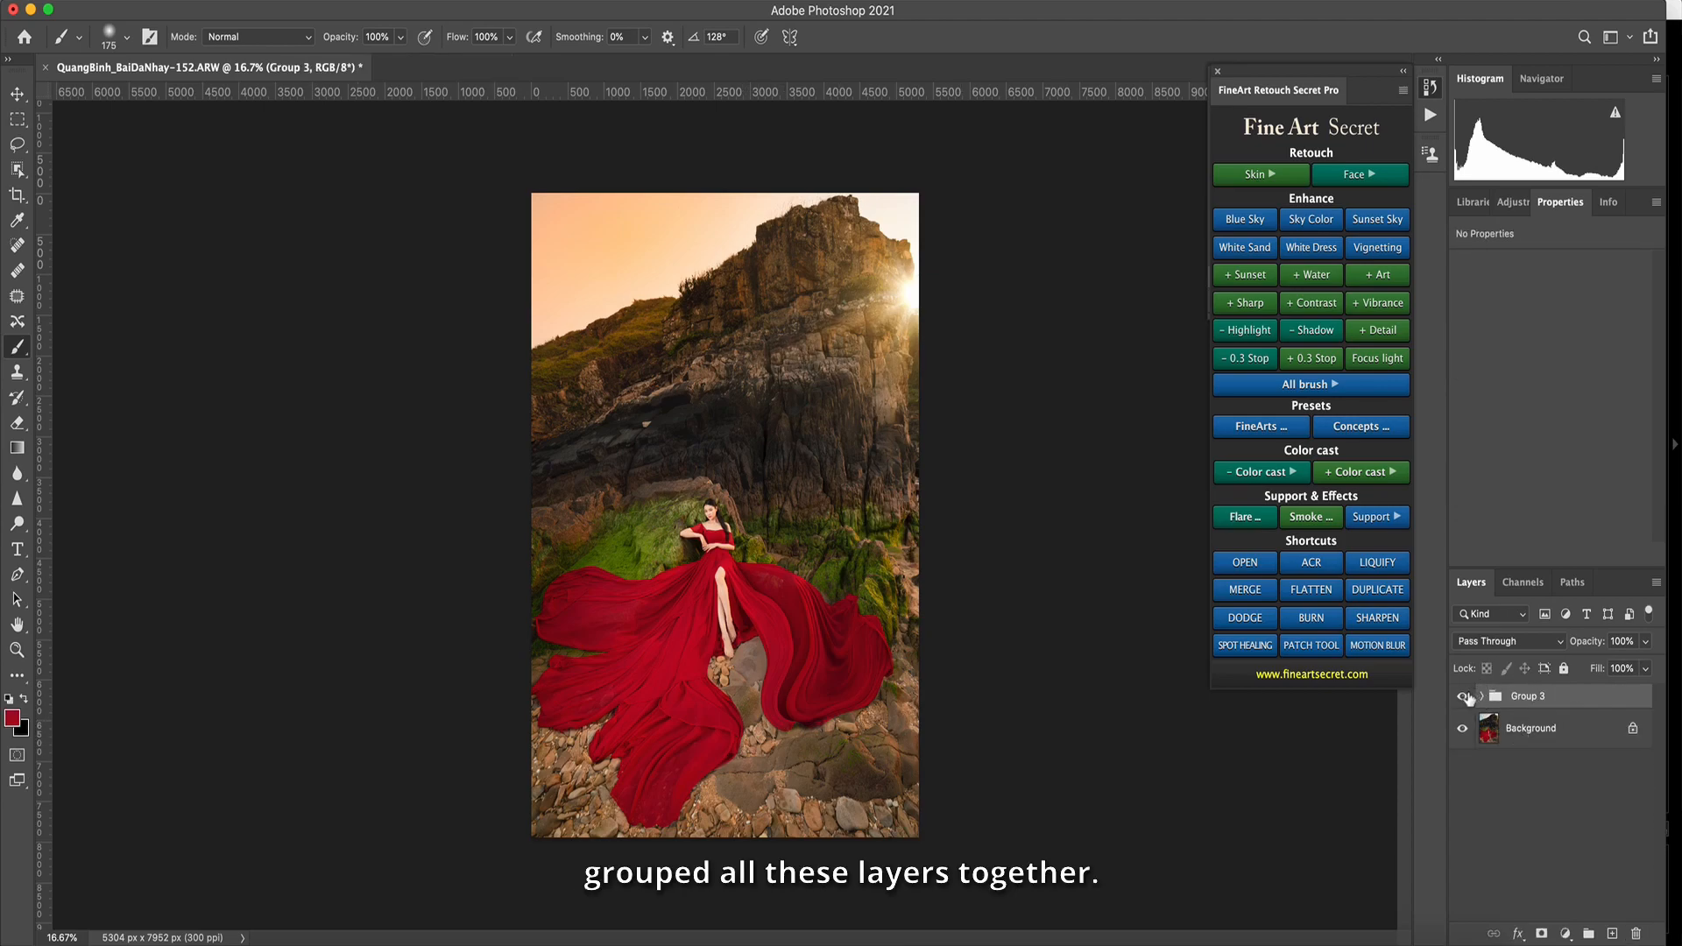
pyautogui.click(1464, 696)
pyautogui.click(1461, 697)
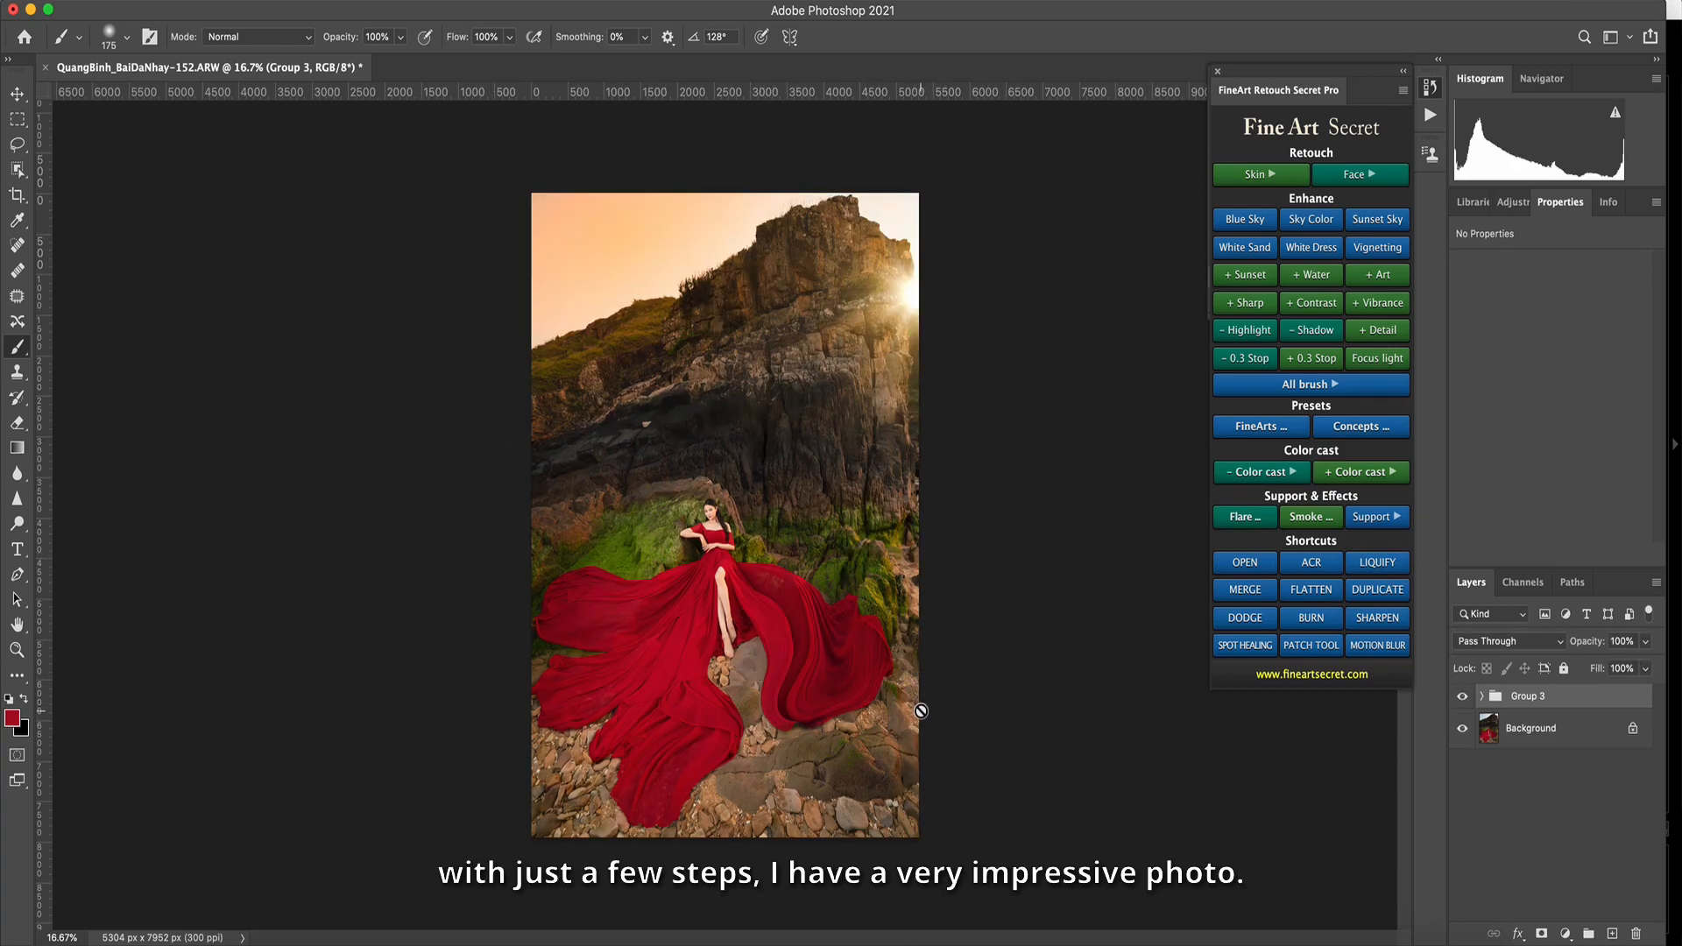
# Merge the group into a single layer and duplicate it.
pyautogui.press('super+e')
pyautogui.press('super+j')
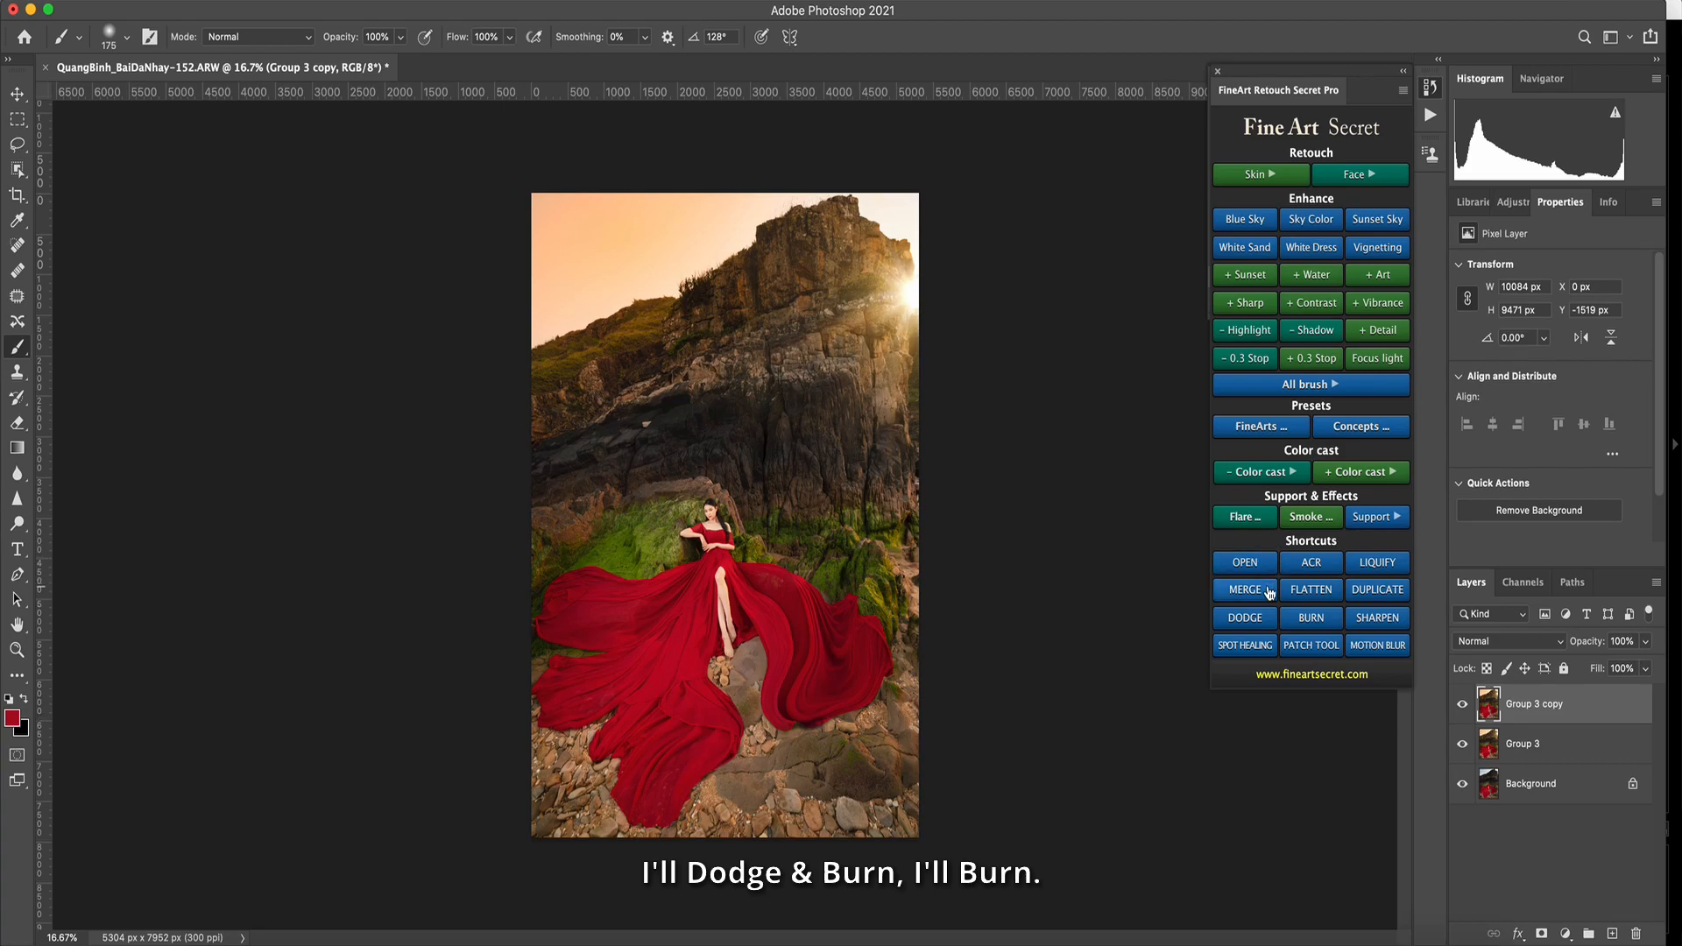
# Burn the midtones along the bottom of the photo at 10% exposure with a 1200 px brush.
pyautogui.click(1301, 616)
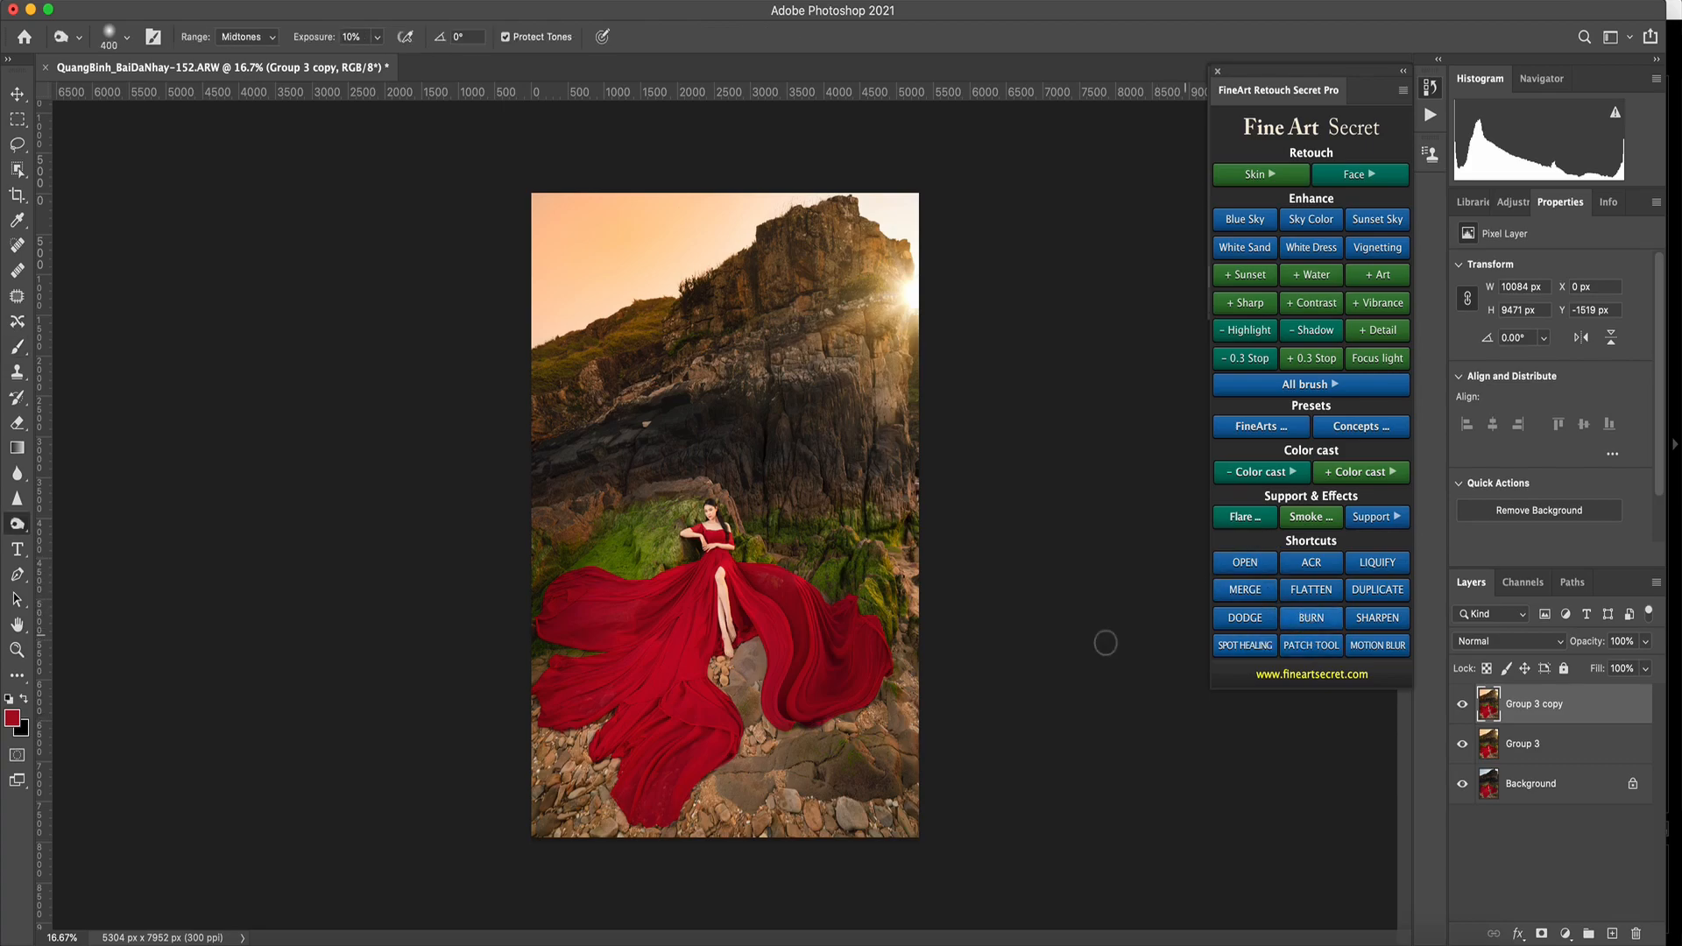
pyautogui.press(']')
pyautogui.press(']')
pyautogui.press(']')
pyautogui.press(']')
pyautogui.press(']')
pyautogui.press(']')
pyautogui.press(']')
pyautogui.press(']')
pyautogui.press(']')
pyautogui.press(']')
pyautogui.press(']')
pyautogui.press(']')
pyautogui.press(']')
pyautogui.press(']')
pyautogui.press(']')
pyautogui.press(']')
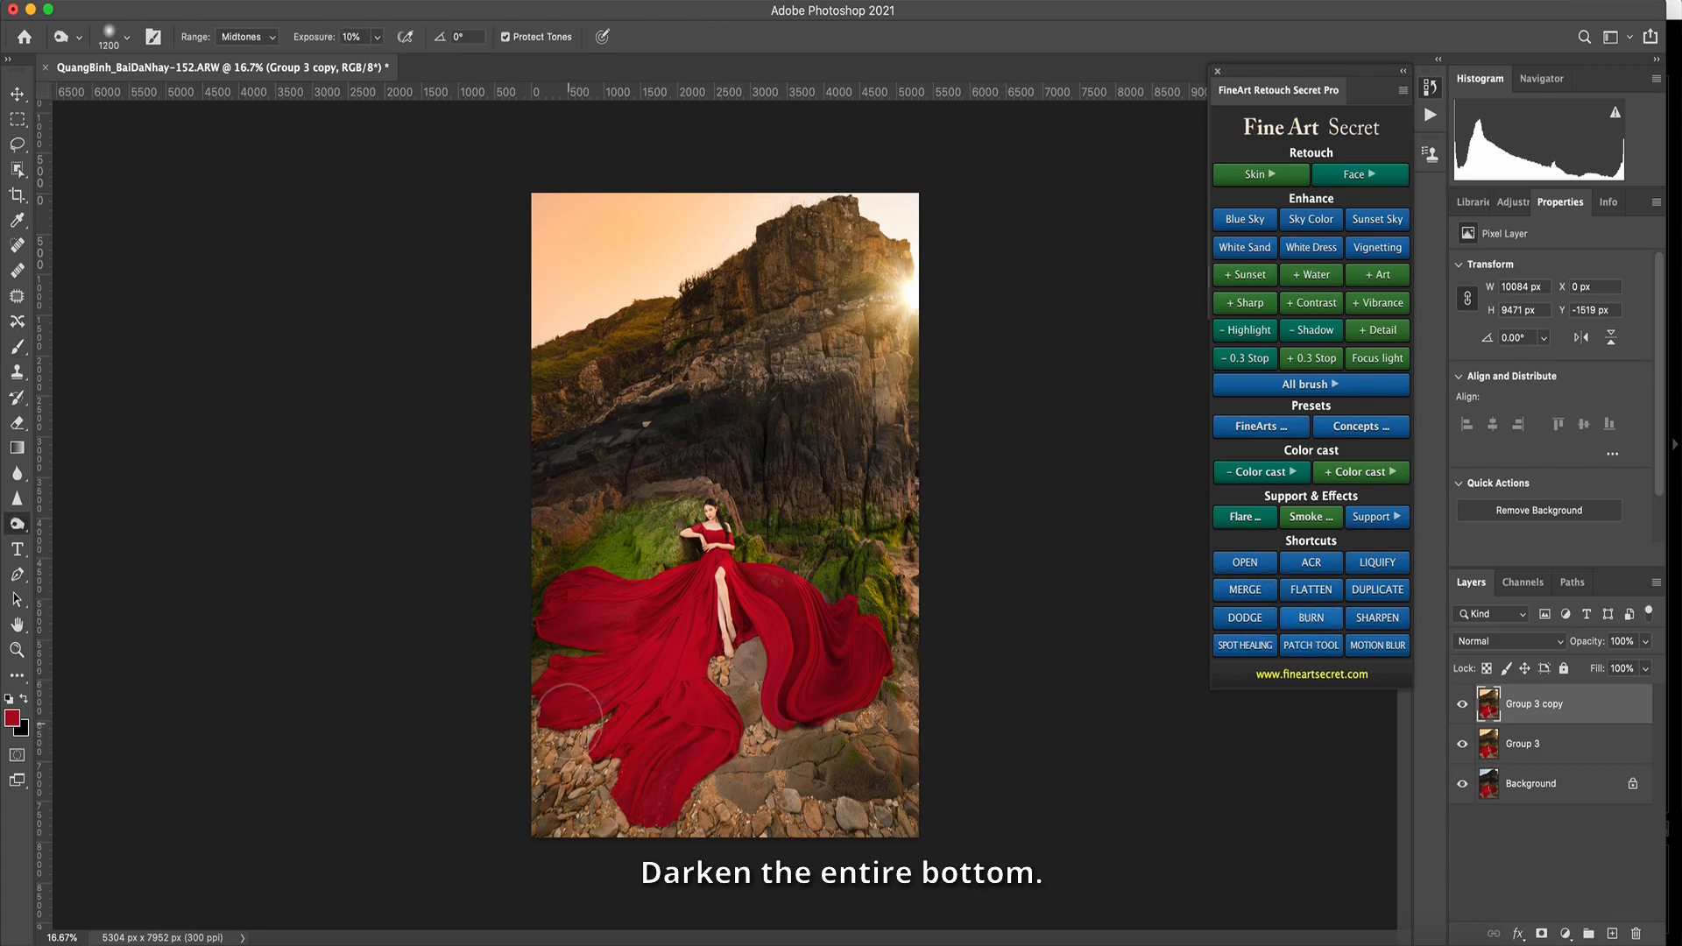
pyautogui.moveTo(602, 776)
pyautogui.mouseDown()
pyautogui.moveTo(711, 849)
pyautogui.moveTo(814, 806)
pyautogui.mouseUp()
# Burn the midtones around the model's legs and the nearby rocks at 10% exposure, using brush sizes from 300 to 900 px.
pyautogui.press('[')
pyautogui.press('[')
pyautogui.press('[')
pyautogui.press('[')
pyautogui.press('[')
pyautogui.press('[')
pyautogui.press('[')
pyautogui.press('[')
pyautogui.press('[')
pyautogui.press('[')
pyautogui.press('[')
pyautogui.press('[')
pyautogui.press('[')
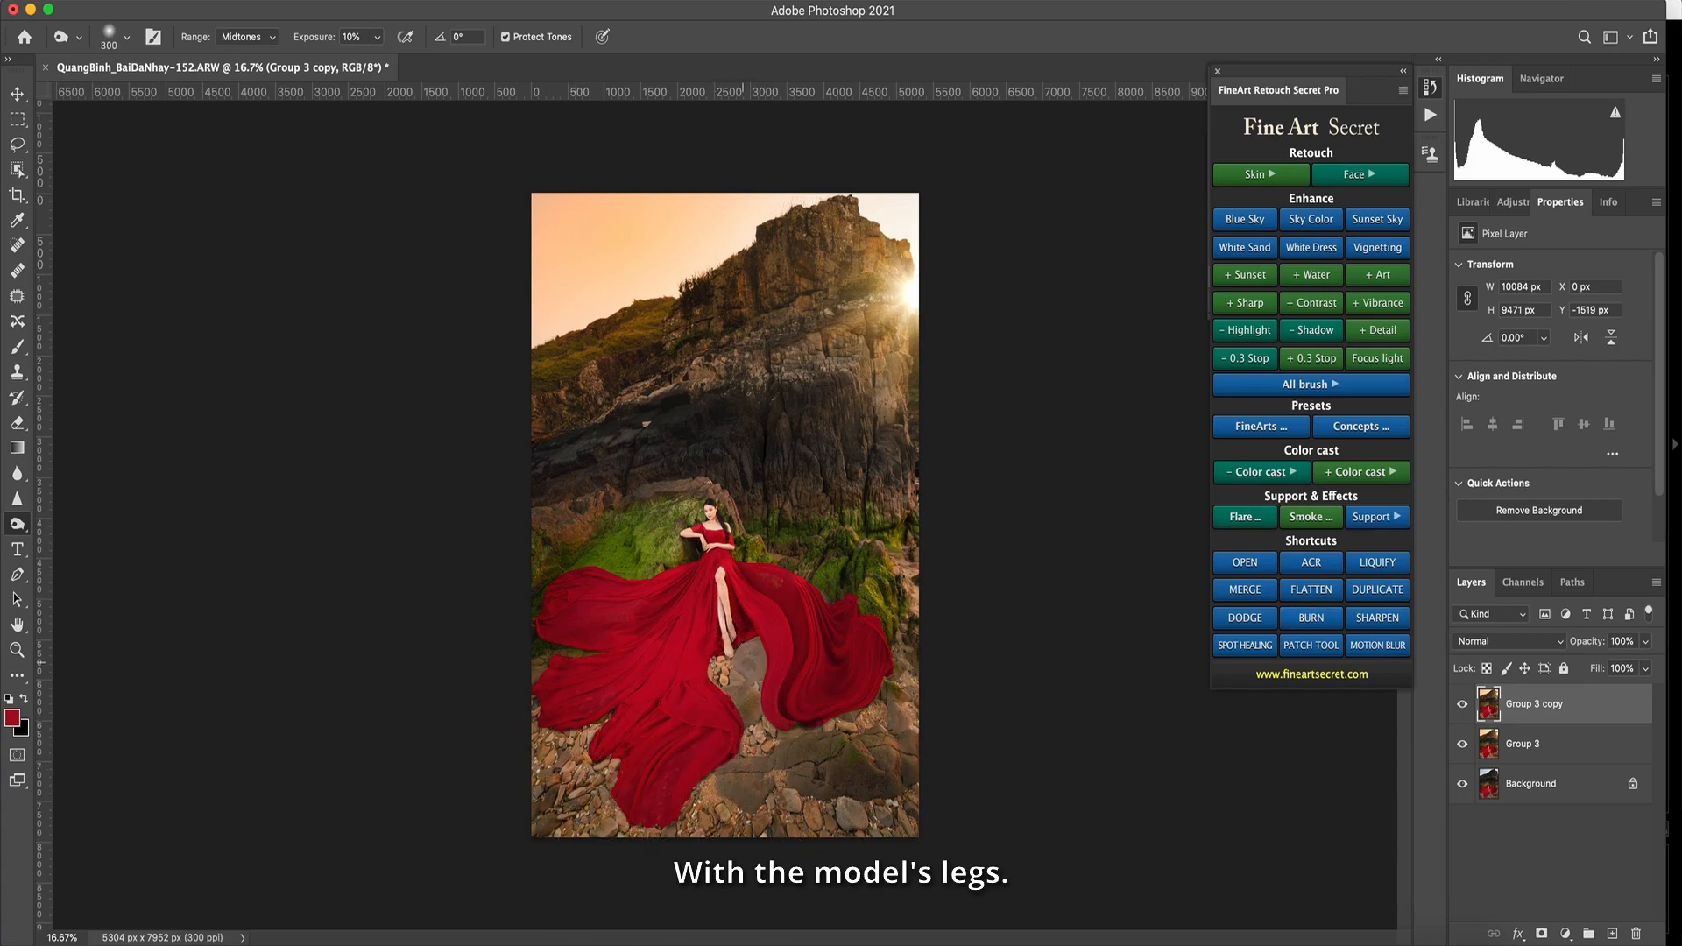
pyautogui.press(']')
pyautogui.press(']')
pyautogui.press(']')
pyautogui.press(']')
pyautogui.press(']')
pyautogui.press(']')
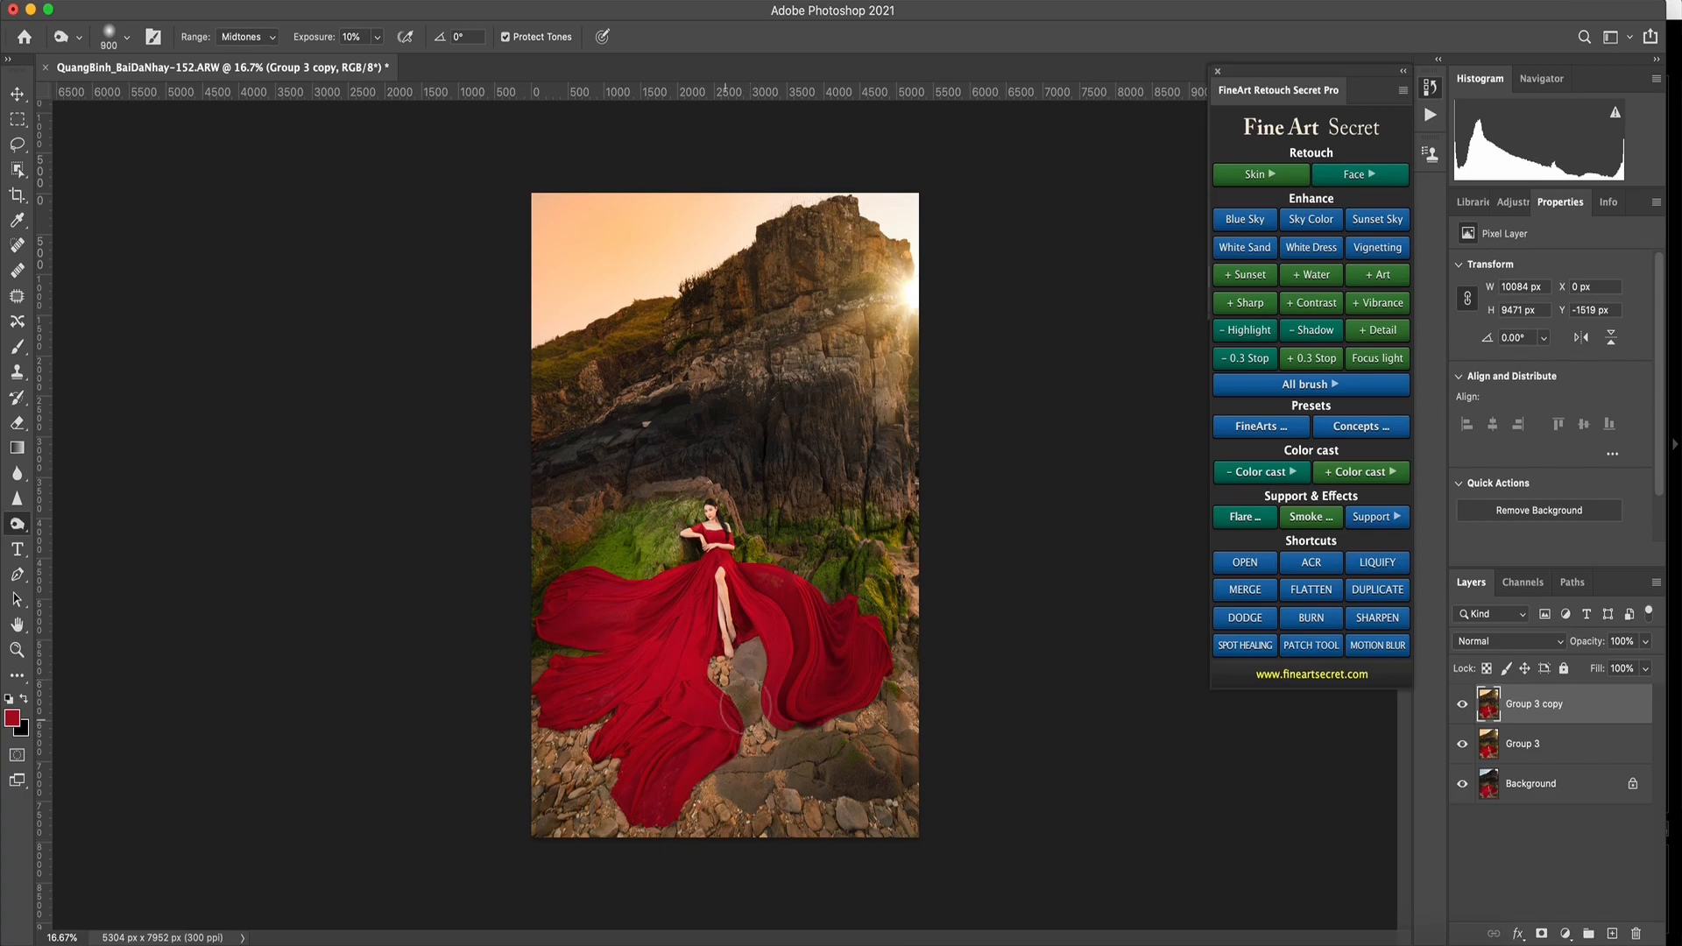
# Burn the dark cliff rocks behind the model and the left side of the dress with 600 to 1000 px brushes.
pyautogui.press('[')
pyautogui.press('[')
pyautogui.press('[')
pyautogui.press('[')
pyautogui.press('[')
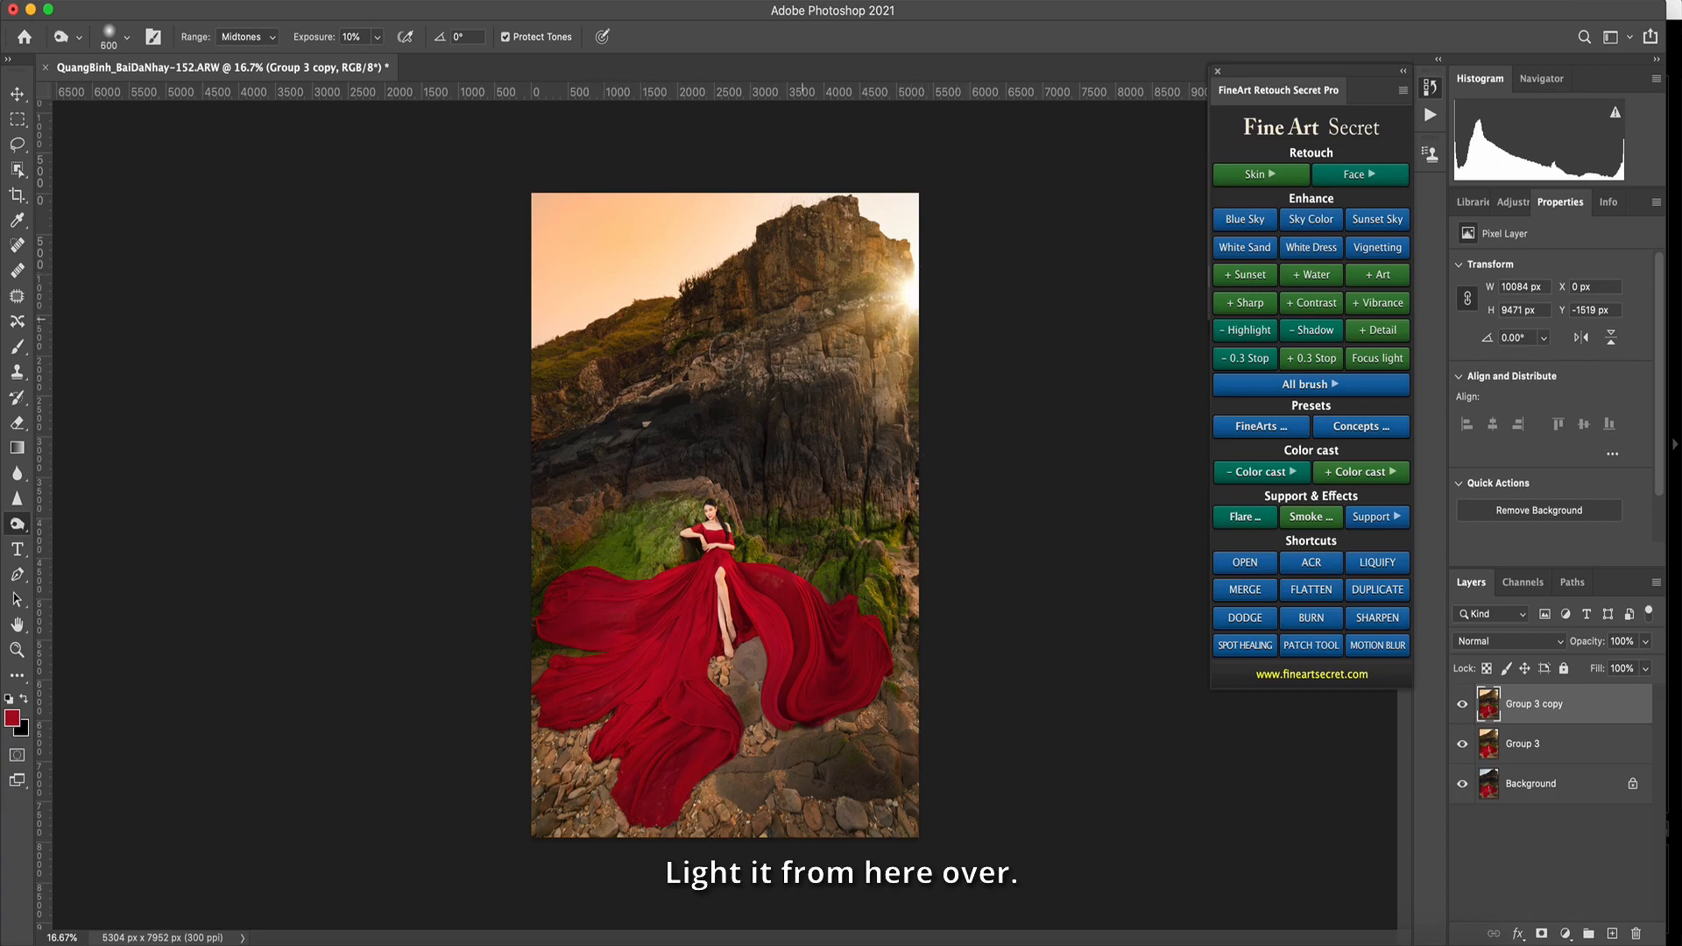
pyautogui.press(']')
pyautogui.press(']')
pyautogui.press(']')
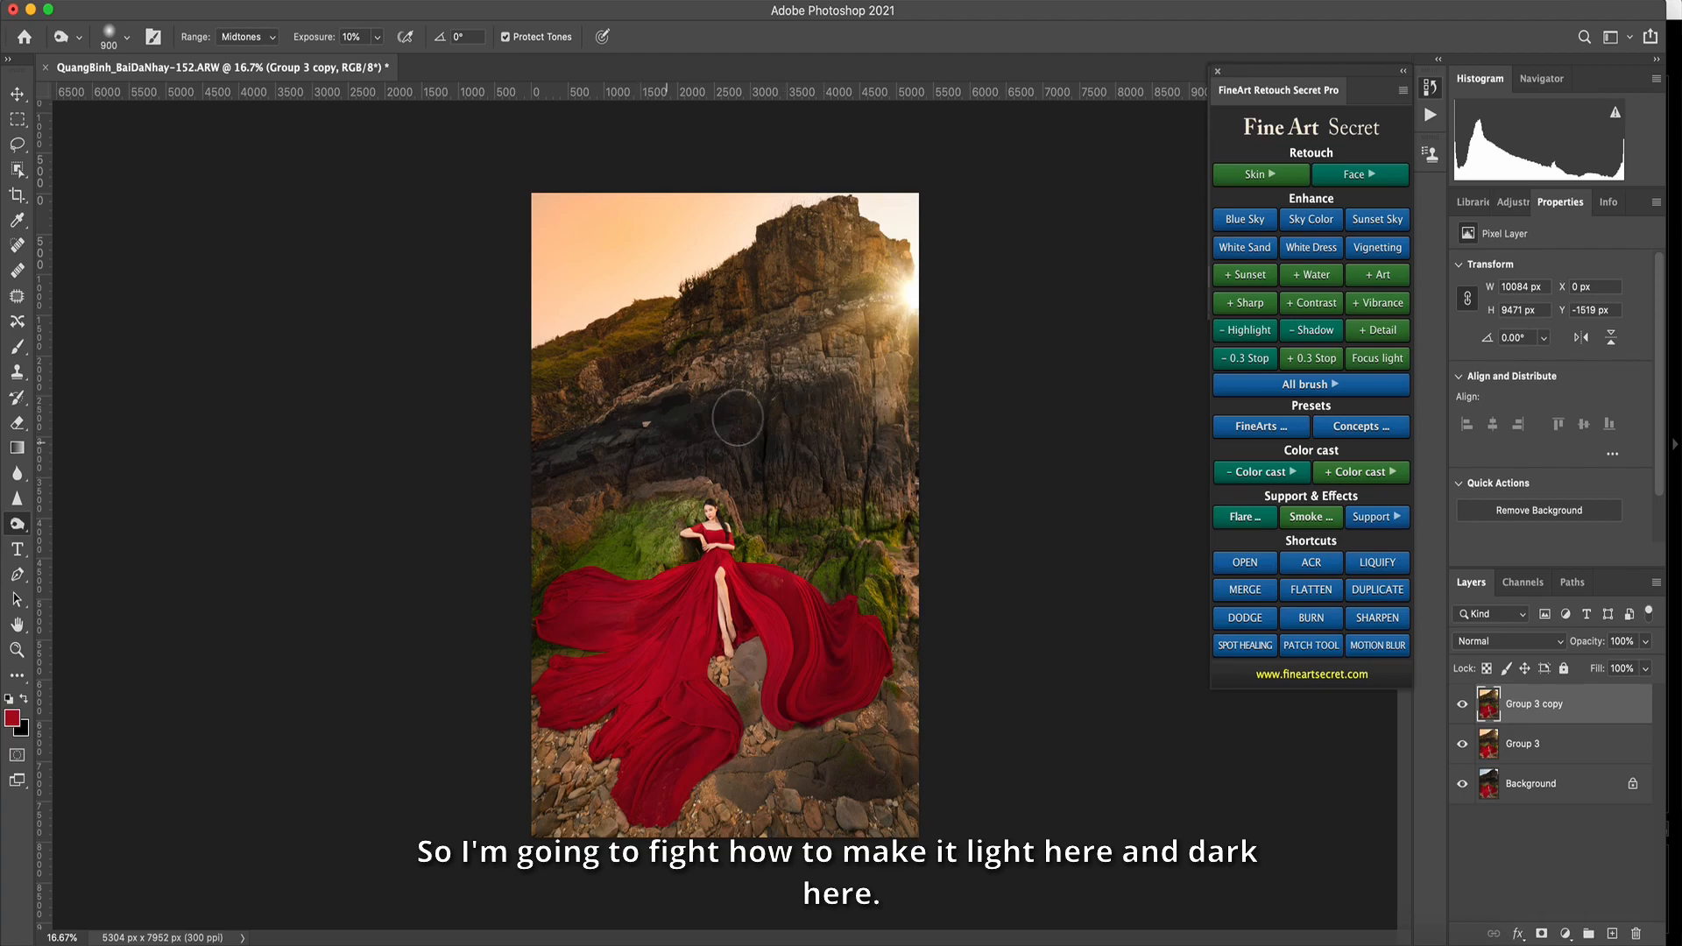
pyautogui.press(']')
pyautogui.press(']')
pyautogui.press('[')
pyautogui.press('[')
pyautogui.press('[')
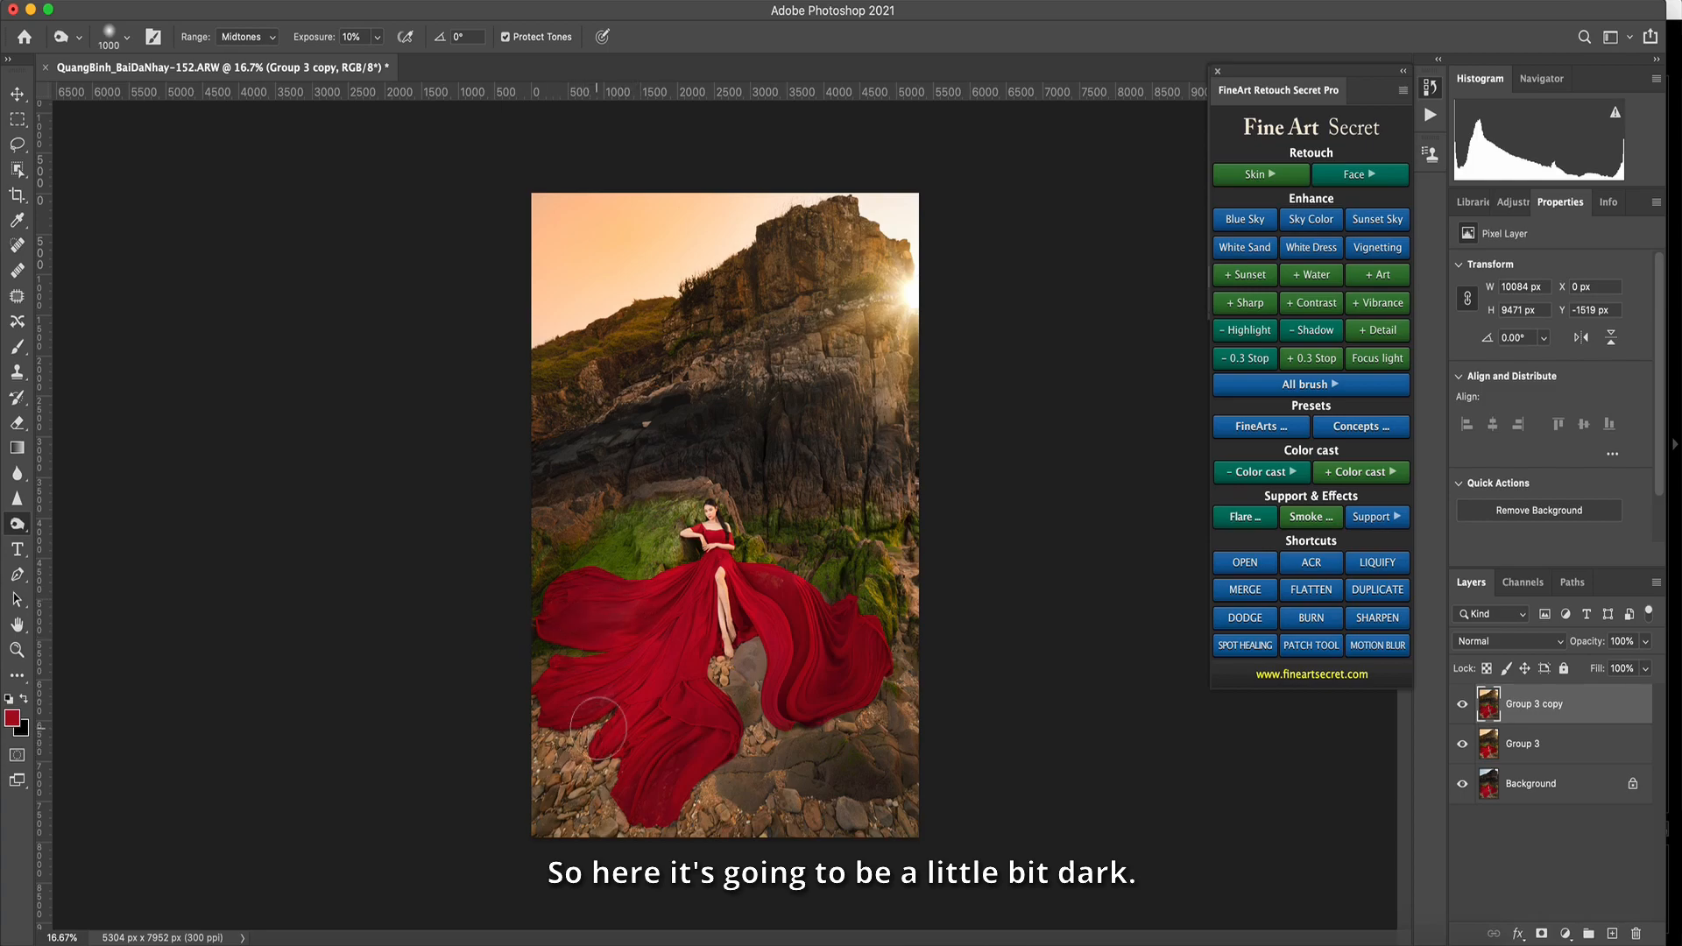
# Burn the lower corners and stony ground of the photo with brushes of about 1000 to 1100 px.
pyautogui.press(']')
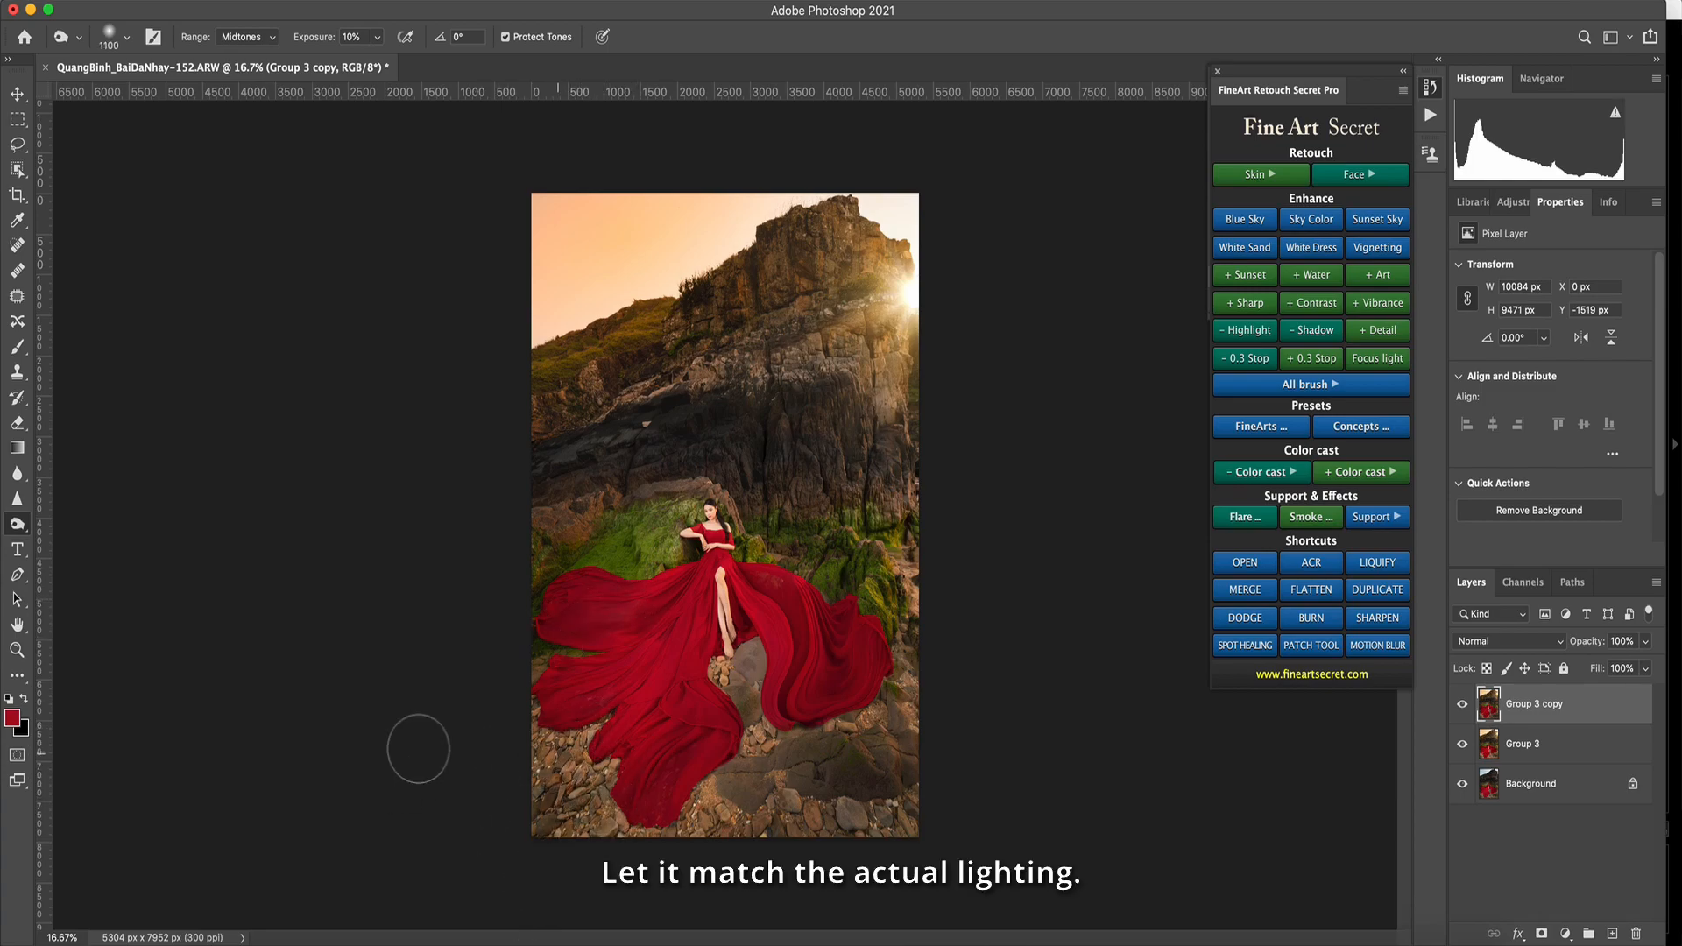
pyautogui.press(']')
pyautogui.press(']')
pyautogui.press('[')
pyautogui.press('[')
pyautogui.press('[')
pyautogui.press('[')
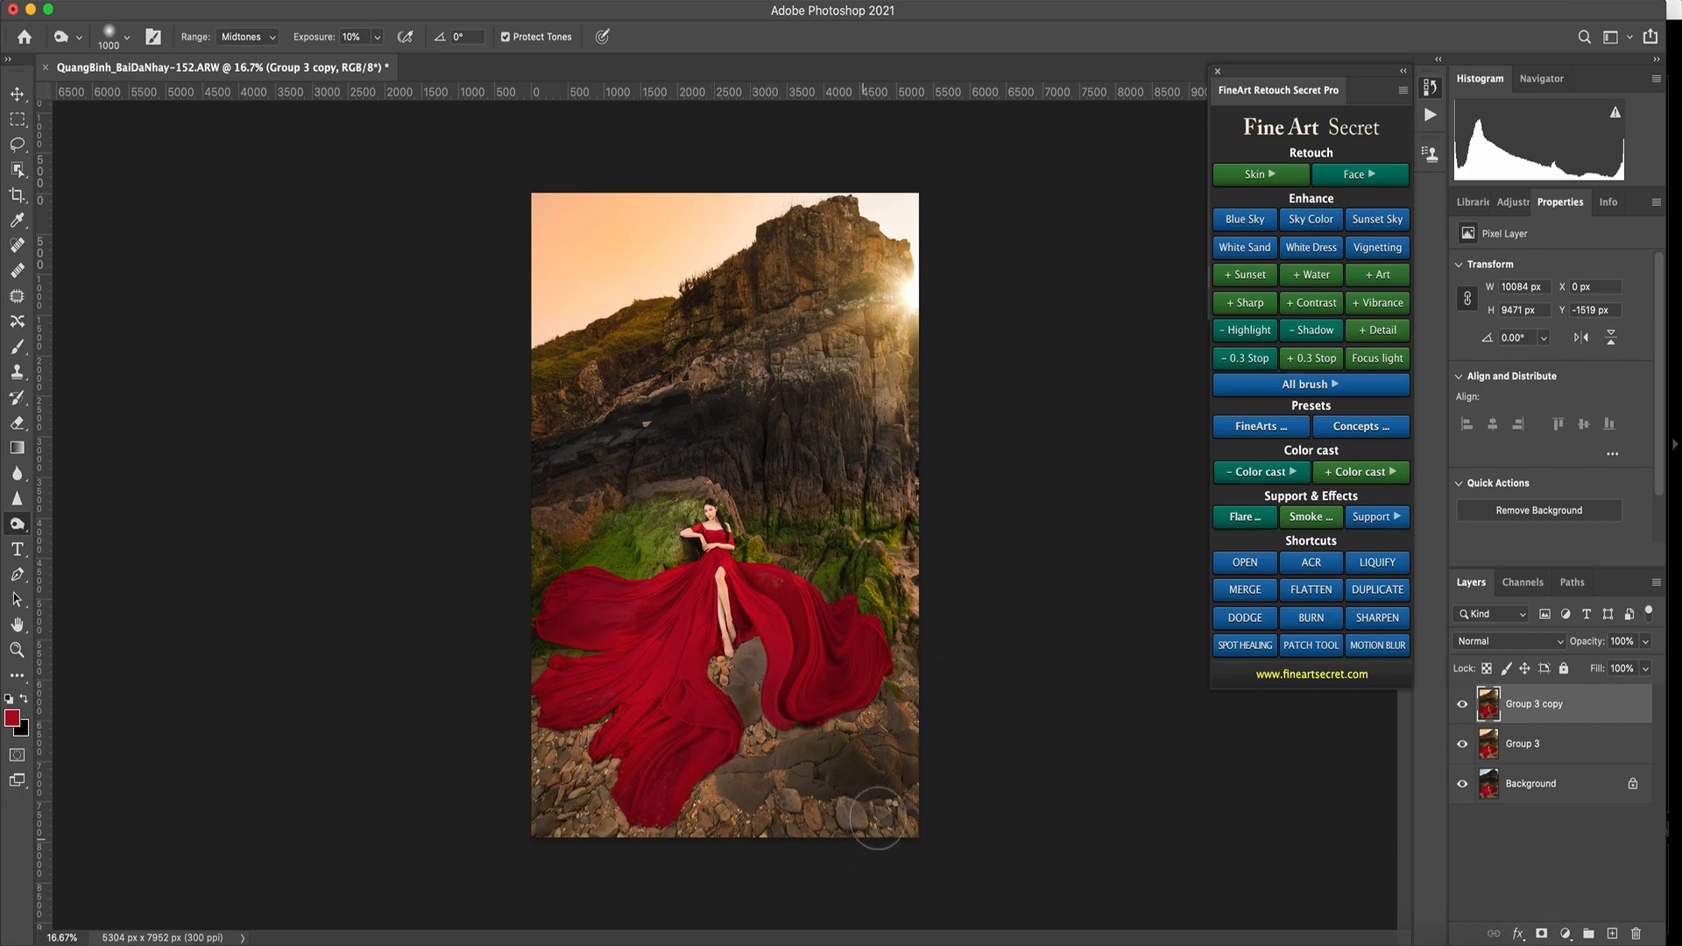
# Burn the dress folds with 500 and 300 px brushes, and toggle the Group 3 copy layer to compare before and after.
pyautogui.press('[')
pyautogui.press('[')
pyautogui.press('[')
pyautogui.press('[')
pyautogui.press('[')
pyautogui.press('[')
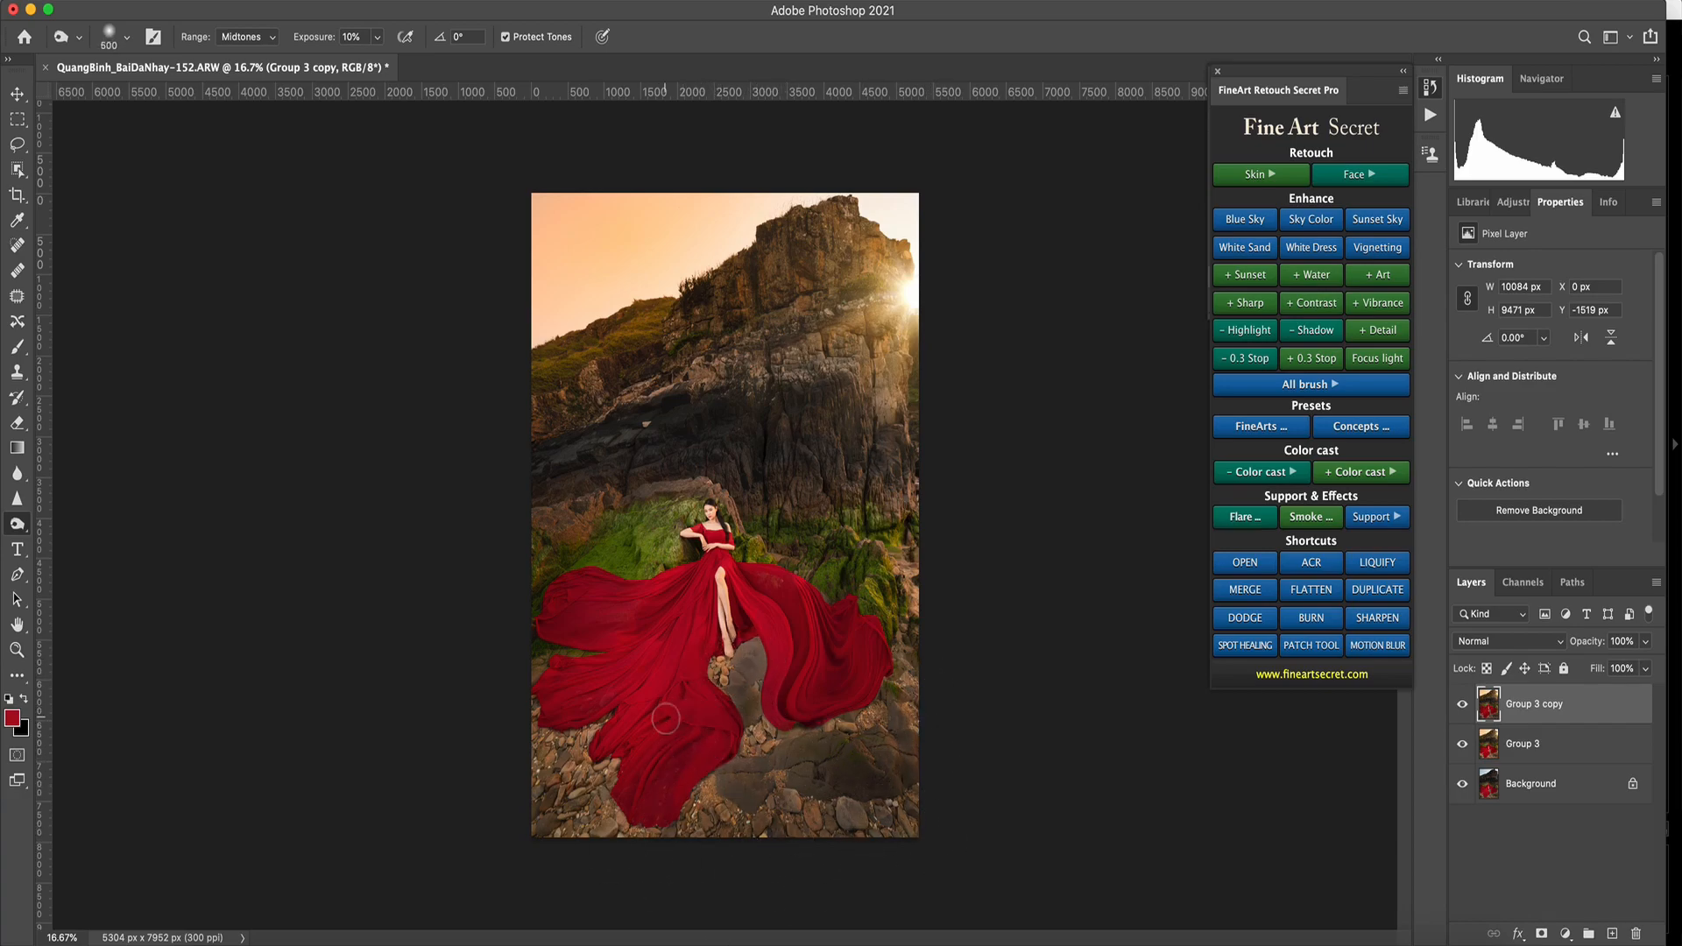
pyautogui.press('[')
pyautogui.press(']')
pyautogui.click(1462, 704)
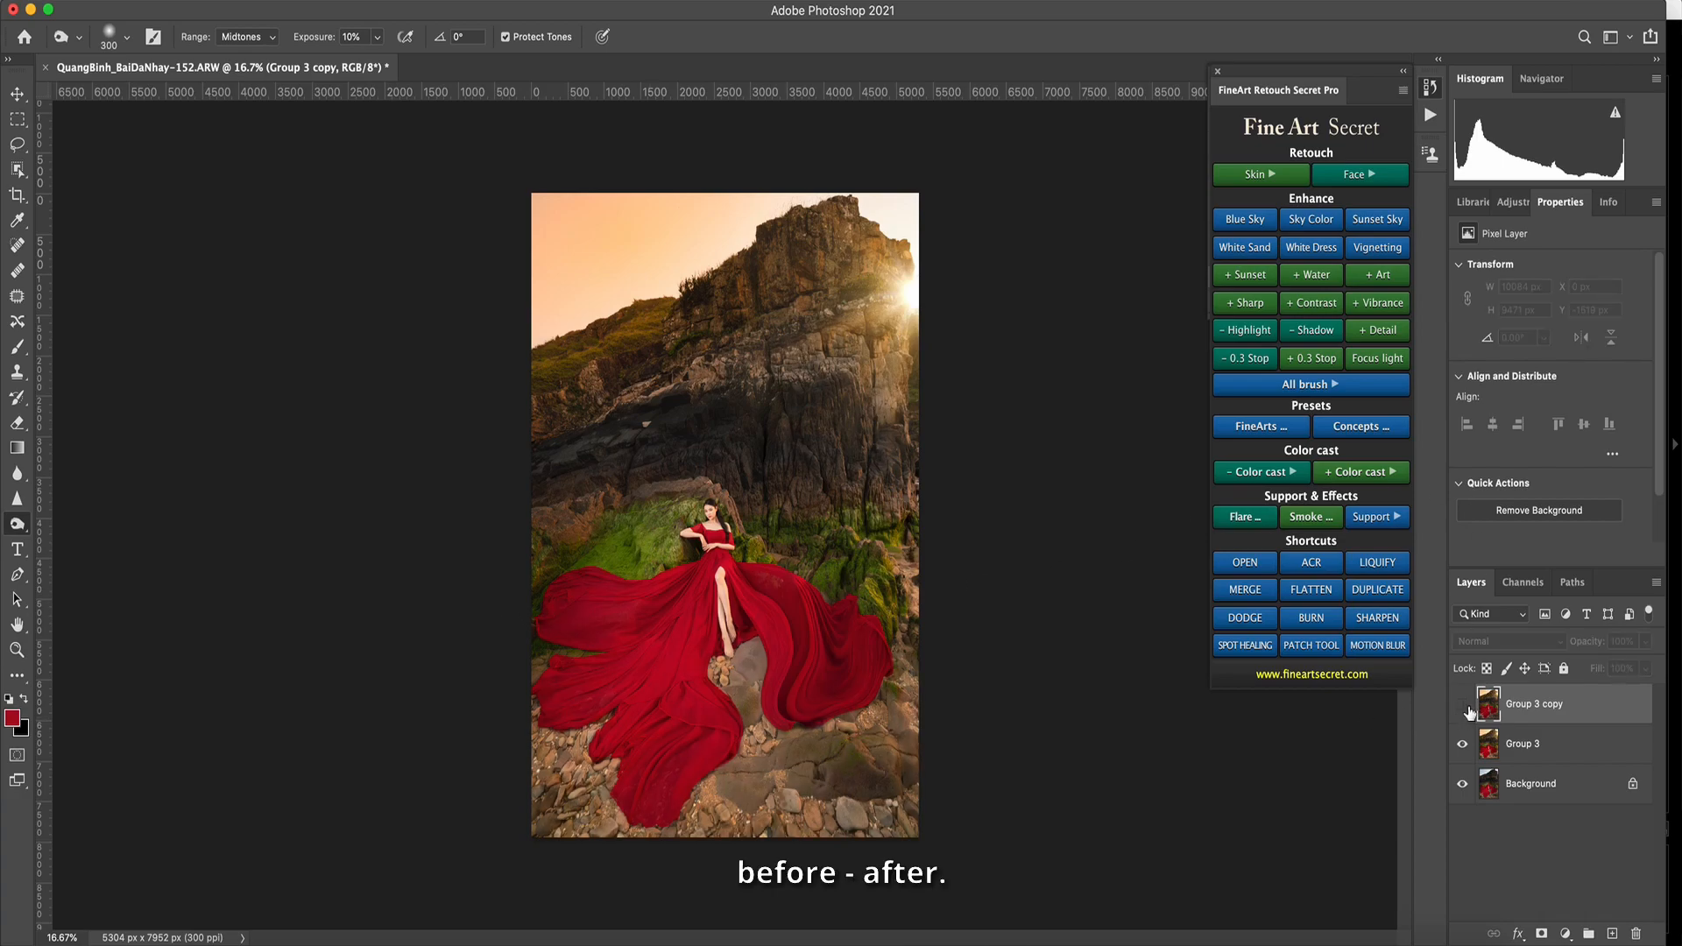
pyautogui.click(1463, 704)
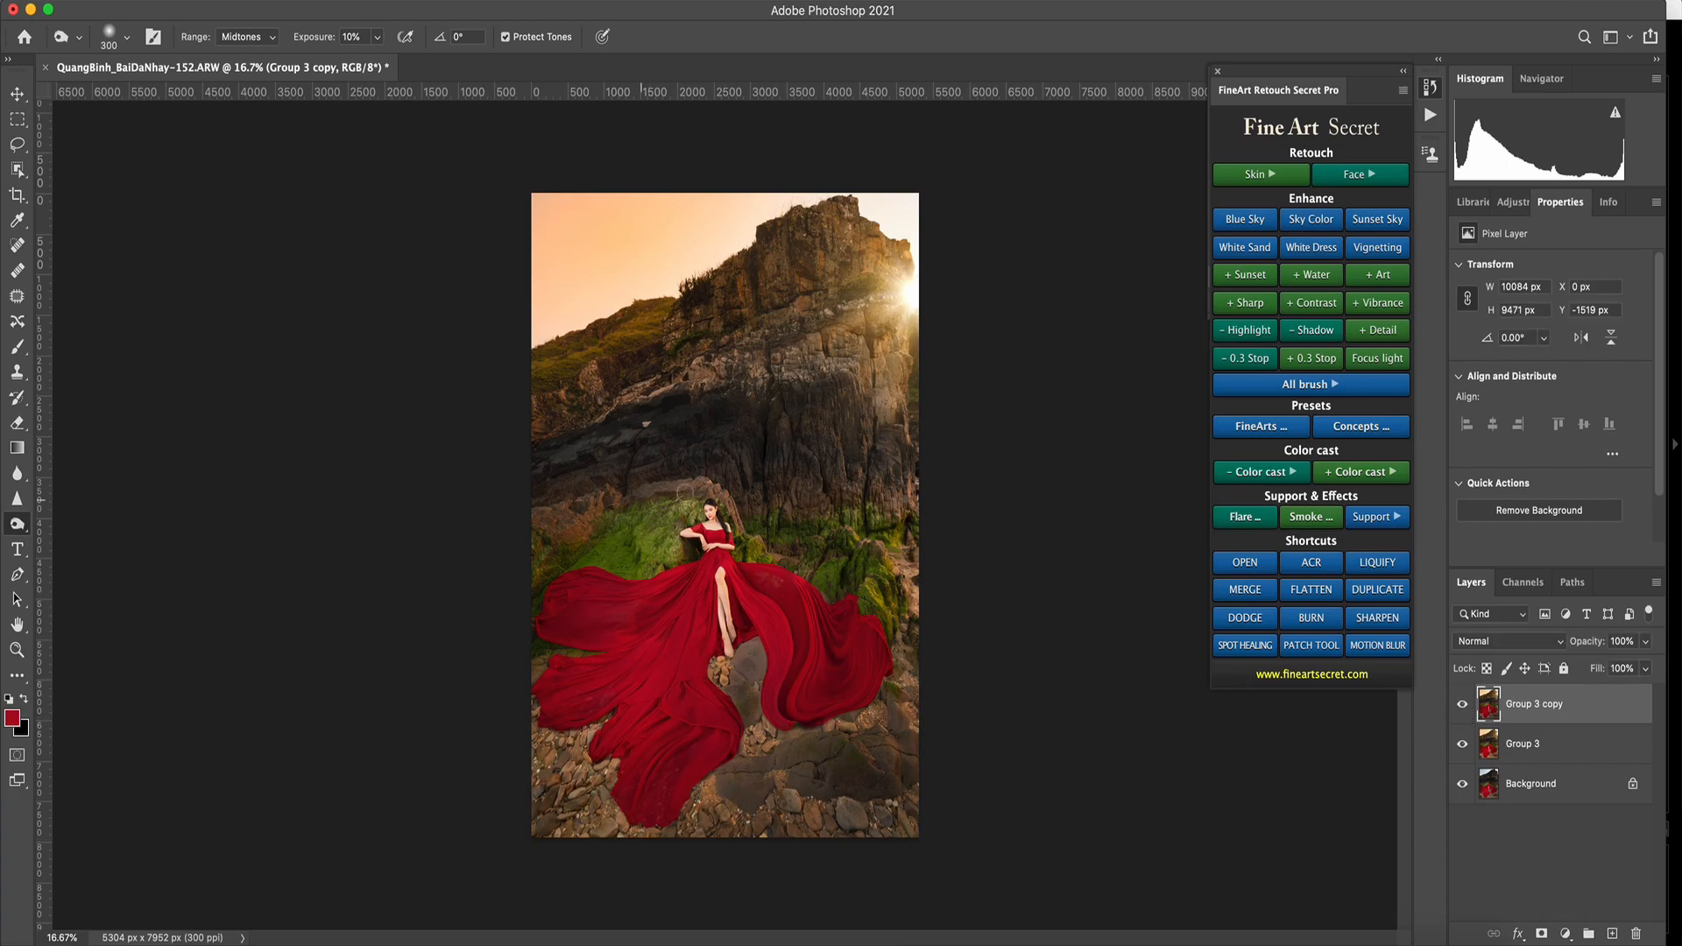
# Apply the + Green color cast effect to make the mossy rocks stand out.
pyautogui.press('[')
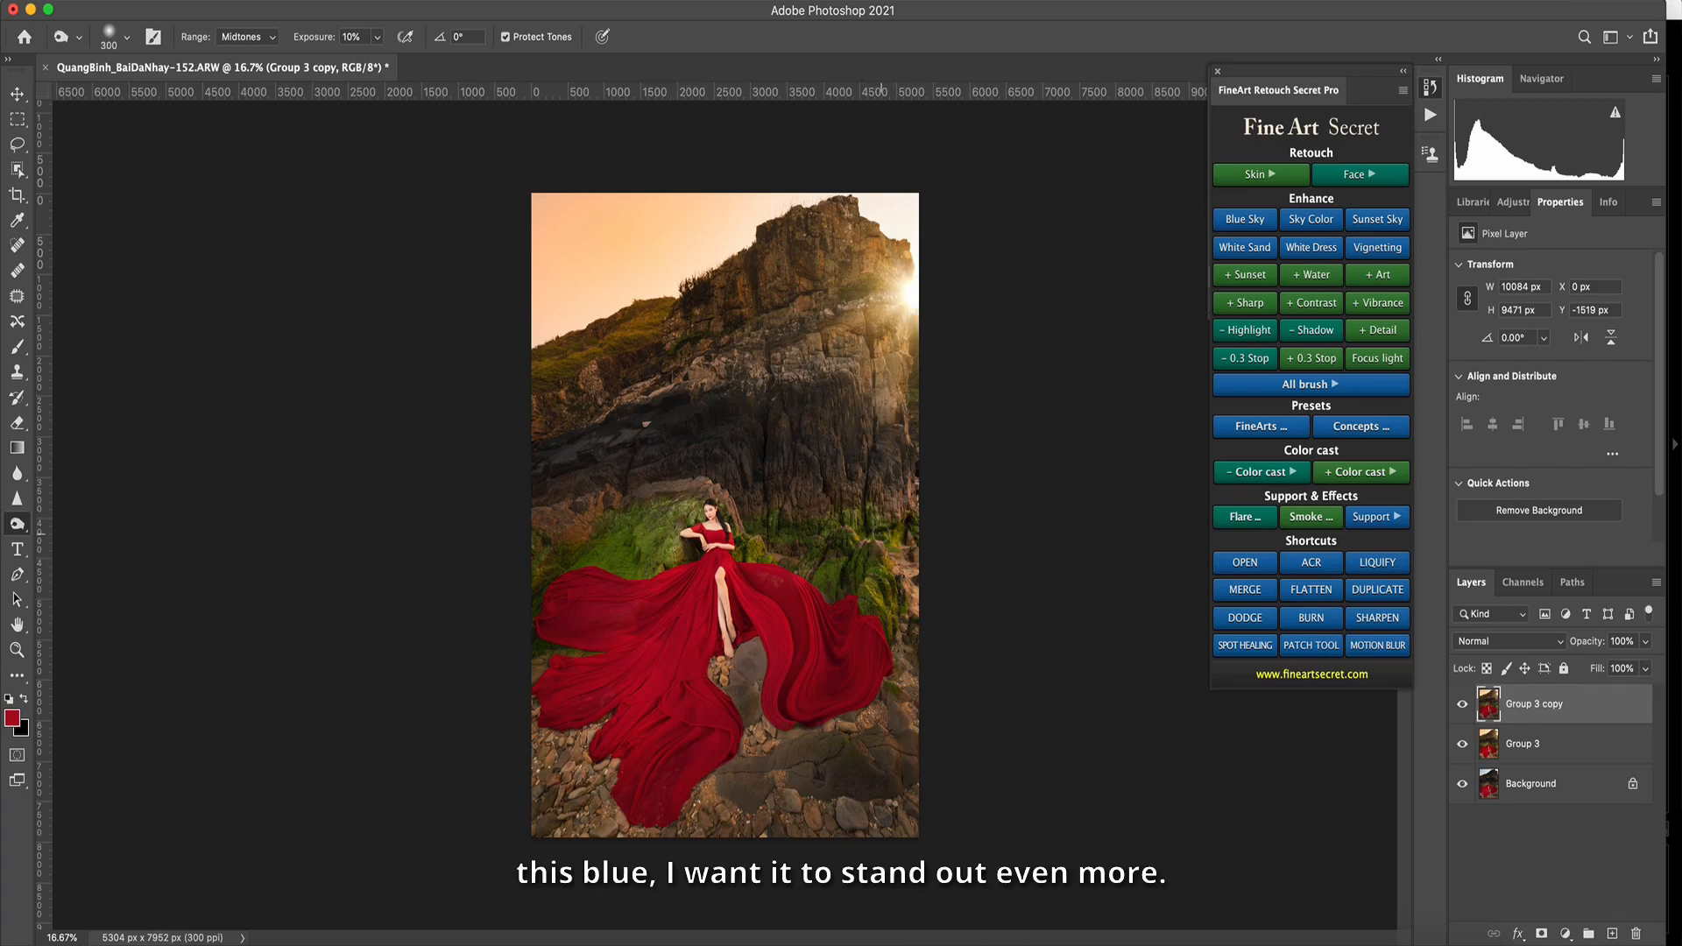
pyautogui.press(']')
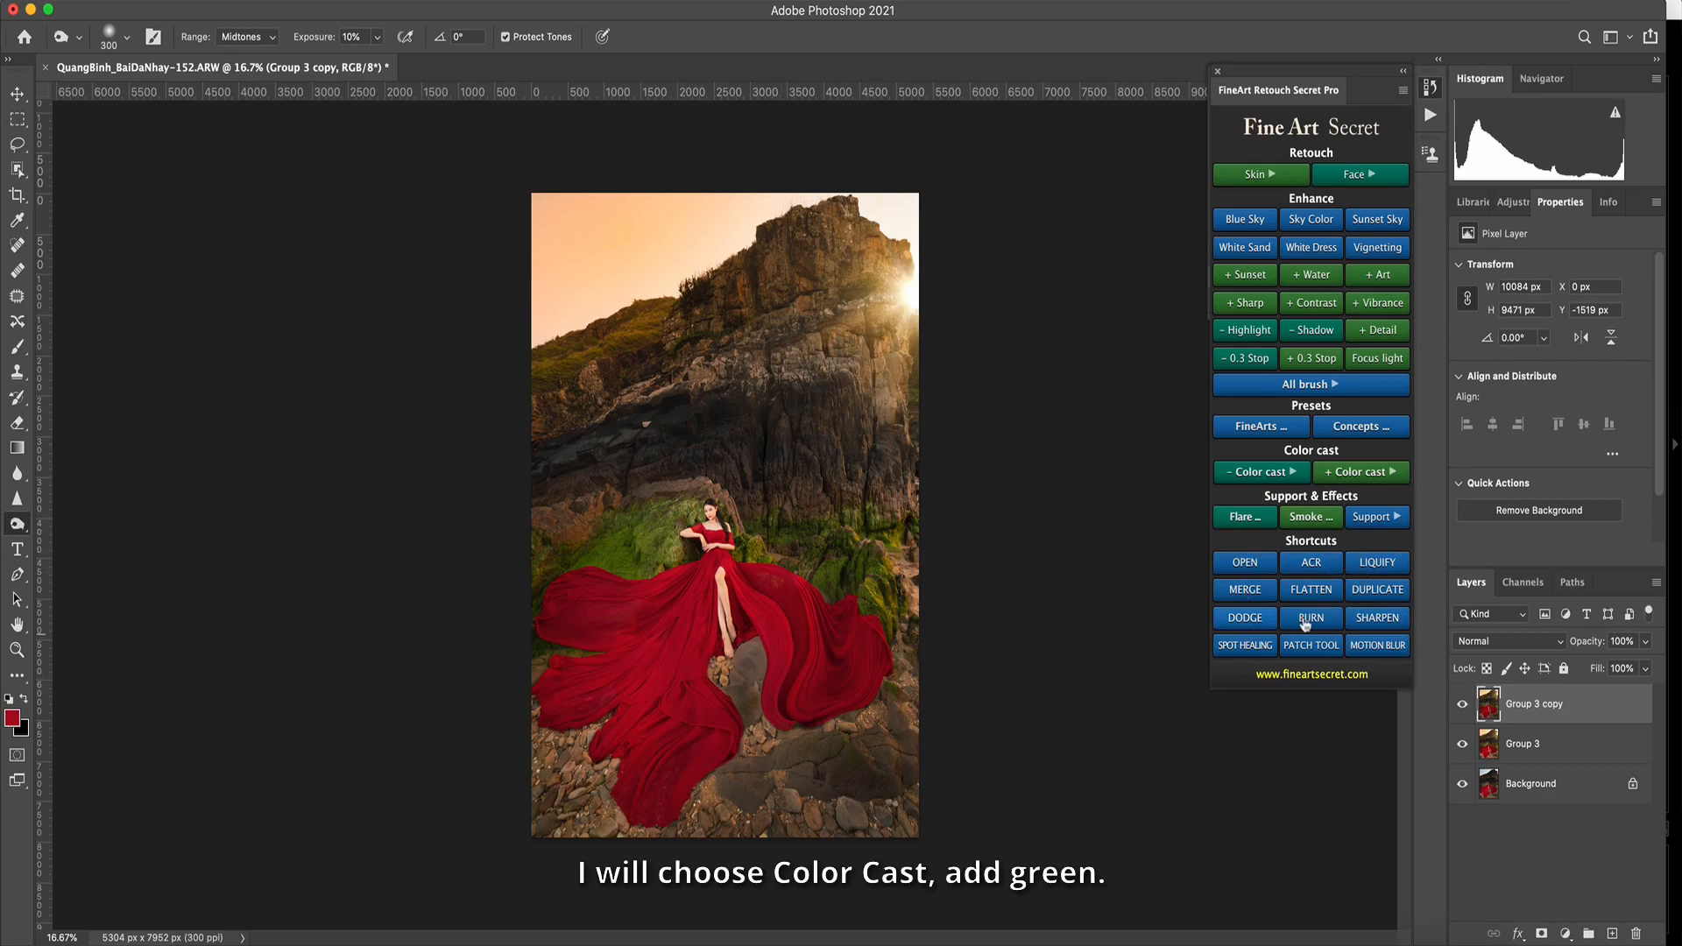
pyautogui.click(1362, 473)
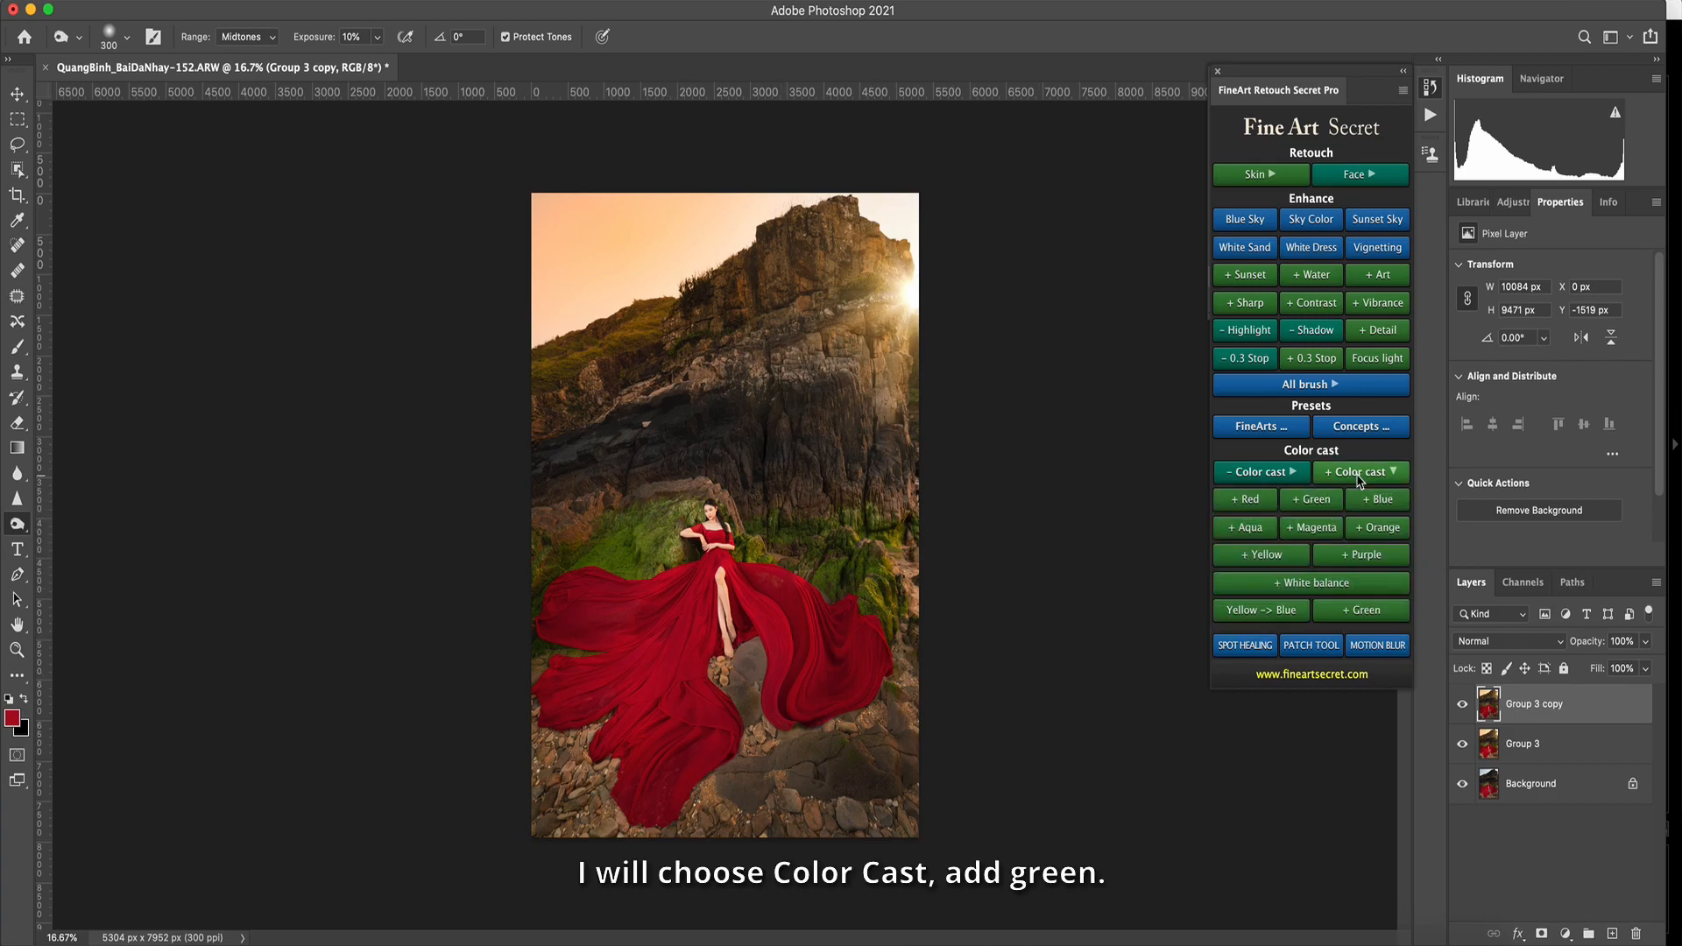
pyautogui.click(1309, 500)
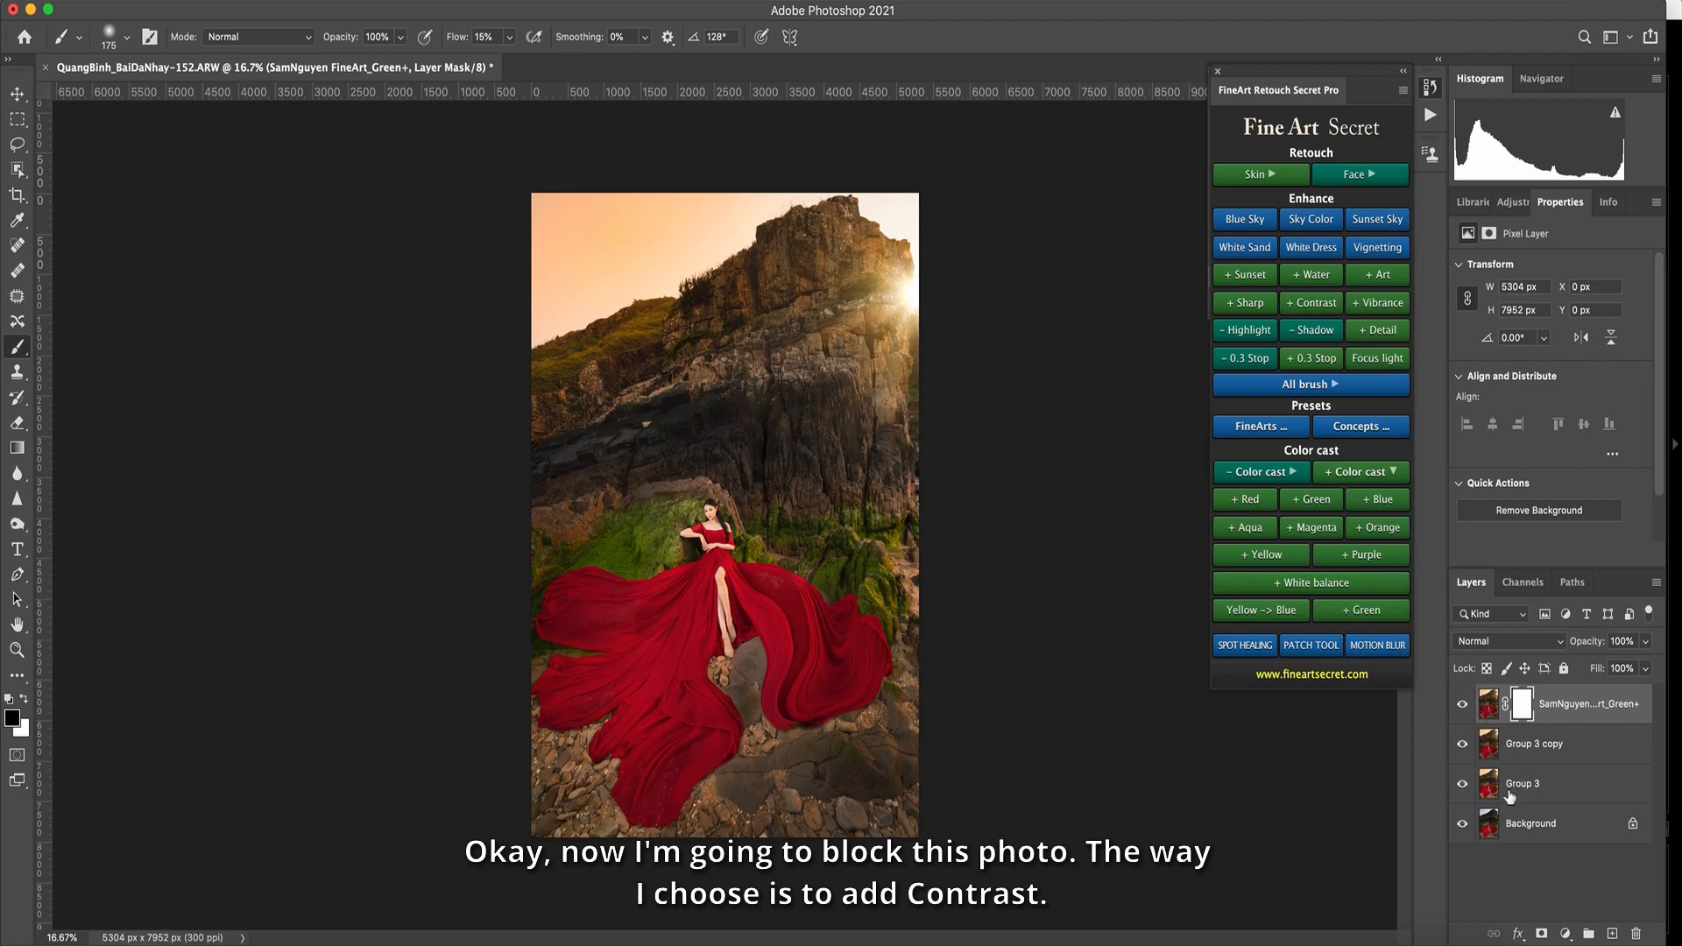
# Apply the brushable + Contrast effect above the green color cast layer.
pyautogui.click(1277, 473)
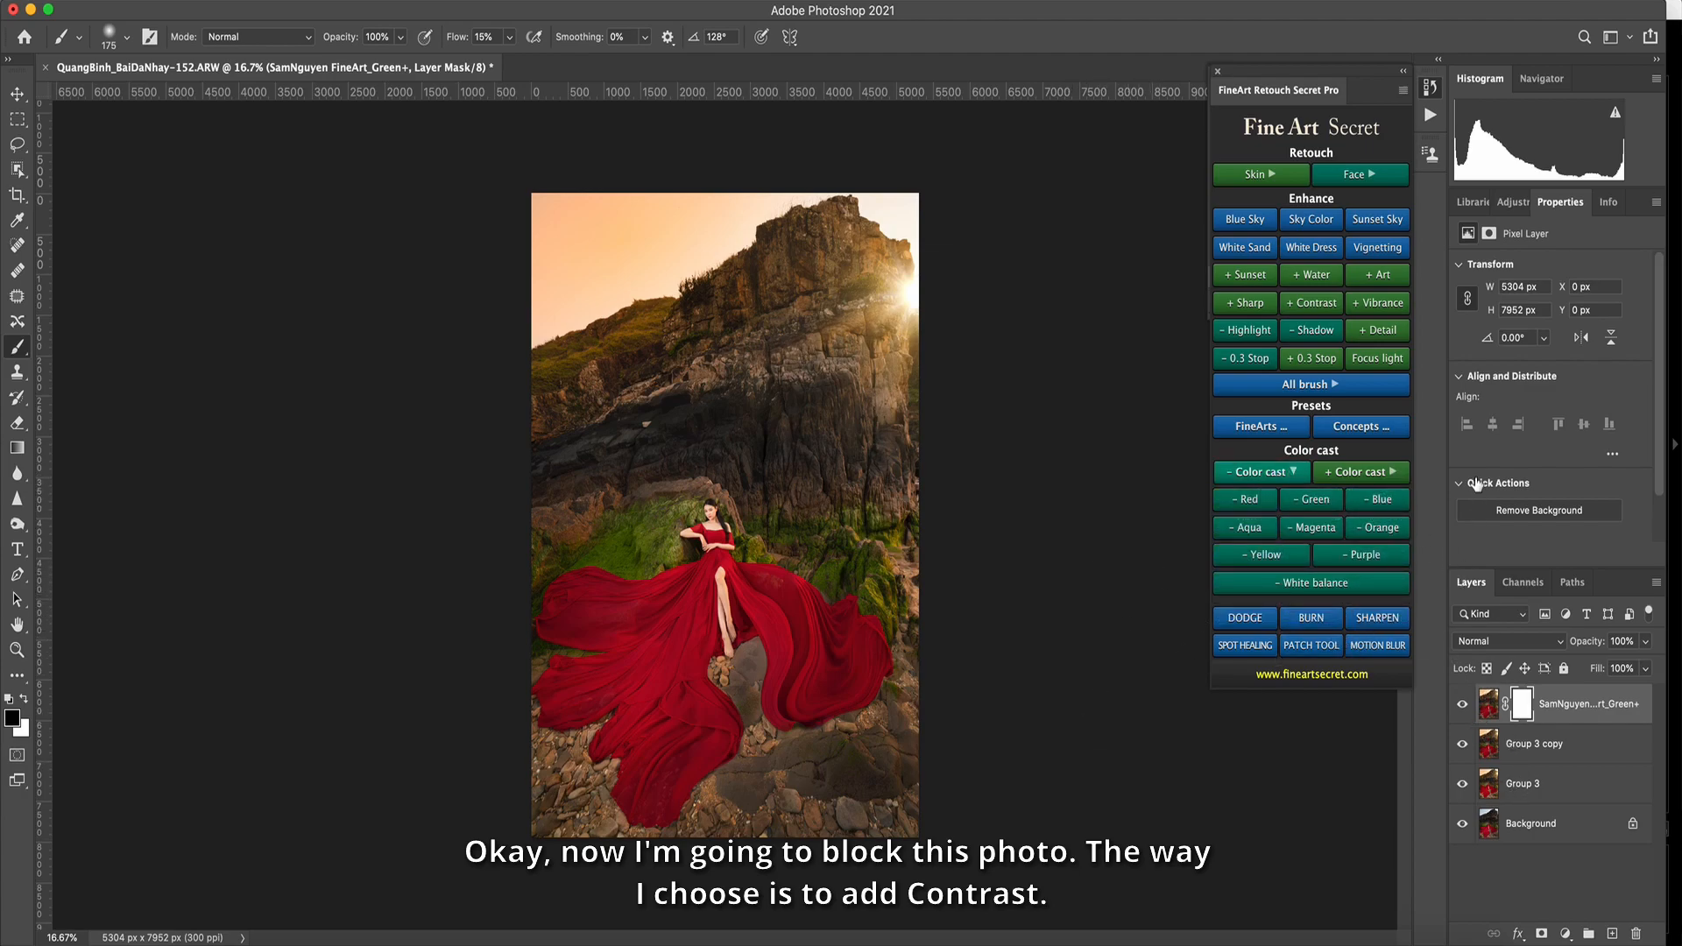
pyautogui.click(1317, 386)
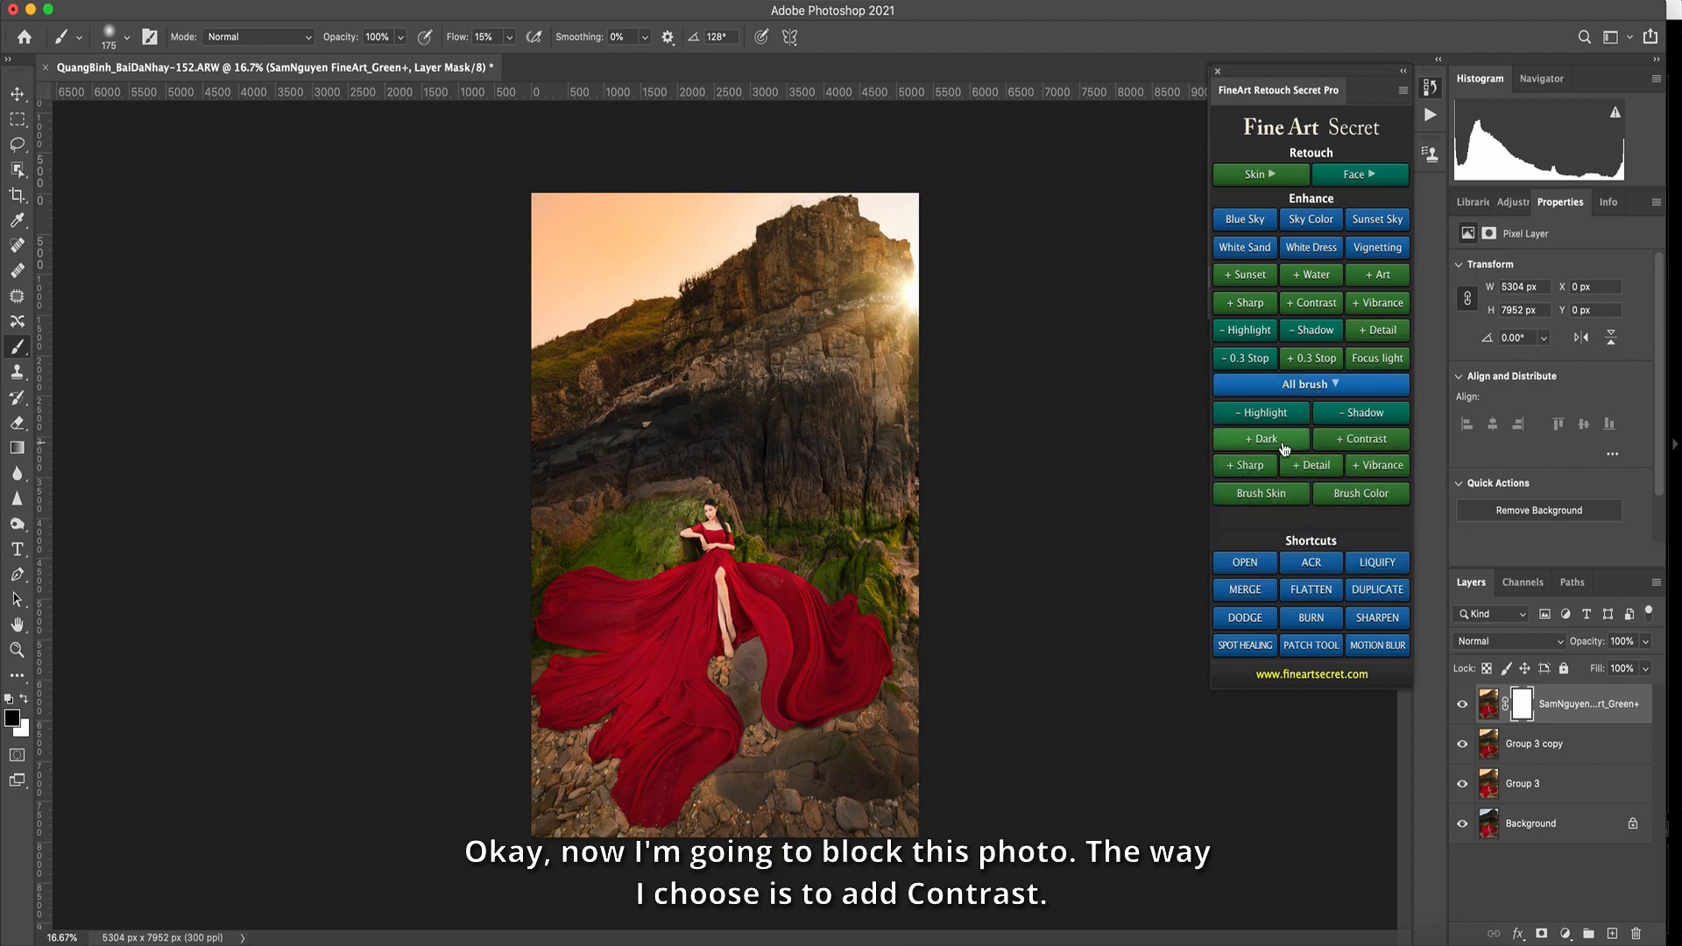
pyautogui.click(1366, 438)
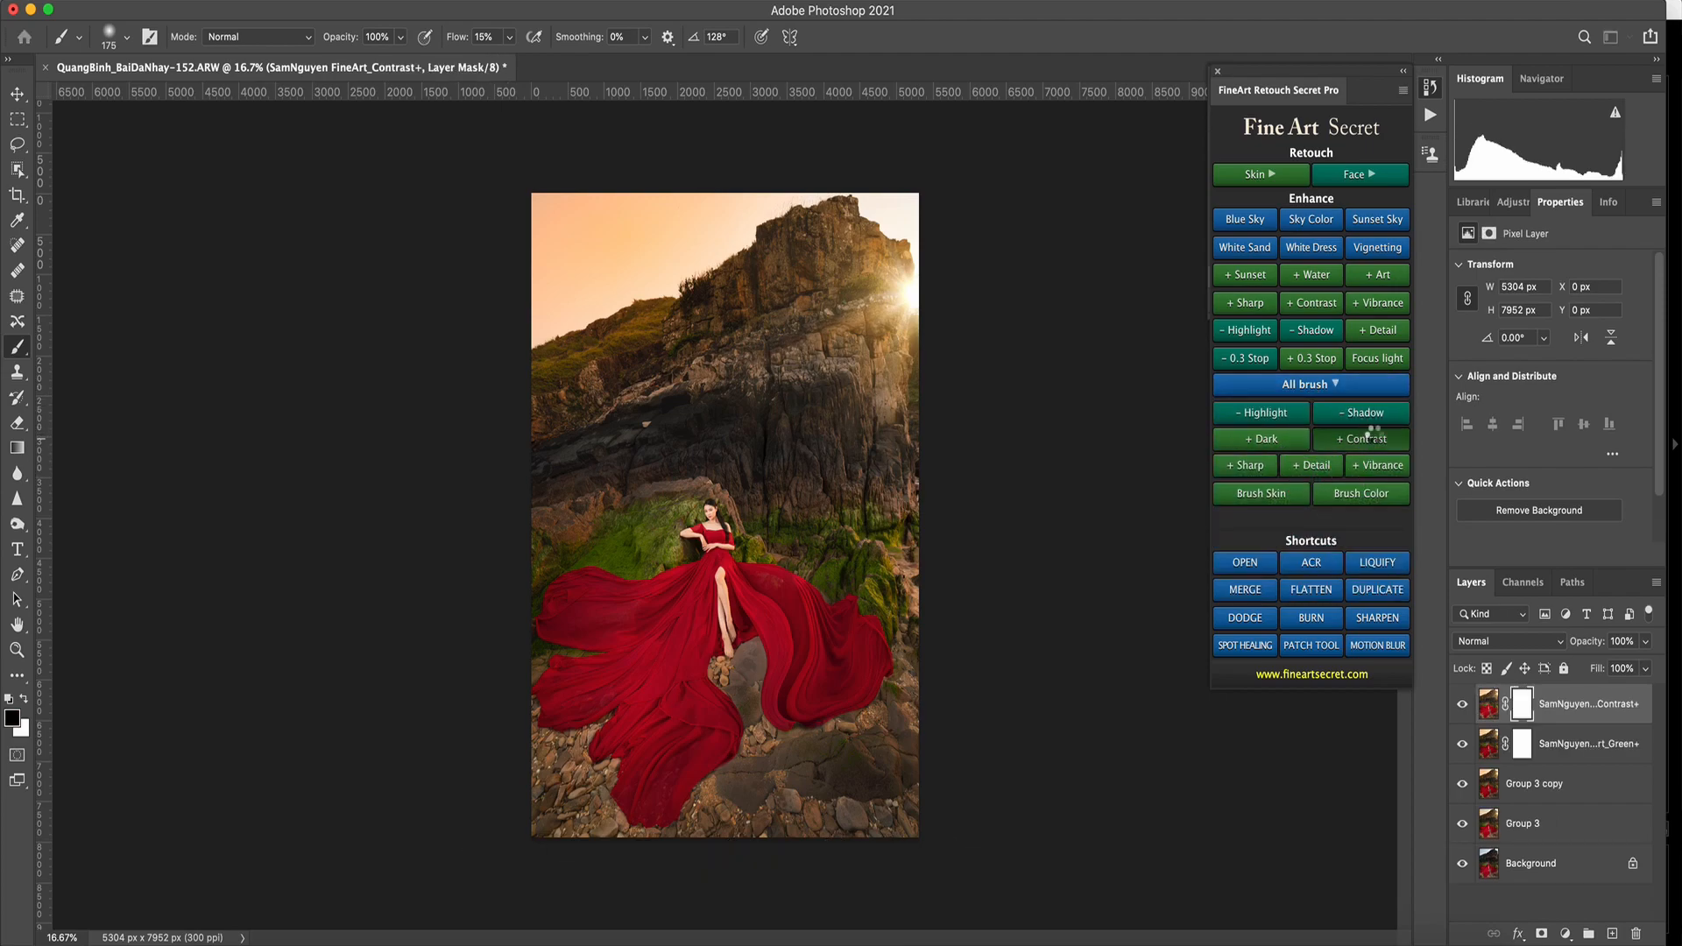
# Paint the contrast effect onto the left-hand dress folds with 80 and 60 px brushes.
pyautogui.press('super+equal')
pyautogui.press('super+equal')
pyautogui.press('super+equal')
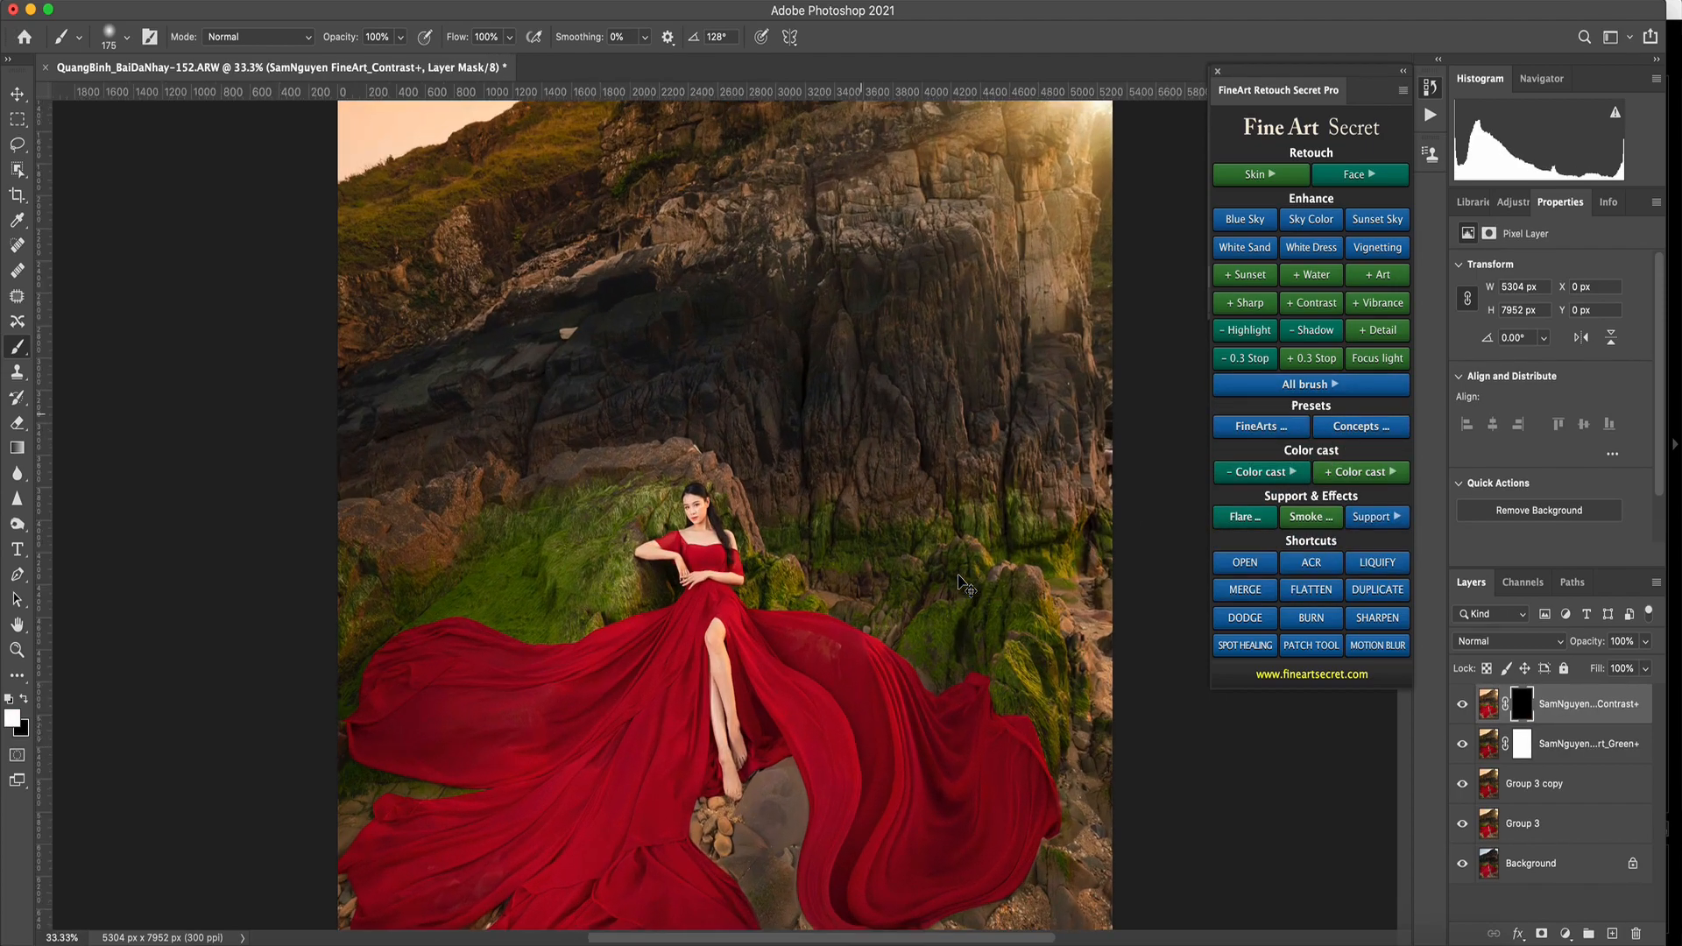
pyautogui.moveTo(560, 516); pyautogui.dragTo(613, 326)
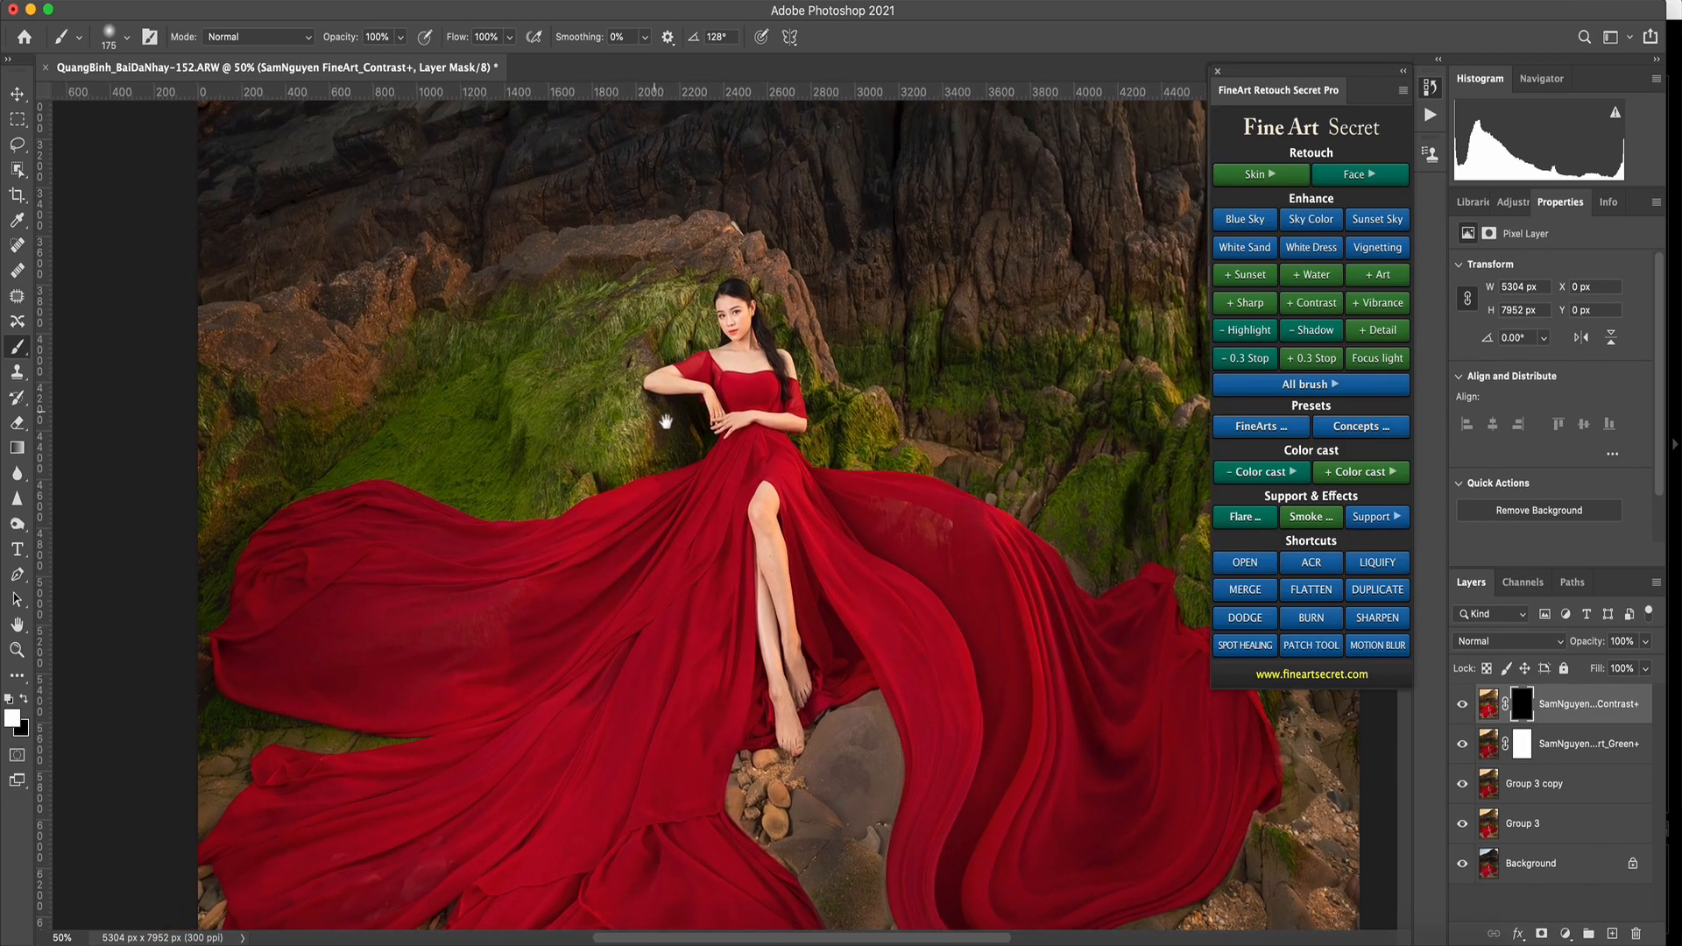
pyautogui.press('[')
pyautogui.press('[')
pyautogui.press('[')
pyautogui.press('[')
pyautogui.press('[')
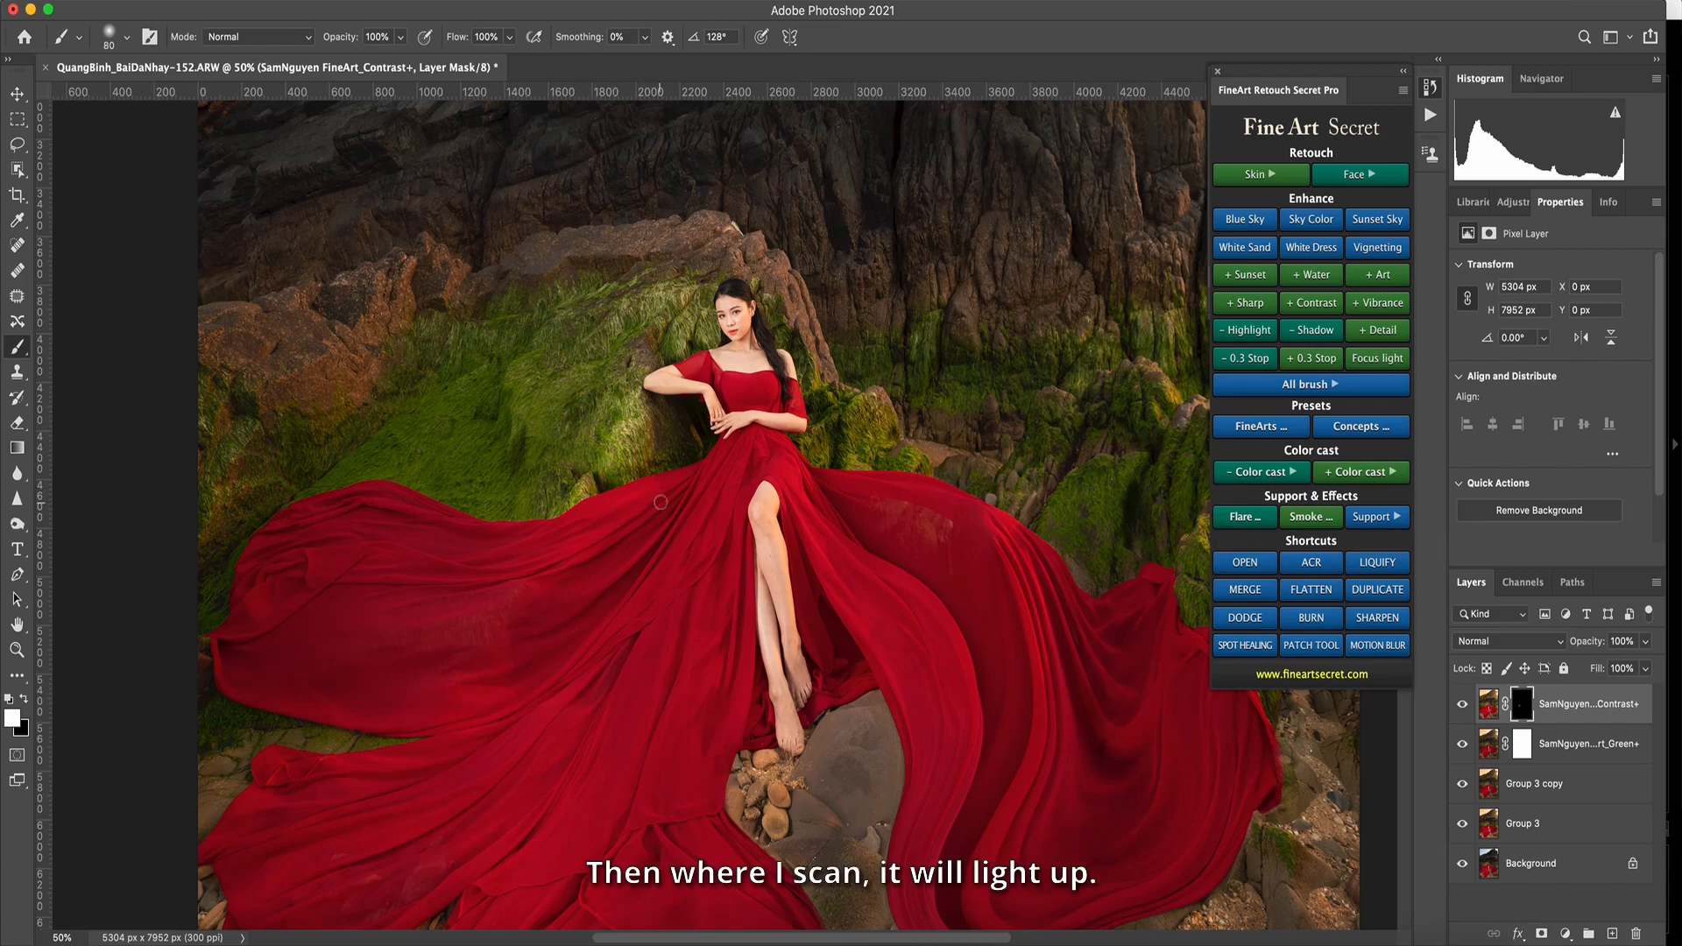
pyautogui.moveTo(530, 572); pyautogui.dragTo(372, 595)
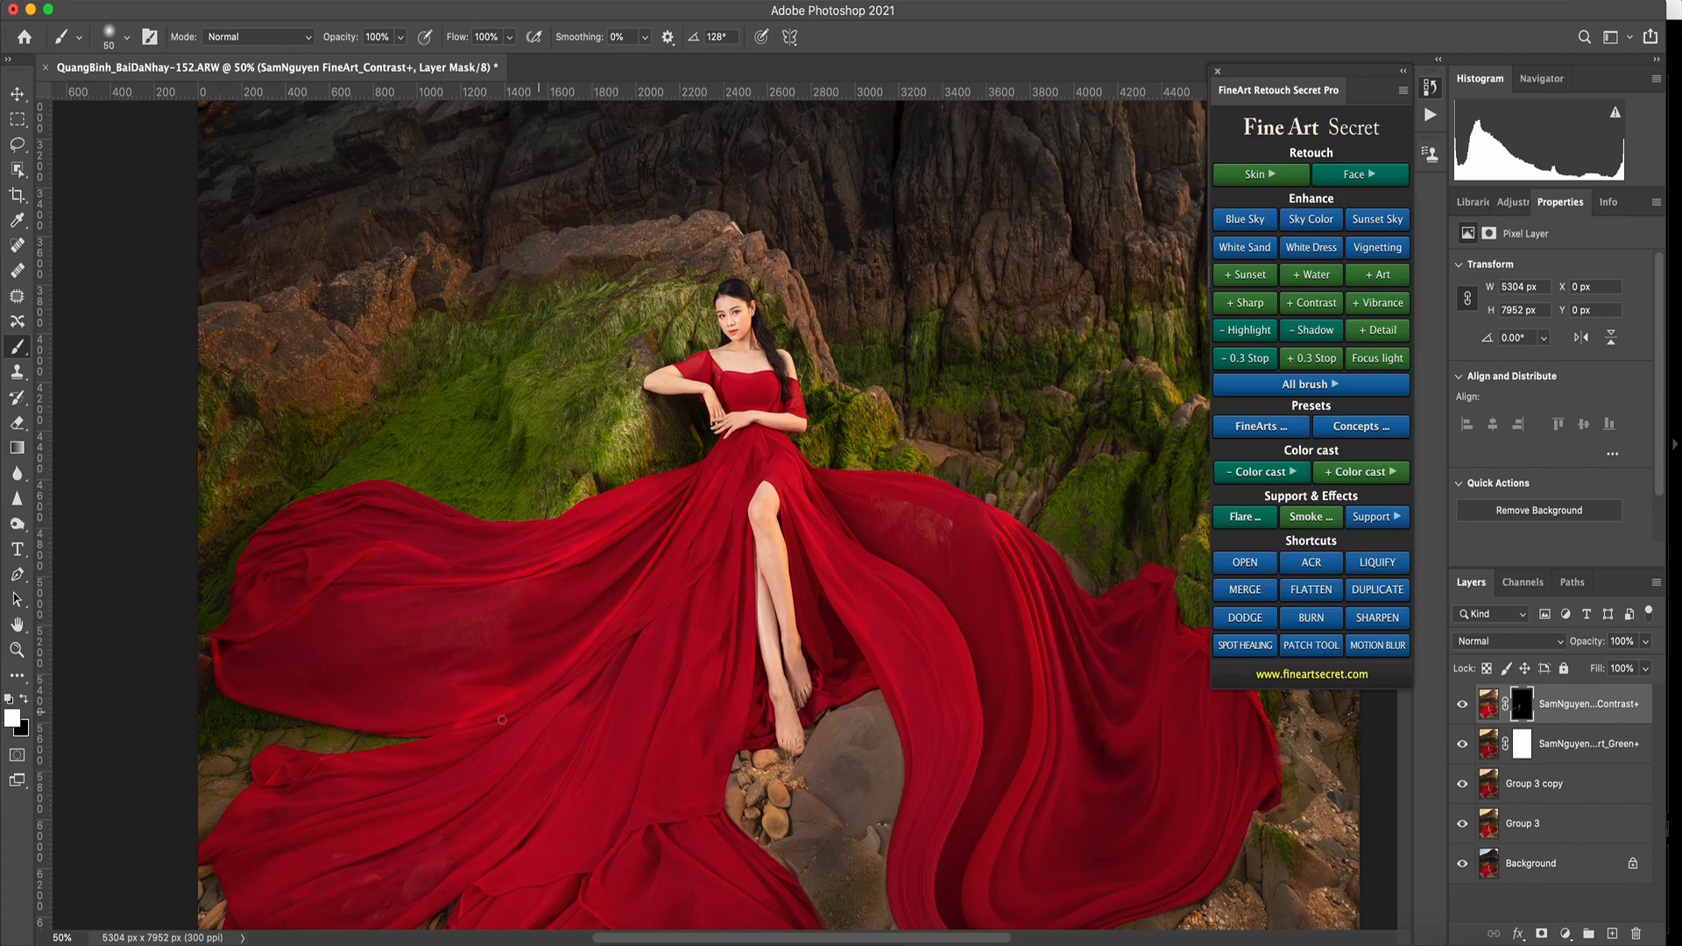
# Paint contrast along the central and right-hand dress folds with a 60 px brush.
pyautogui.moveTo(581, 690)
pyautogui.mouseDown()
pyautogui.moveTo(688, 511)
pyautogui.moveTo(575, 618)
pyautogui.mouseUp()
pyautogui.moveTo(744, 477); pyautogui.dragTo(578, 701)
pyautogui.moveTo(632, 766); pyautogui.dragTo(561, 832)
pyautogui.moveTo(804, 435); pyautogui.dragTo(728, 660)
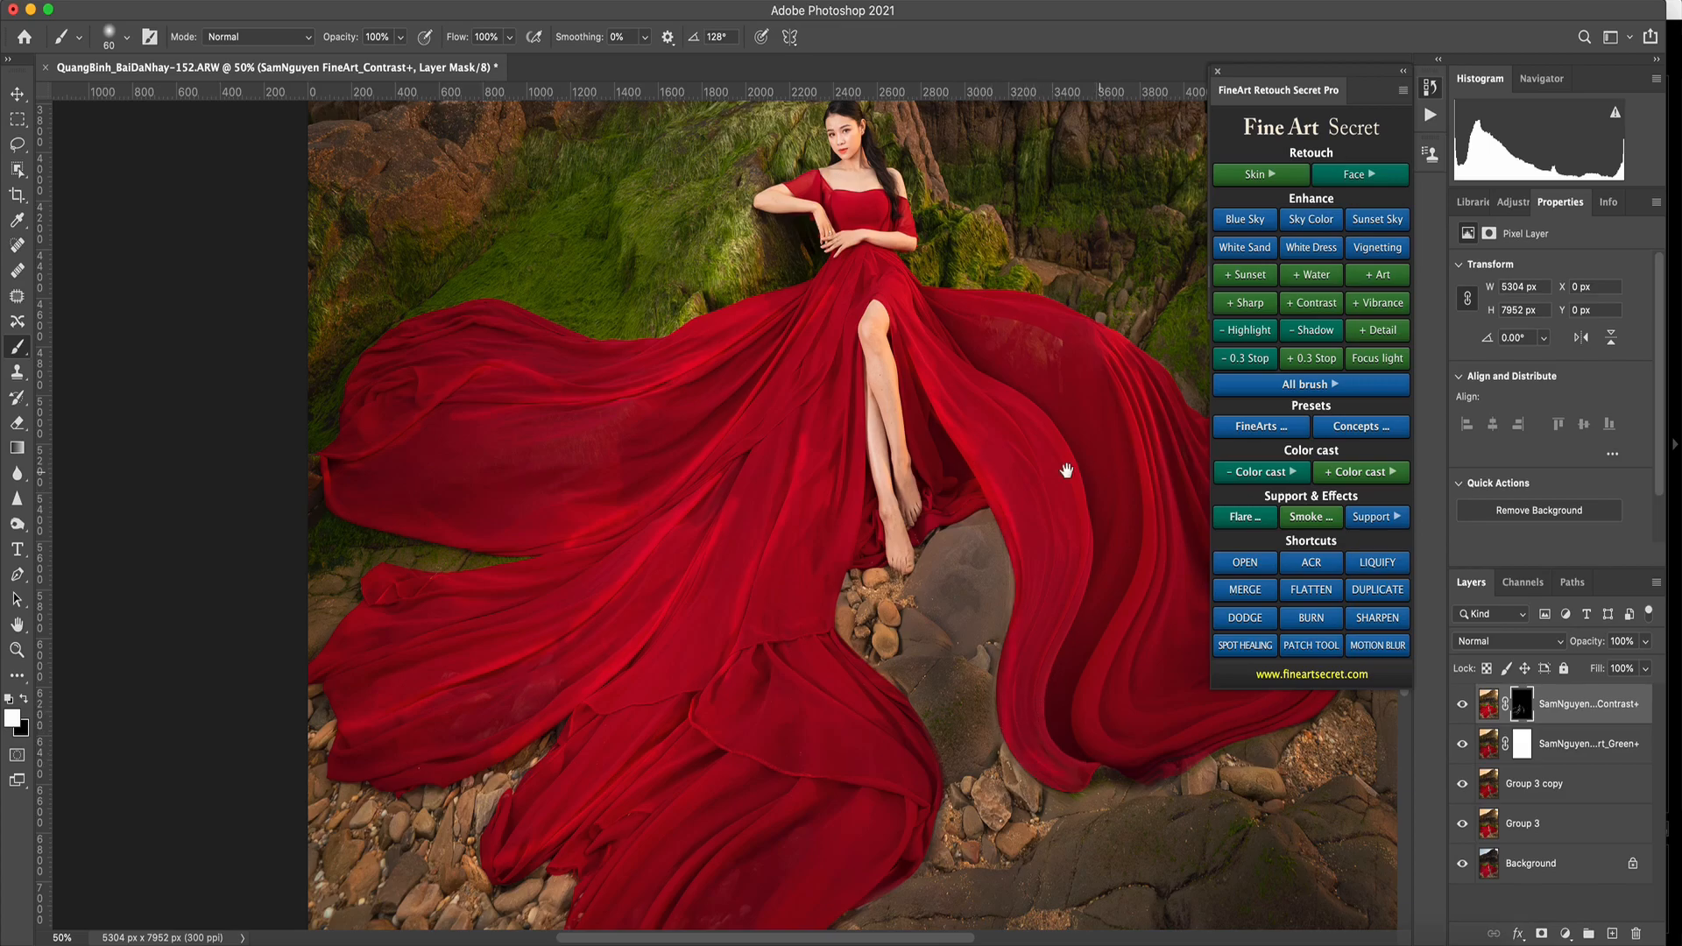
pyautogui.moveTo(1060, 504); pyautogui.dragTo(908, 580)
pyautogui.moveTo(944, 411)
pyautogui.mouseDown()
pyautogui.moveTo(986, 585)
pyautogui.moveTo(931, 808)
pyautogui.mouseUp()
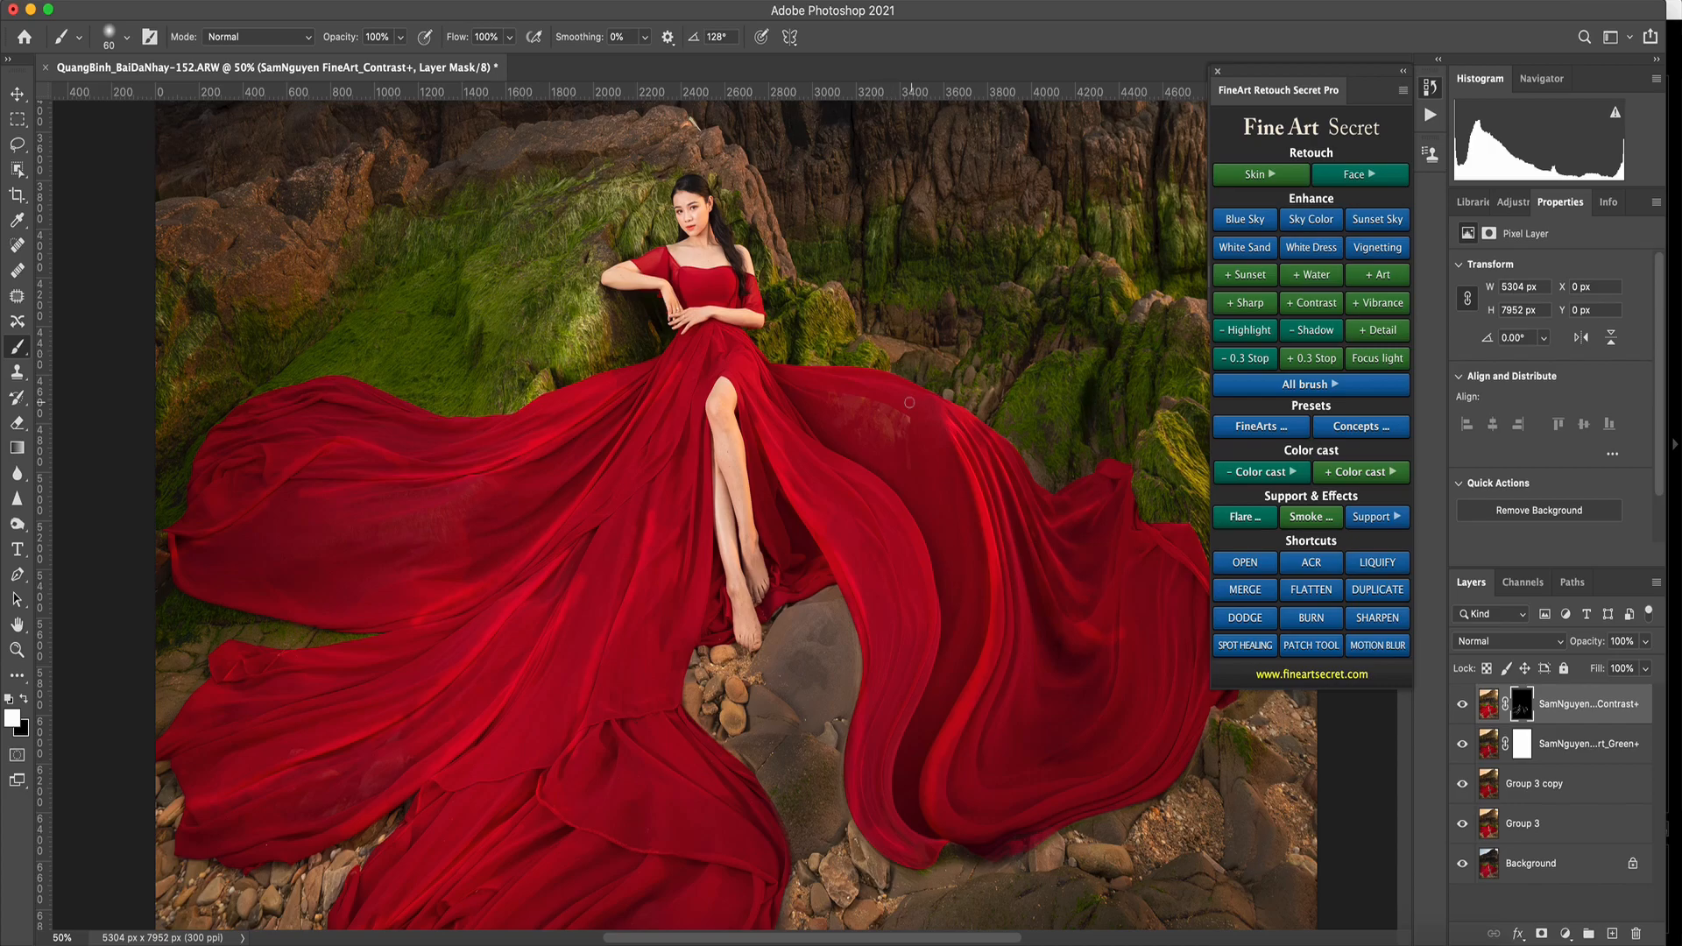
# Paint contrast onto the lower train of the dress with the 60 px brush.
pyautogui.scroll(-8, 692, 624)
pyautogui.hscroll(-3, 692, 624)
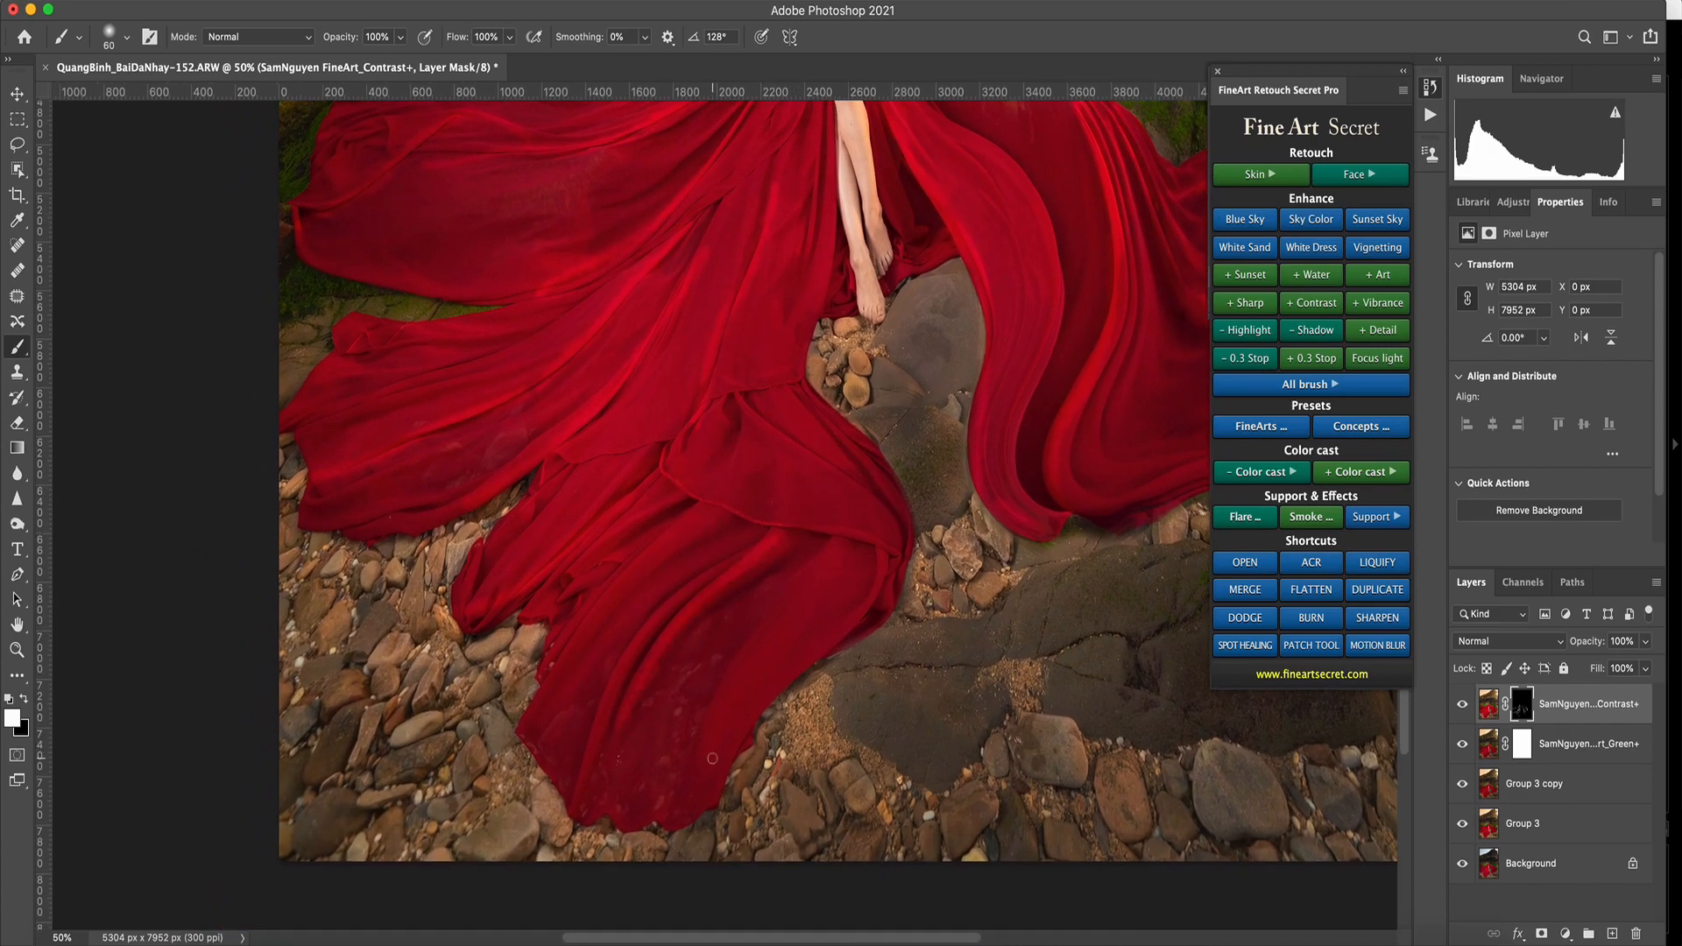
pyautogui.moveTo(761, 456); pyautogui.dragTo(752, 675)
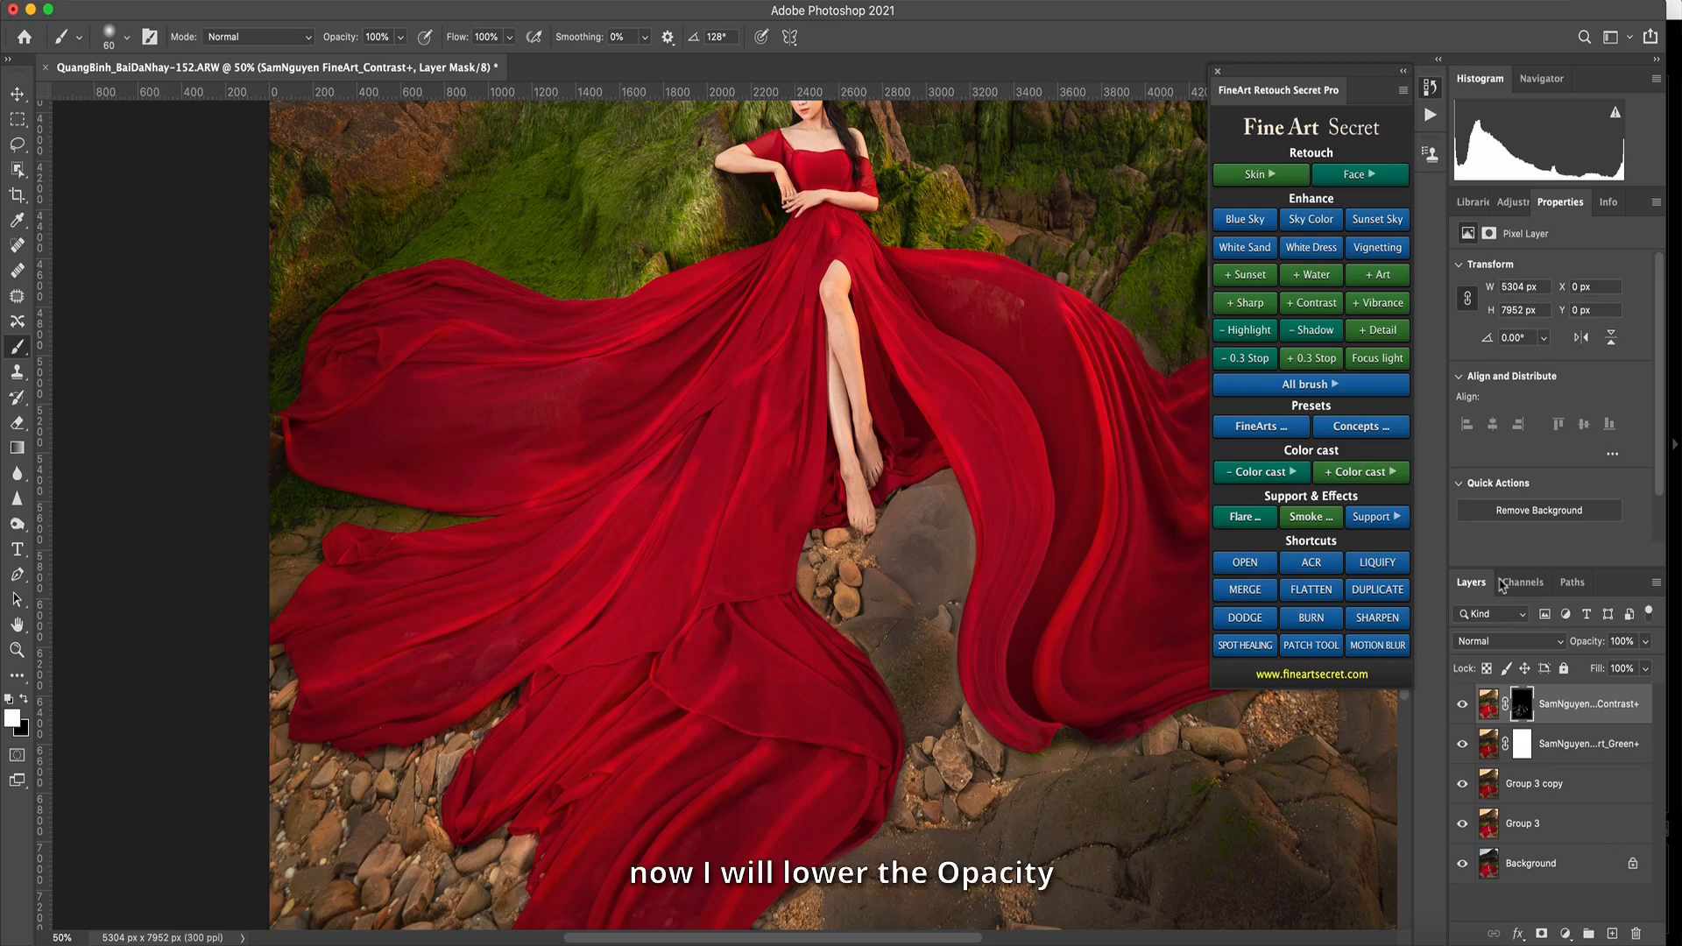
# Lower the opacity of the dress contrast layer to 62%, judging it on the whole photo.
pyautogui.click(1645, 641)
pyautogui.moveTo(1610, 674)
pyautogui.mouseDown()
pyautogui.moveTo(1593, 673)
pyautogui.moveTo(1622, 673)
pyautogui.mouseUp()
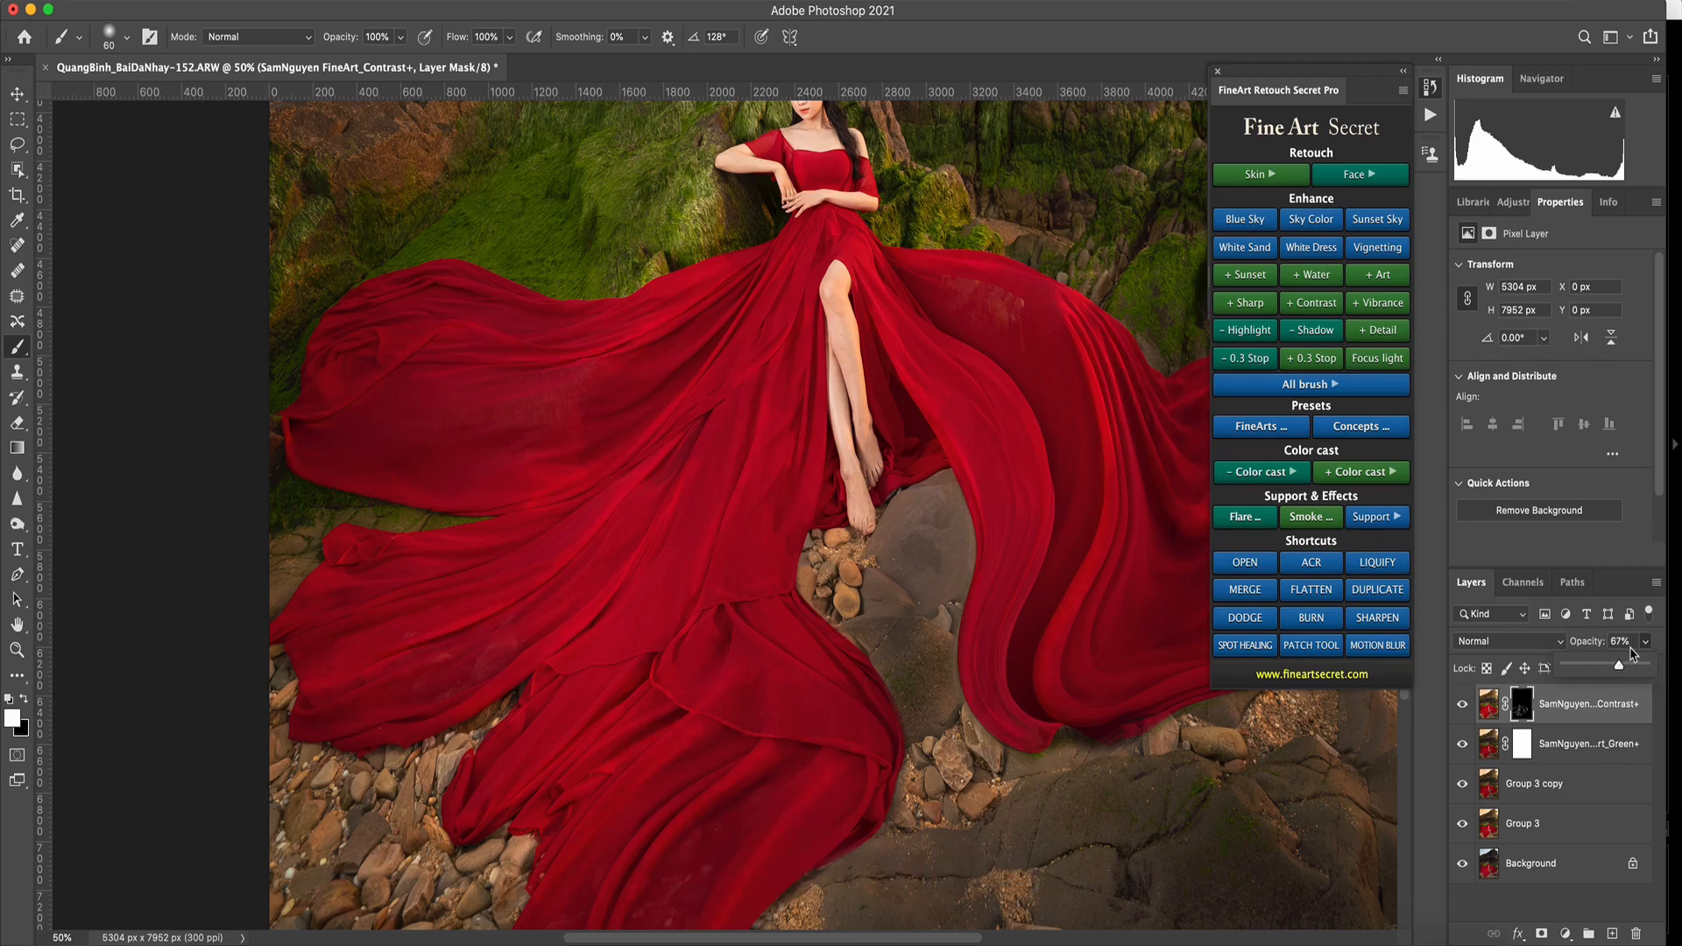
pyautogui.click(1431, 867)
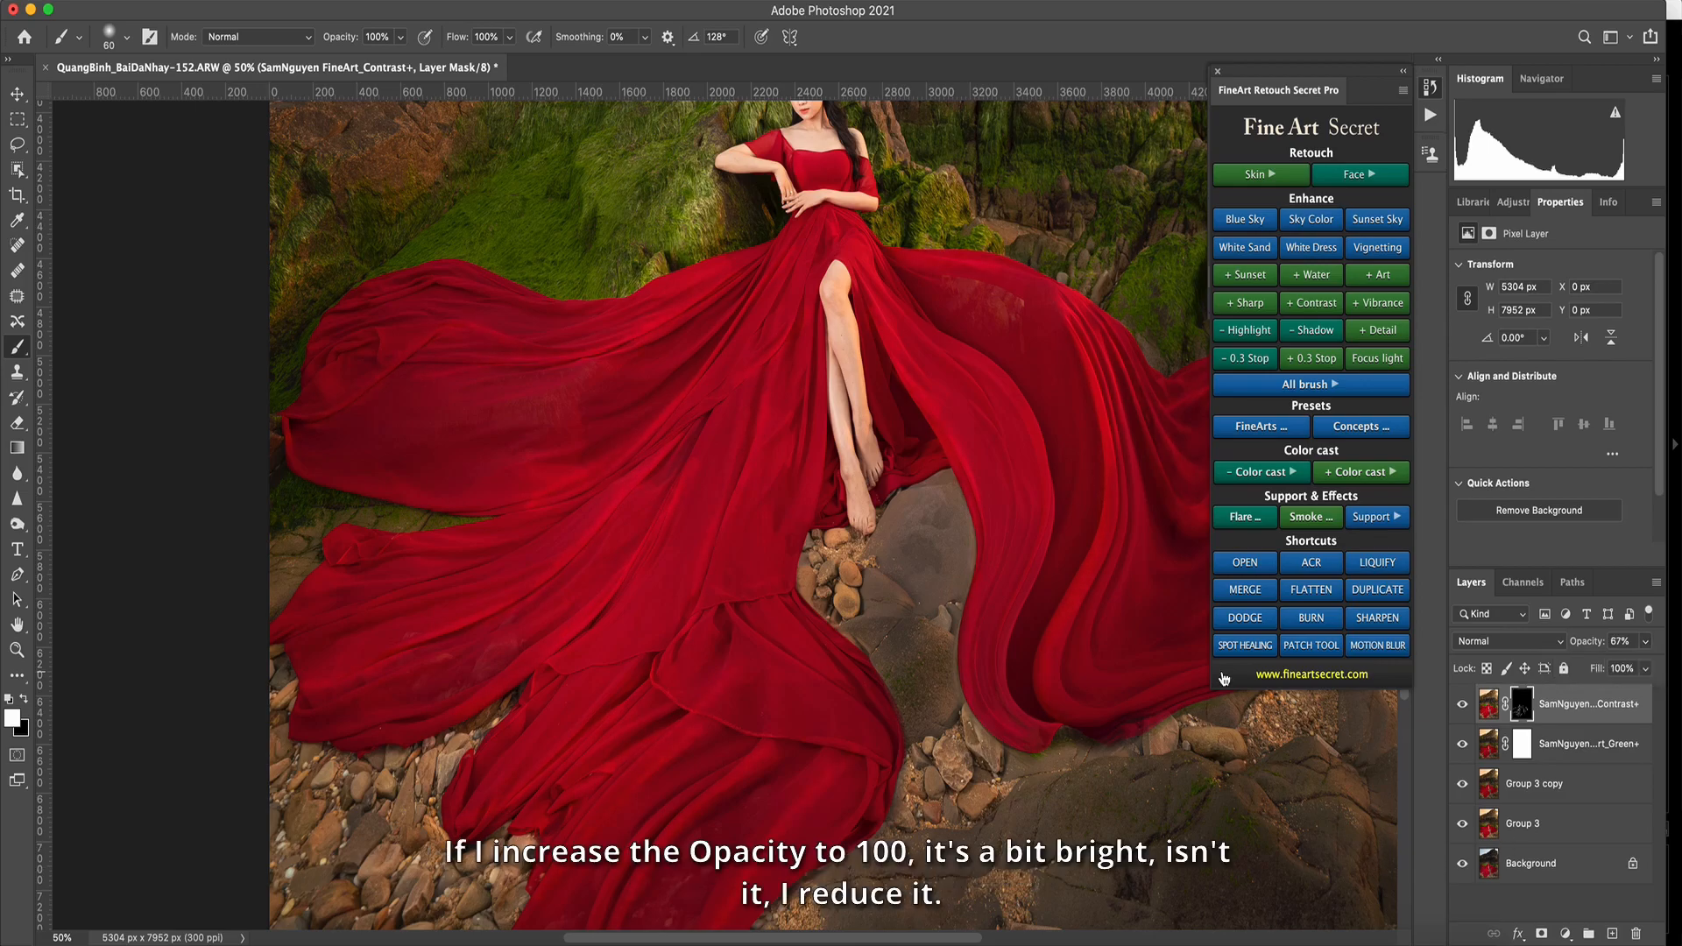
pyautogui.press('super+minus')
pyautogui.press('super+minus')
pyautogui.press('super+minus')
pyautogui.click(1645, 642)
pyautogui.moveTo(1629, 664)
pyautogui.mouseDown()
pyautogui.moveTo(1671, 682)
pyautogui.moveTo(1621, 670)
pyautogui.mouseUp()
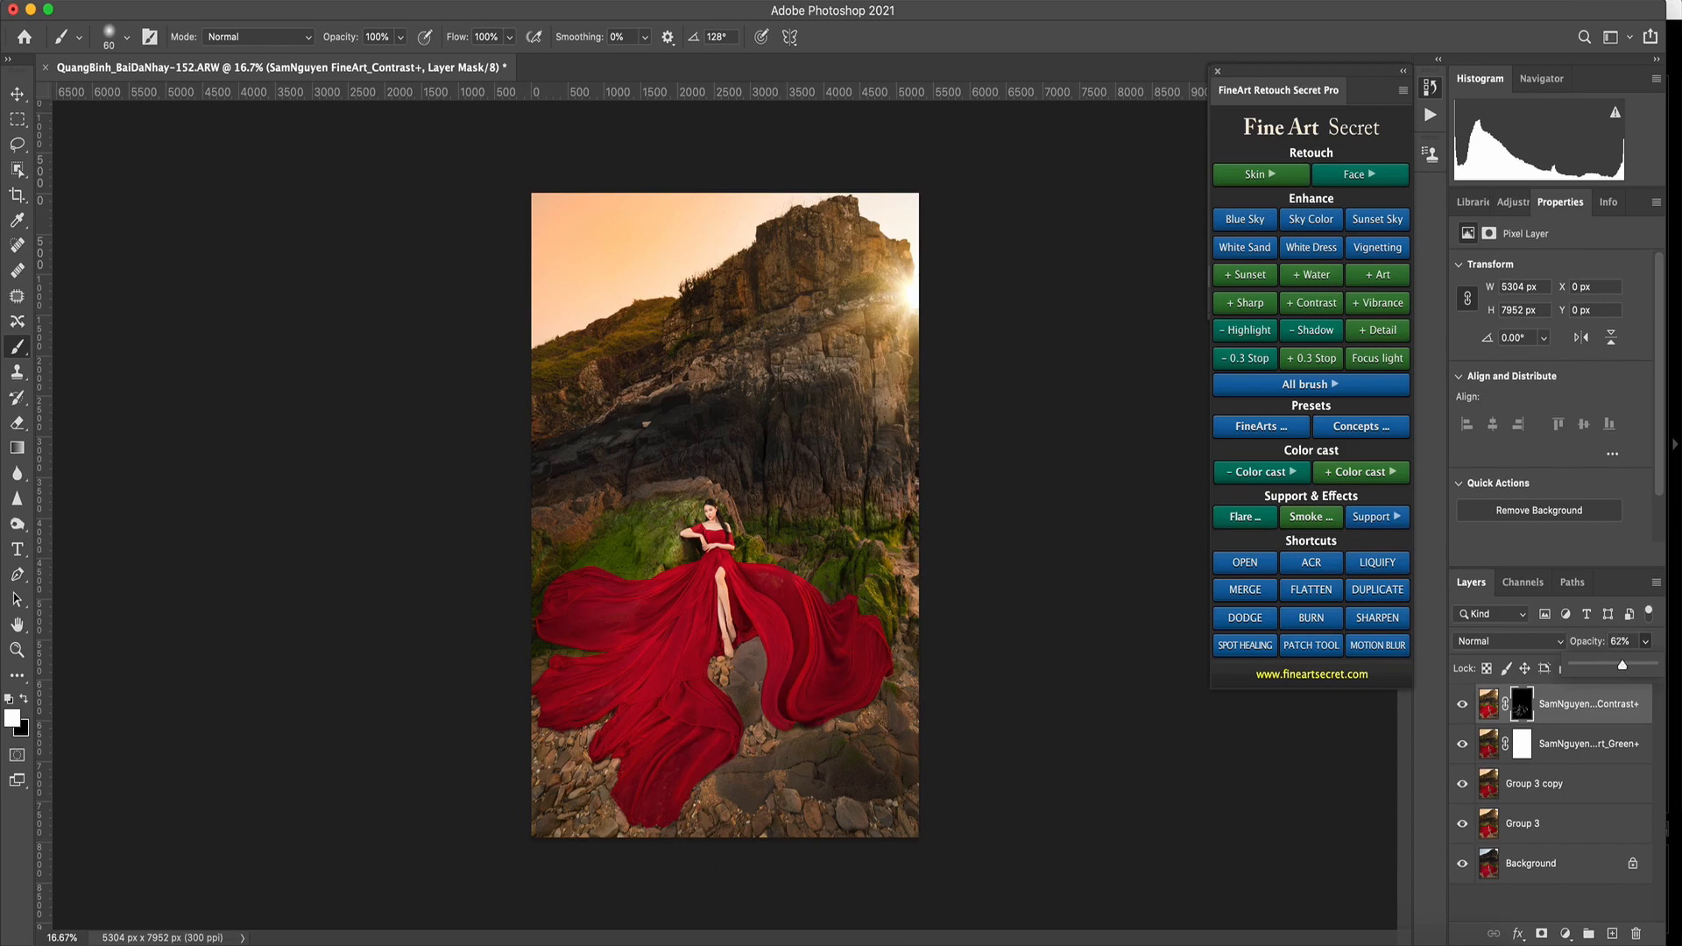
# Paint more contrast onto selected areas of the cliff and mossy rocks with 200 to 125 px brushes.
pyautogui.press(']')
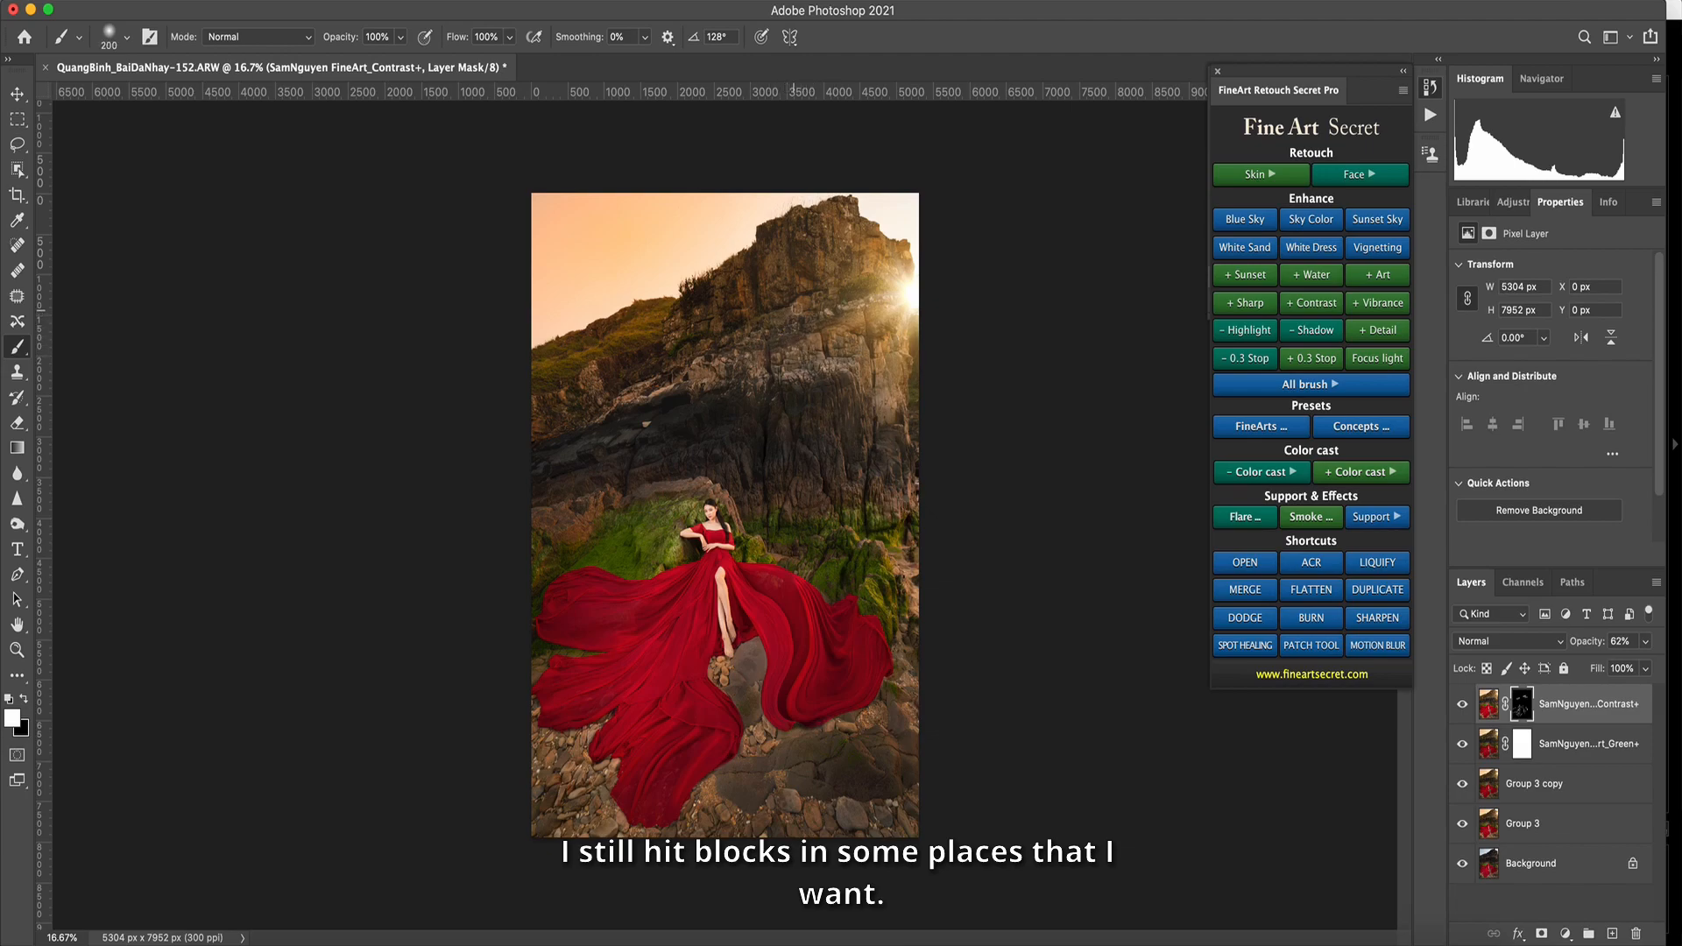
pyautogui.press('[')
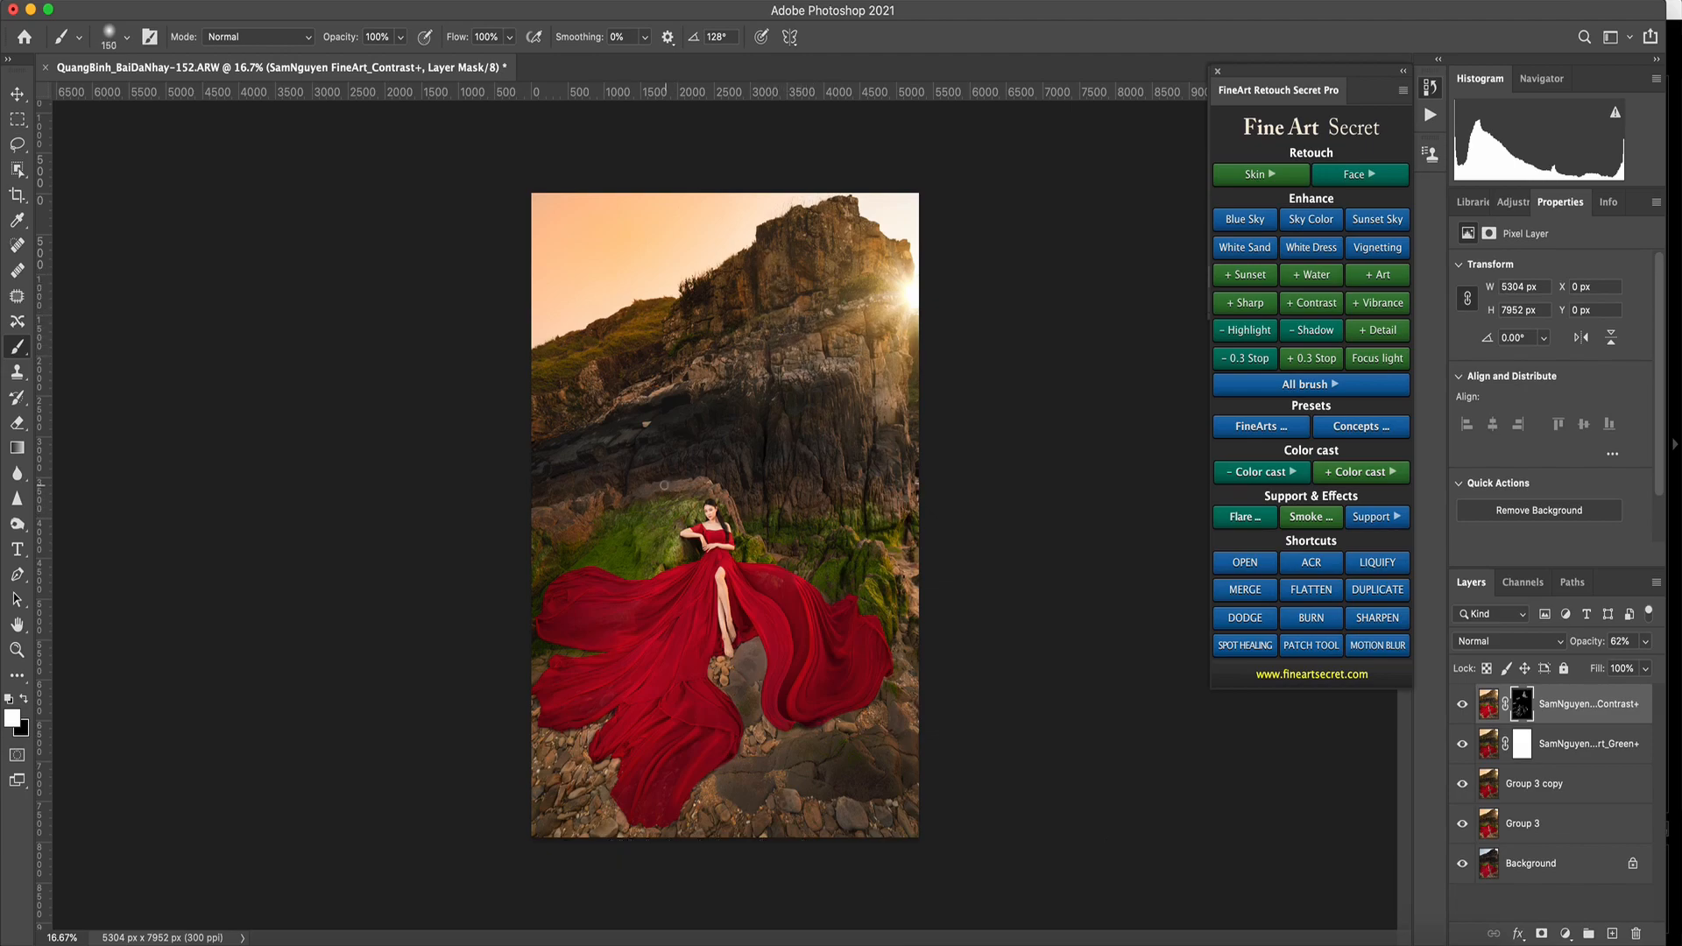
pyautogui.press(']')
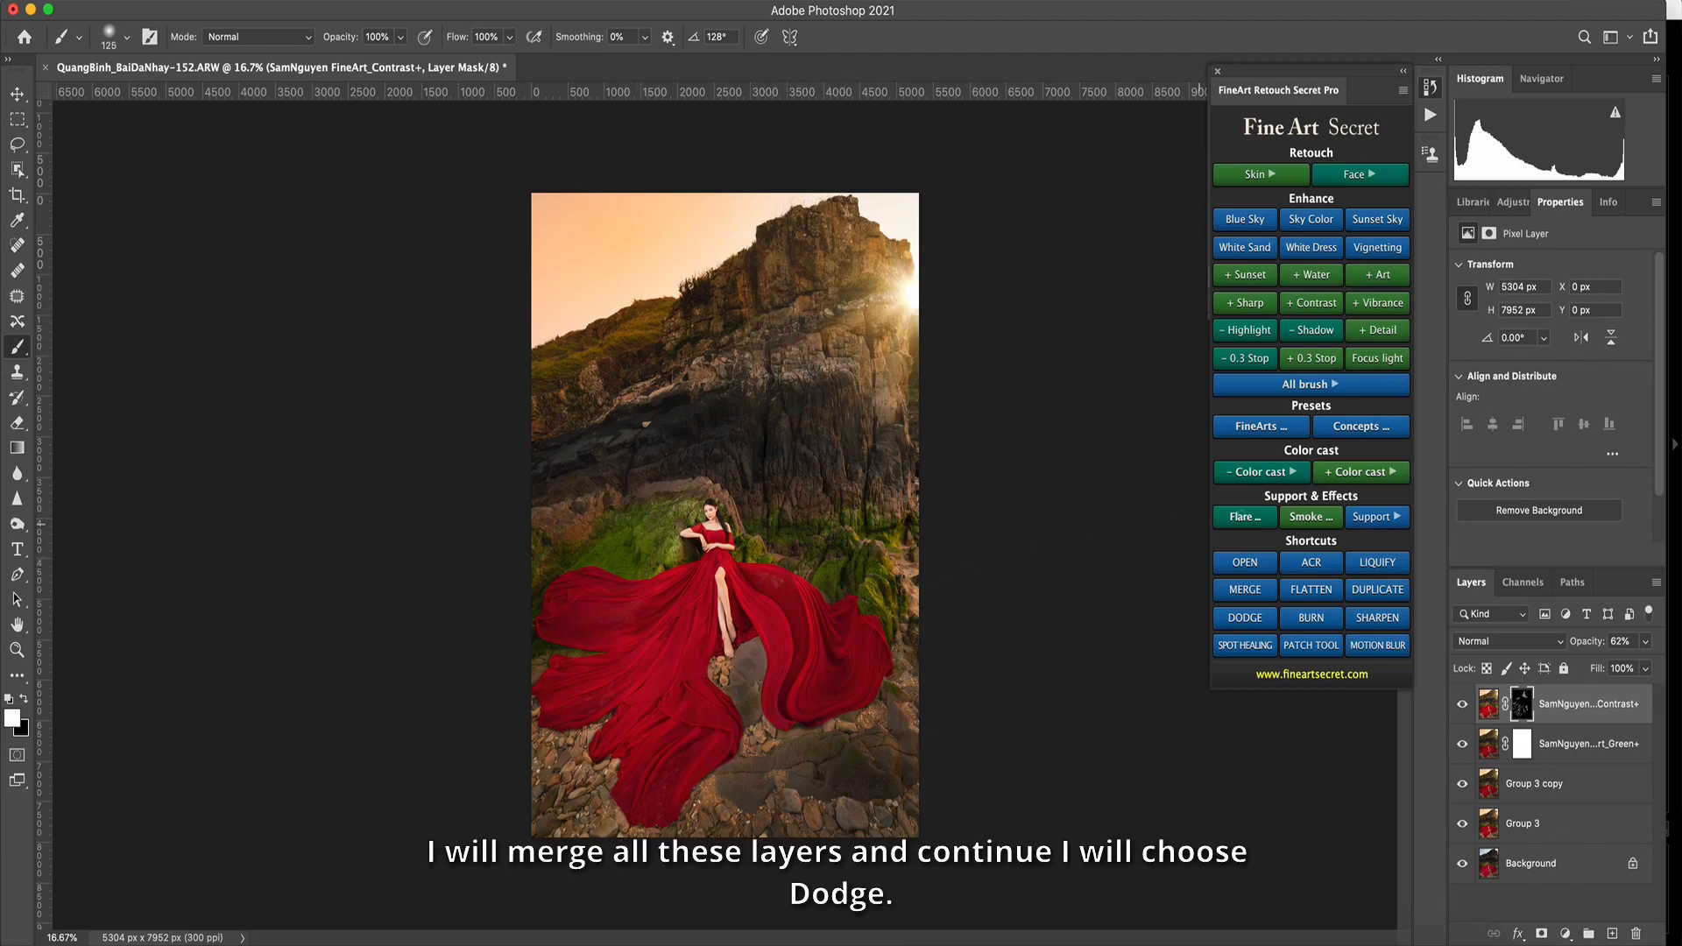
# Merge the visible layers into a new layer and dodge the midtones of the dress folds at 10% exposure with a 90 px brush.
pyautogui.click(1245, 590)
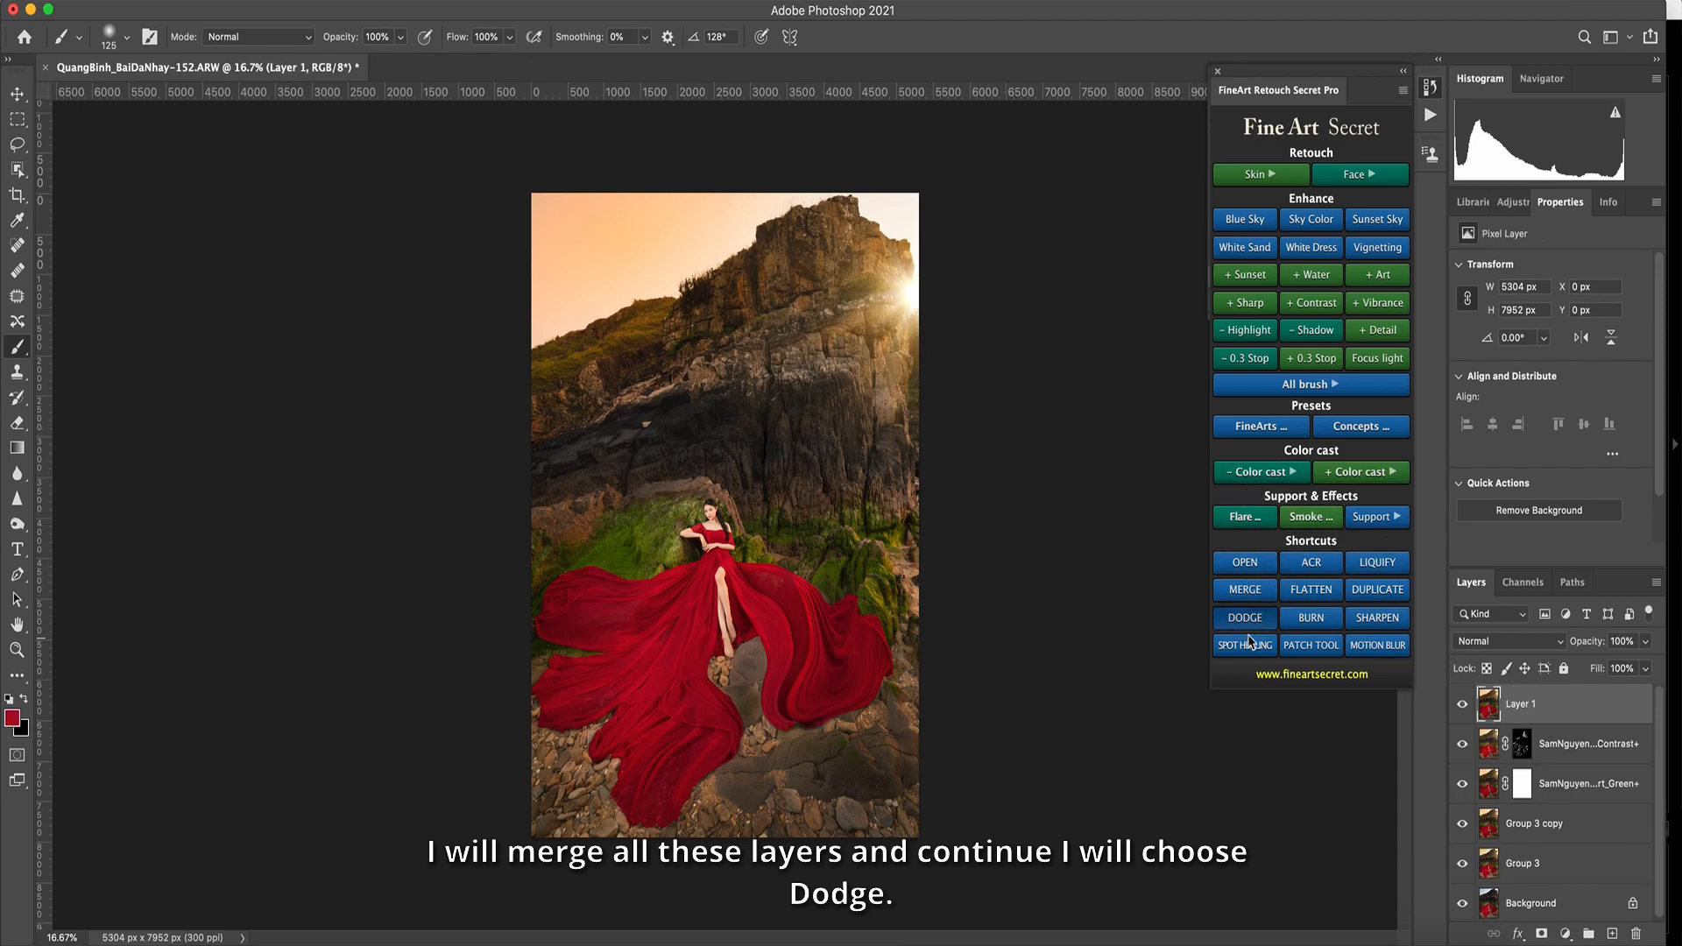
pyautogui.click(1270, 618)
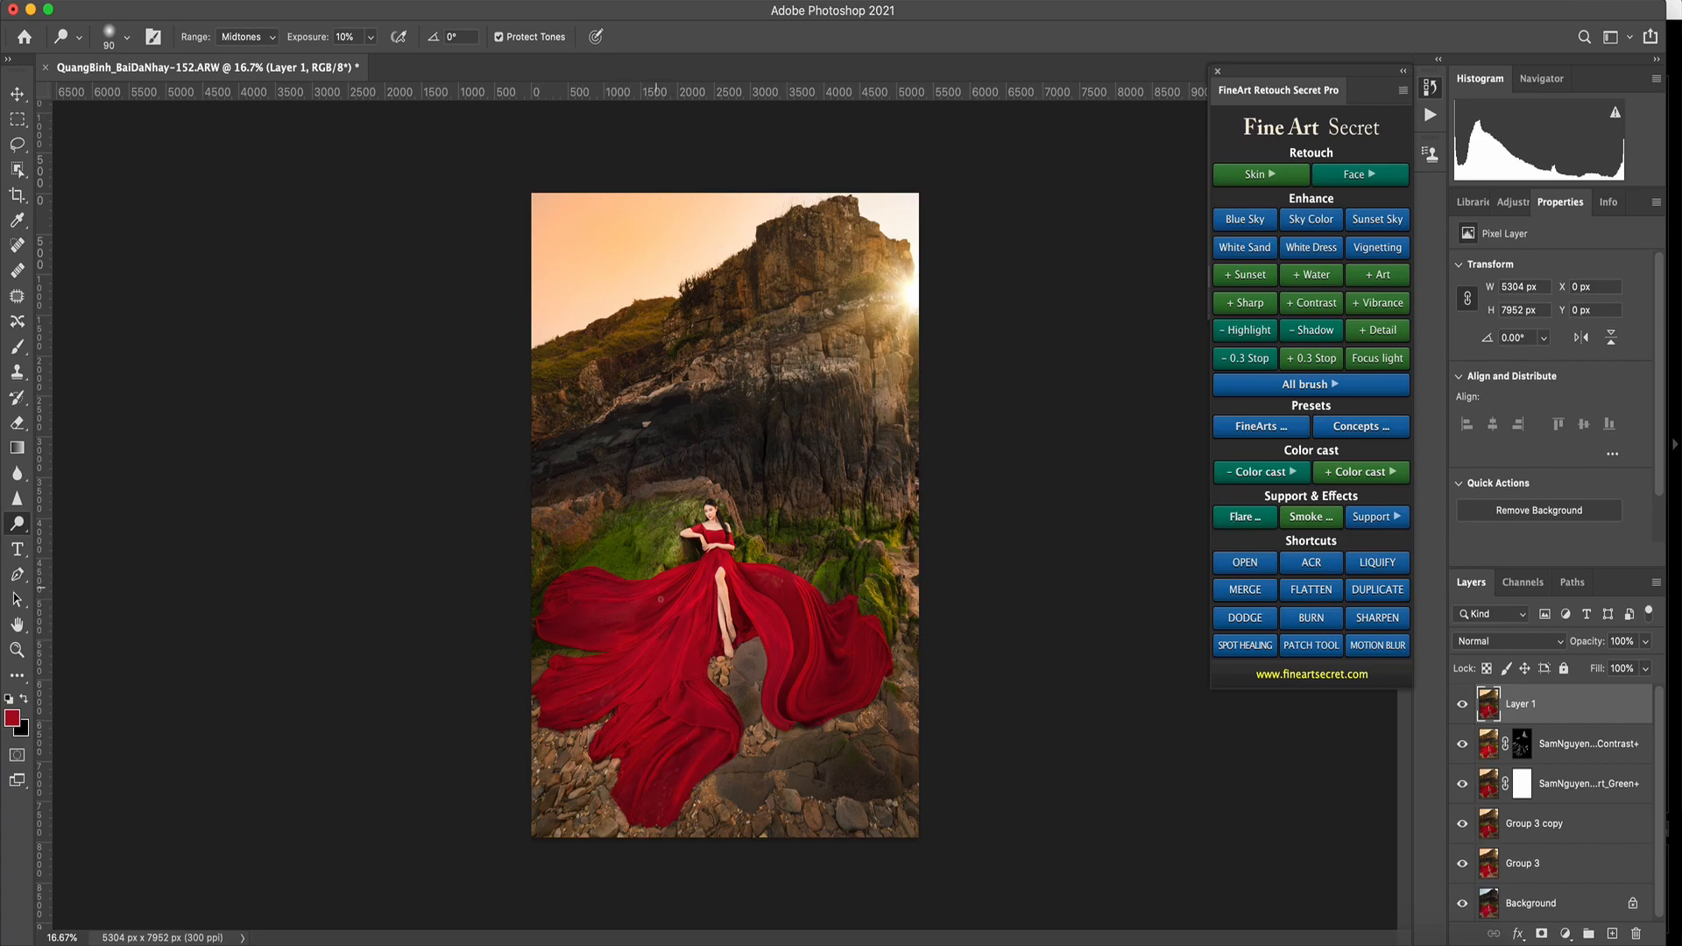
# Burn the midtones of the dress folds at 10% exposure with a 250 px brush, and compare the photo without the dodge-and-burn layer.
pyautogui.click(1319, 627)
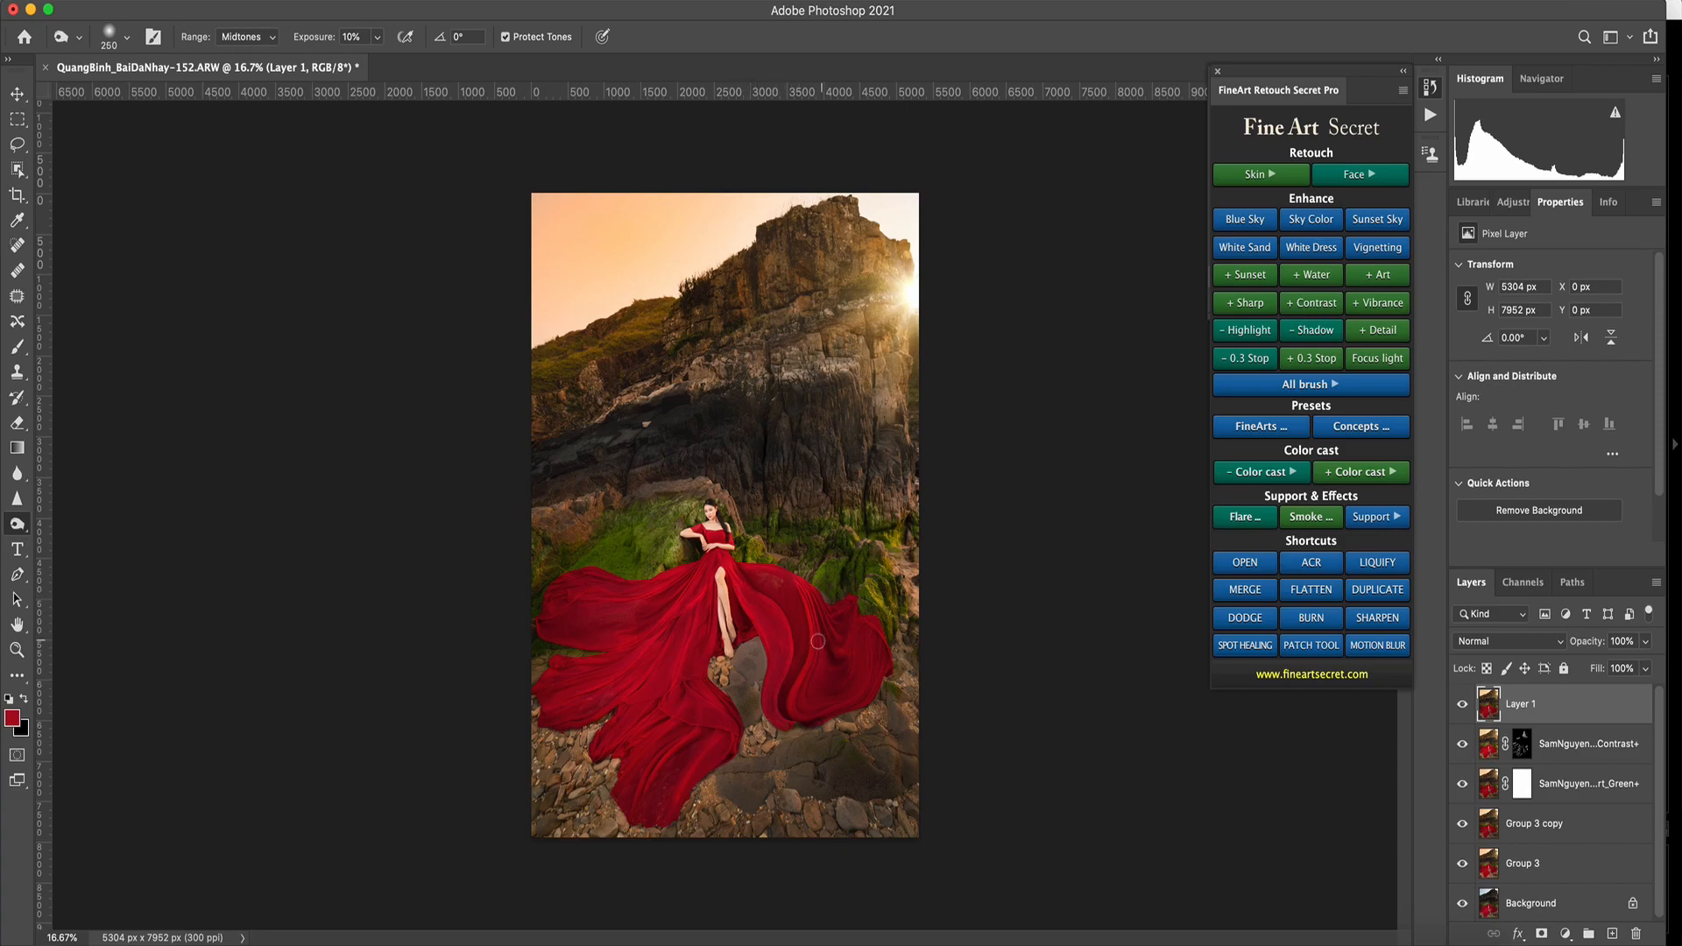
pyautogui.press('[')
pyautogui.press(']')
pyautogui.press(']')
pyautogui.click(1462, 705)
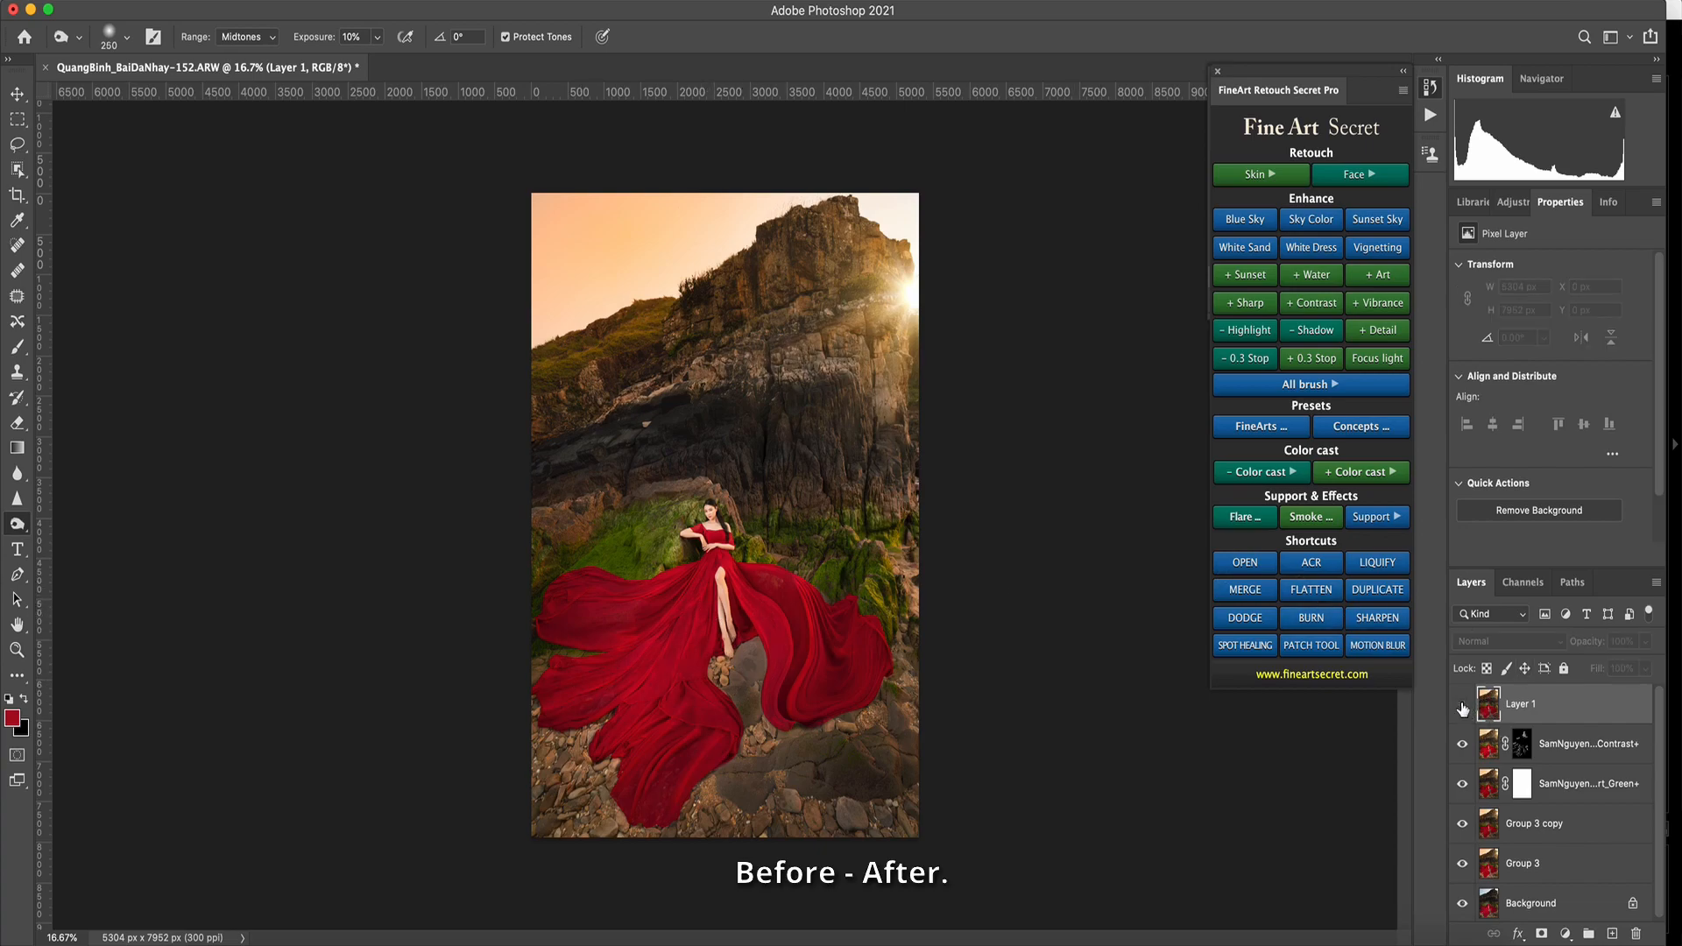
pyautogui.click(1462, 704)
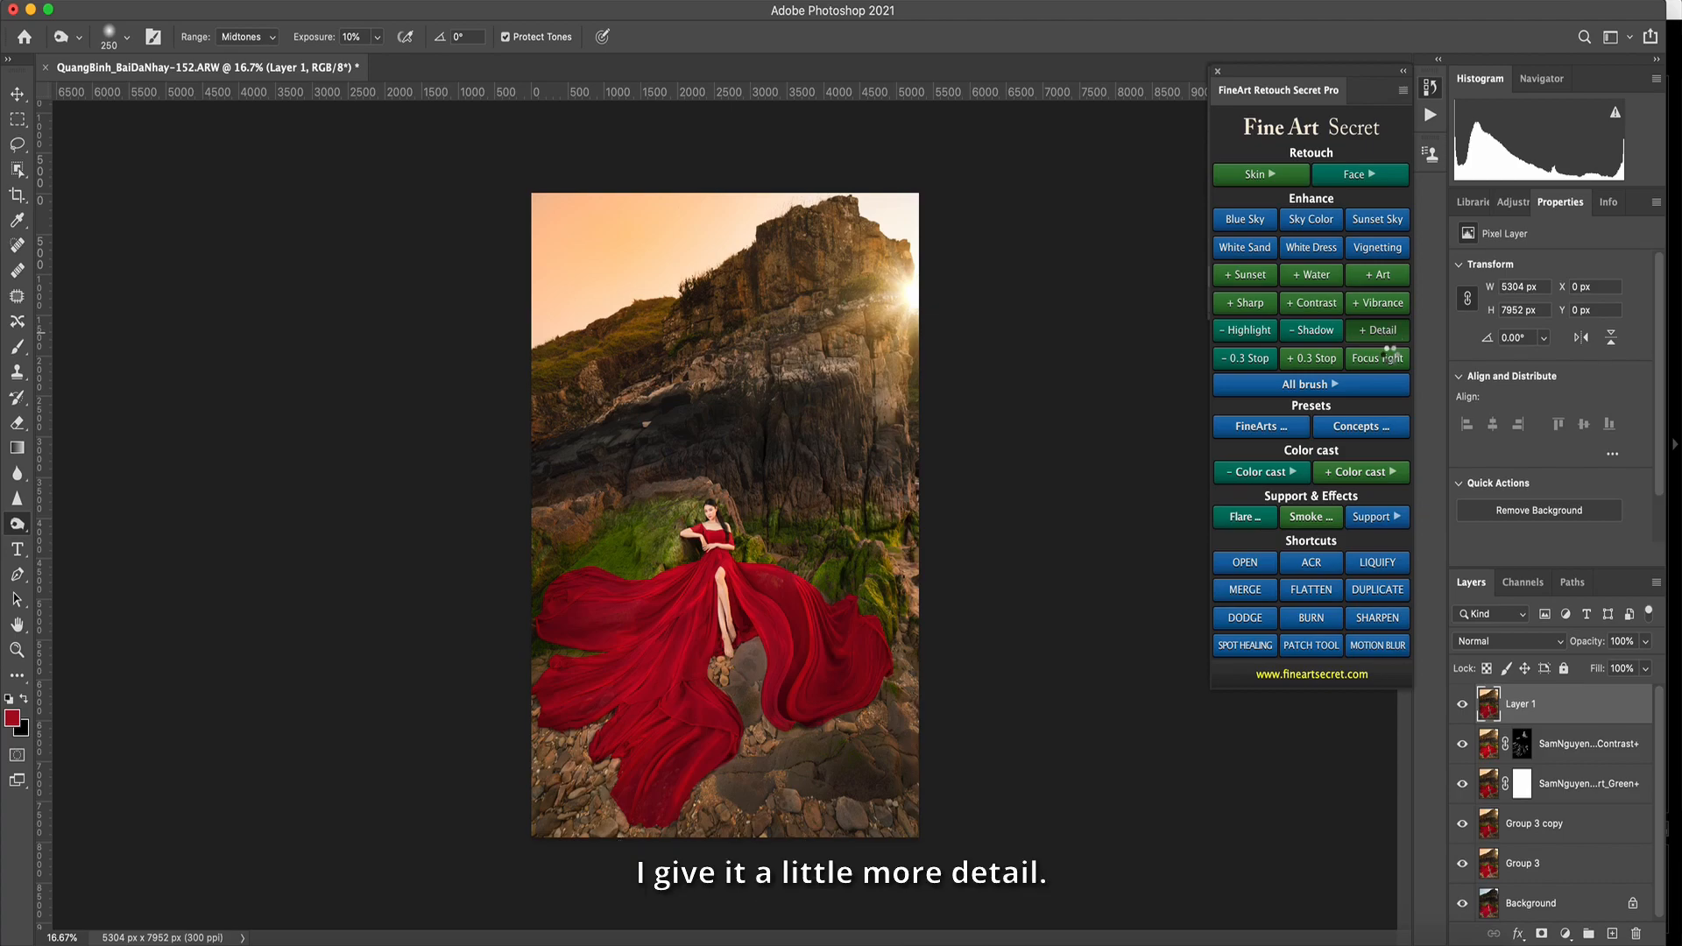
# Apply the Detail enhancement to the whole photo and lower its layer opacity to 51%, comparing the photo with and without it.
pyautogui.click(1378, 331)
pyautogui.click(1462, 706)
pyautogui.click(1461, 706)
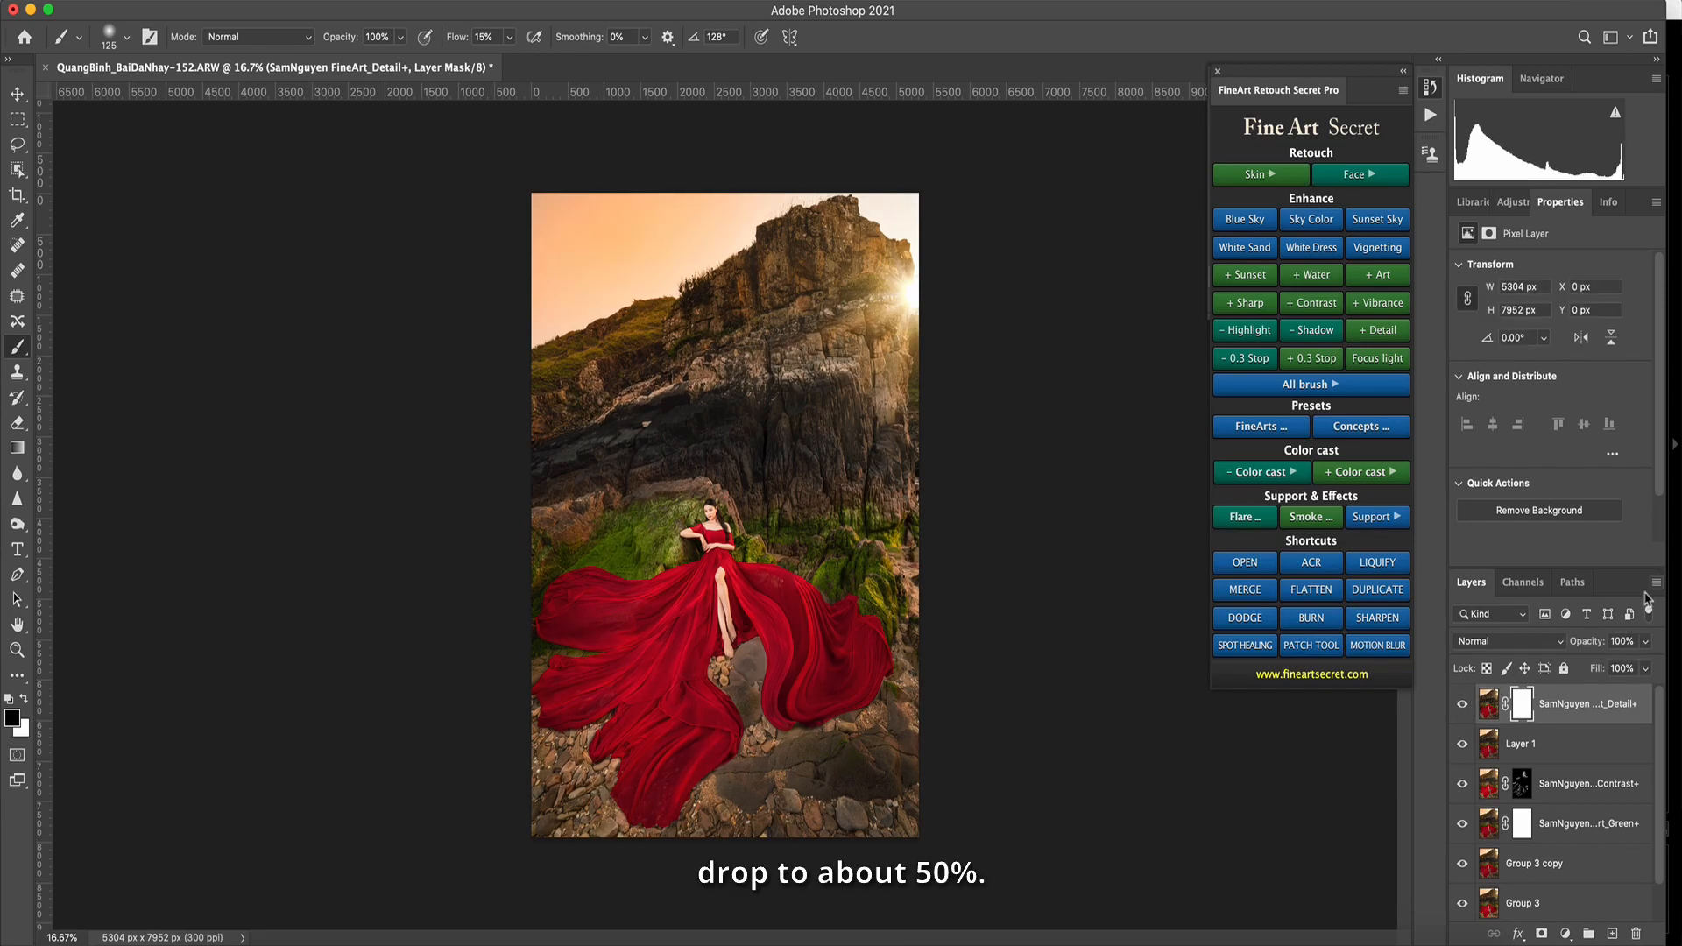
pyautogui.click(1645, 642)
pyautogui.moveTo(1616, 675); pyautogui.dragTo(1606, 671)
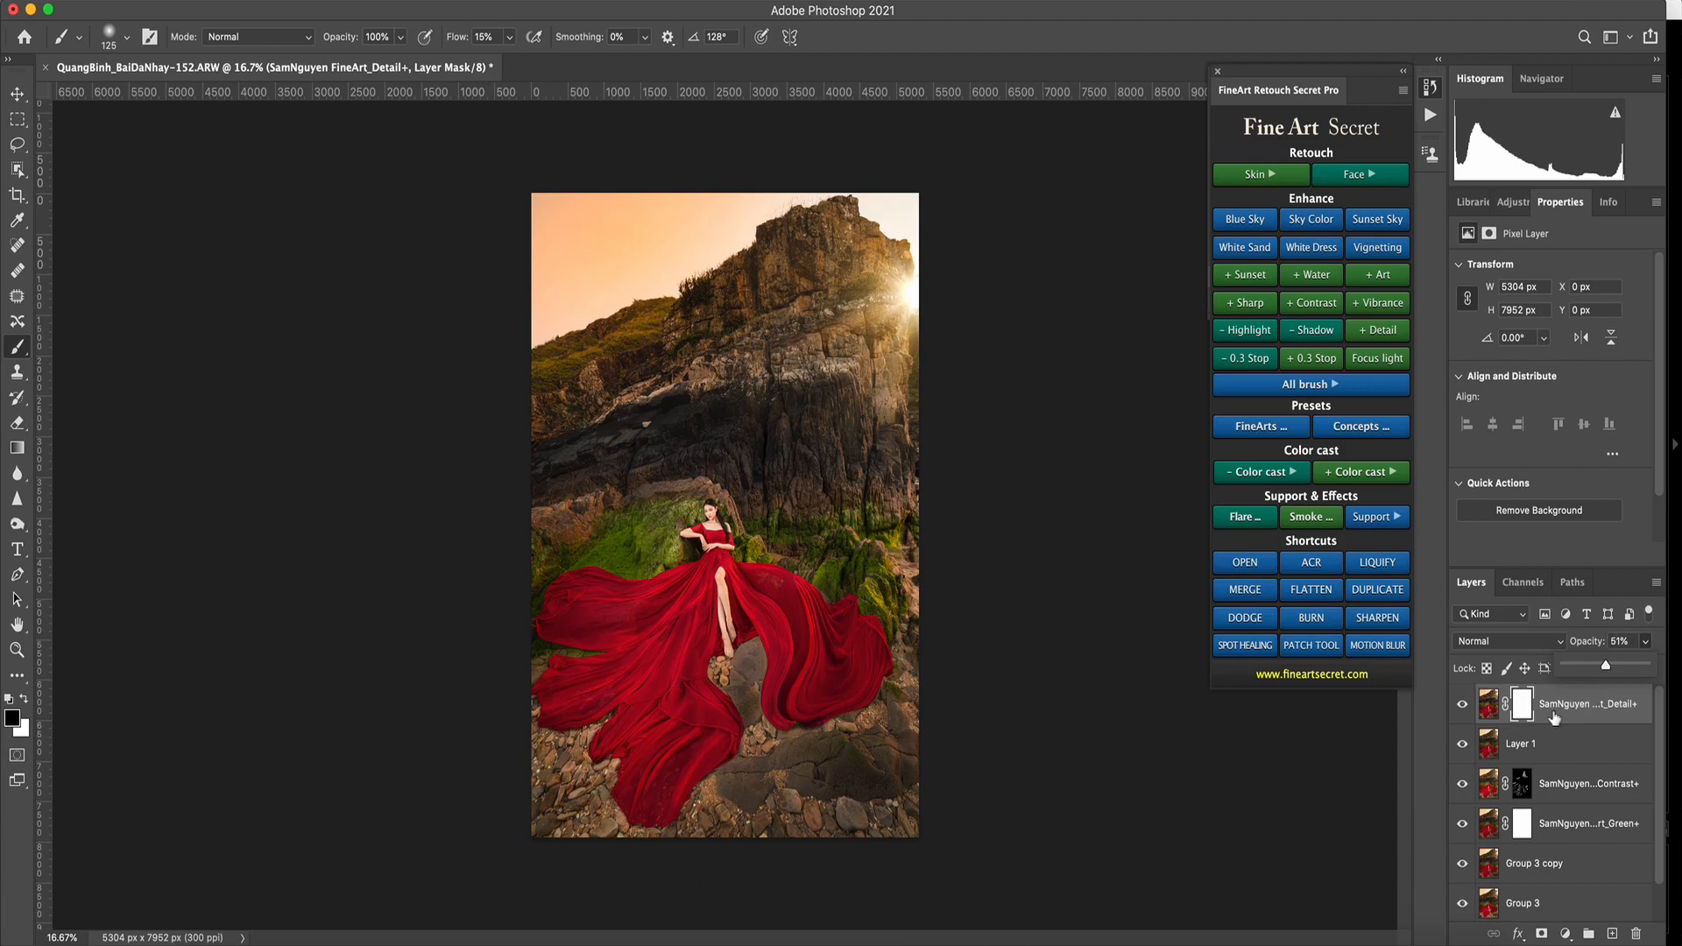
pyautogui.click(1461, 706)
pyautogui.click(1461, 706)
# Group all the retouching layers above the background and compare the finished sunset photo with the original.
pyautogui.scroll(-1, 1542, 872)
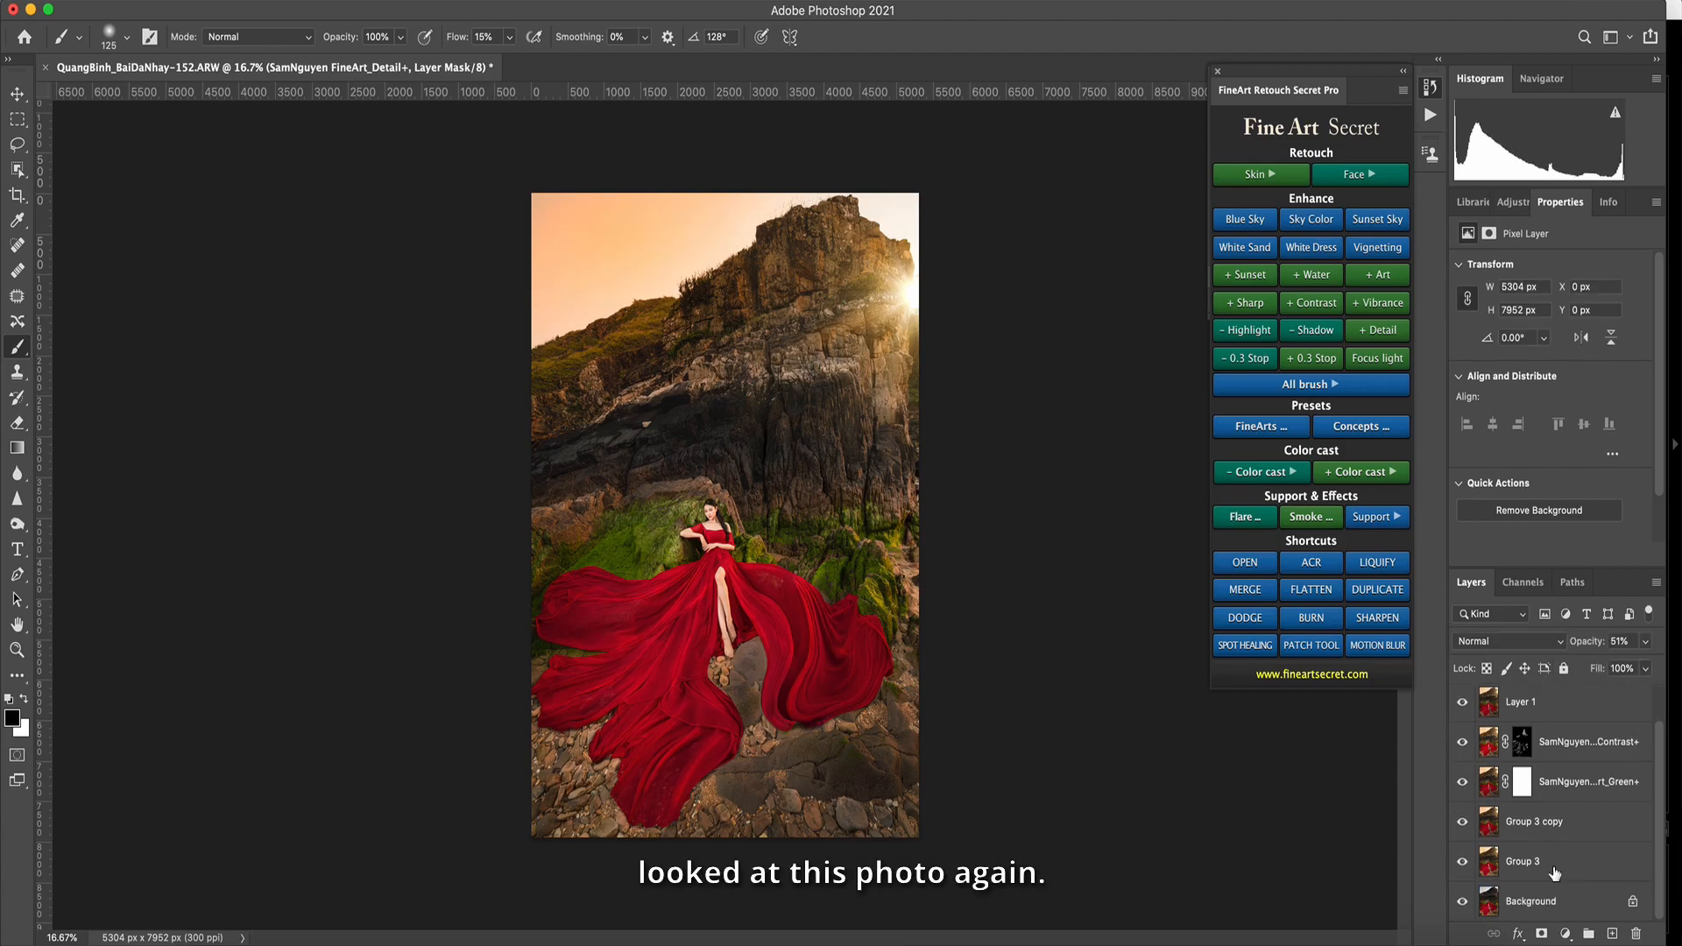
pyautogui.keyDown('shift'); pyautogui.click(1540, 876); pyautogui.keyUp('shift')
pyautogui.hotkey('ctrl', 'g')
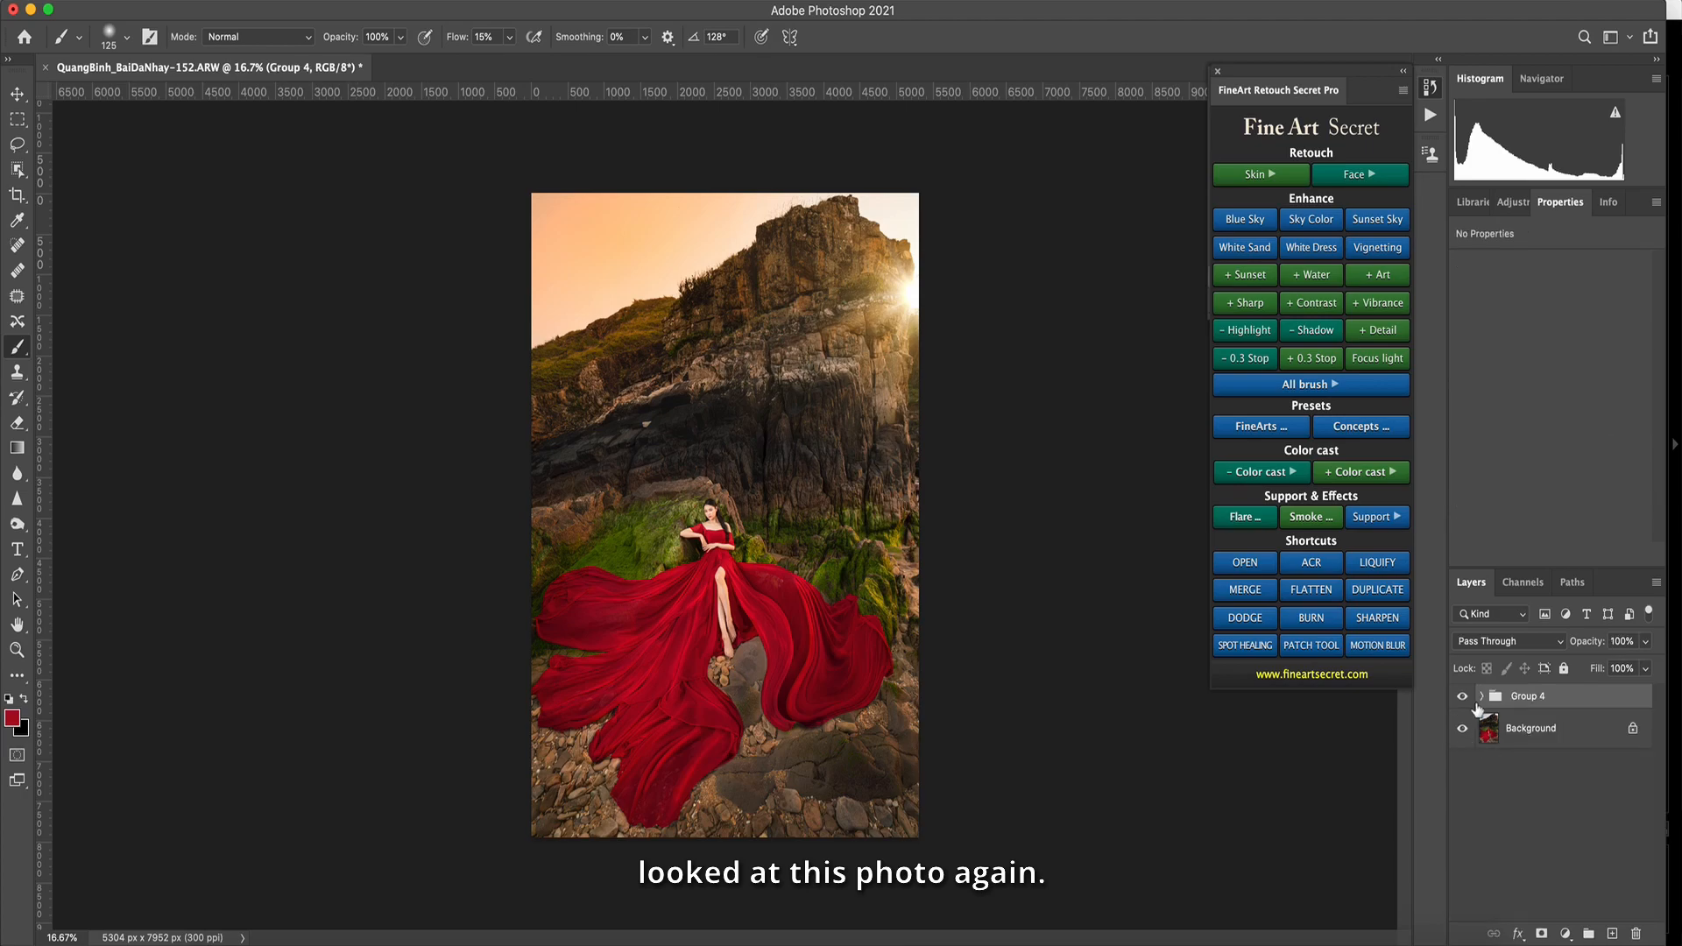
pyautogui.click(1462, 699)
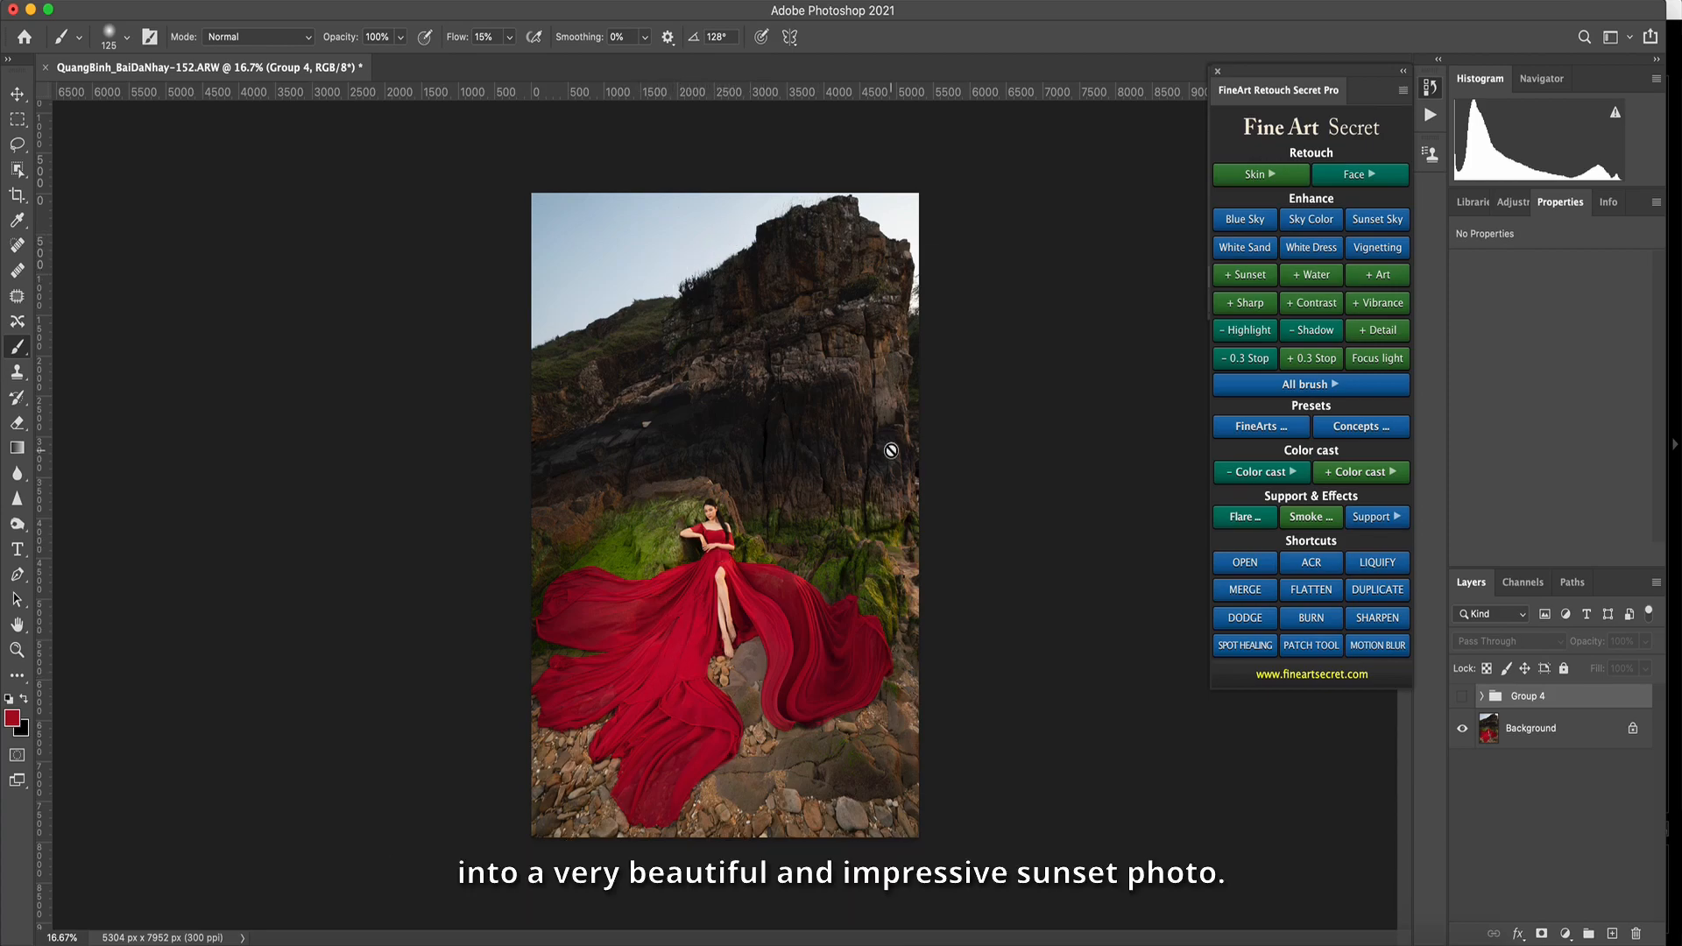
pyautogui.click(1461, 698)
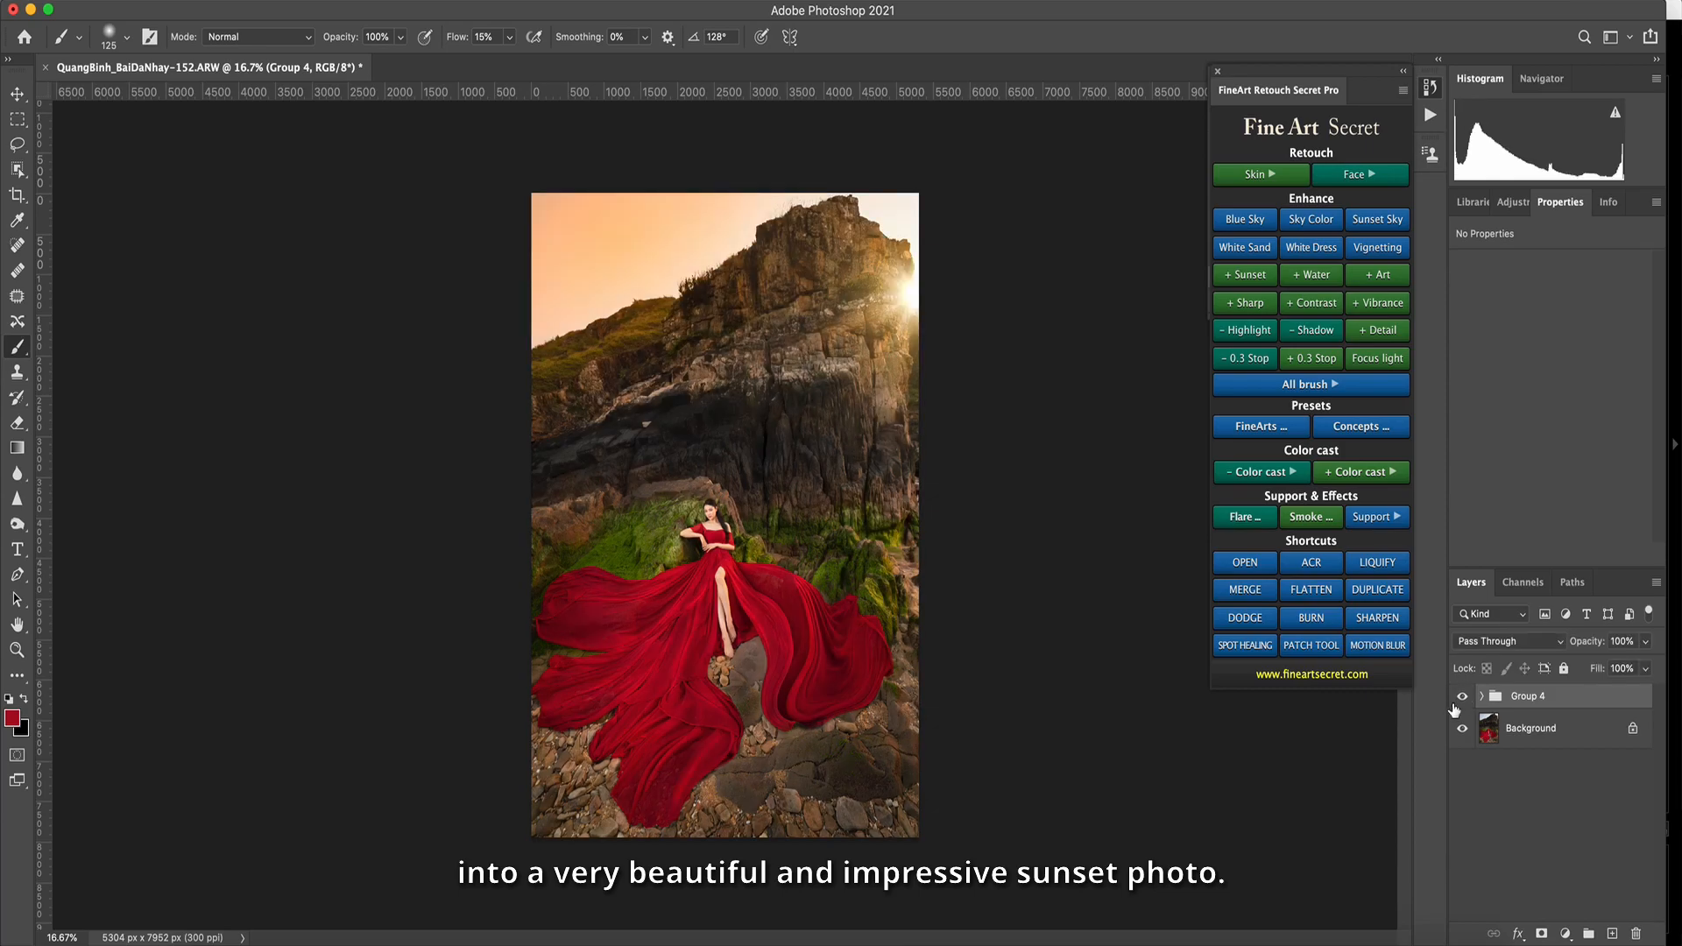